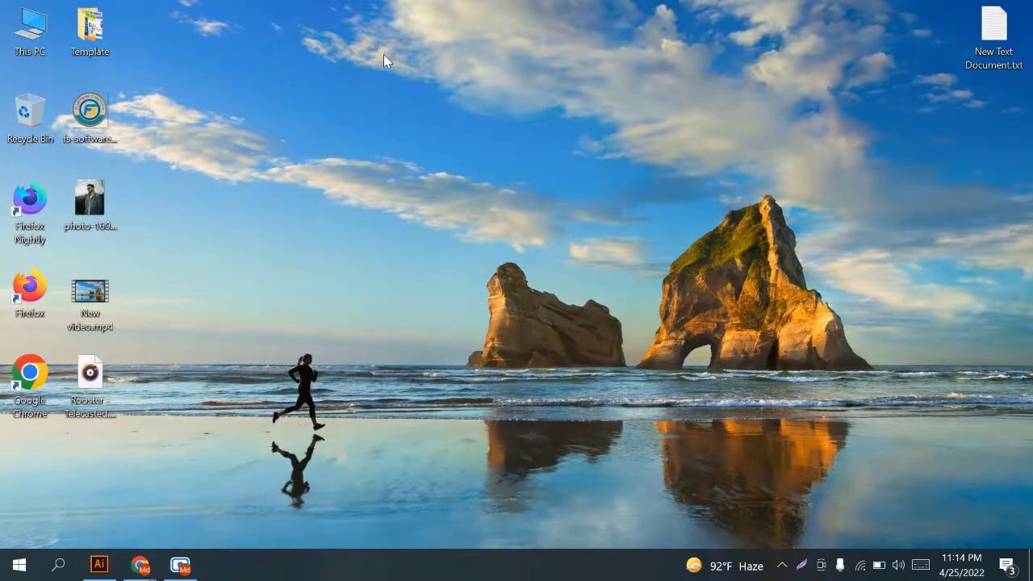
right_click(413, 24)
click(461, 76)
right_click(365, 63)
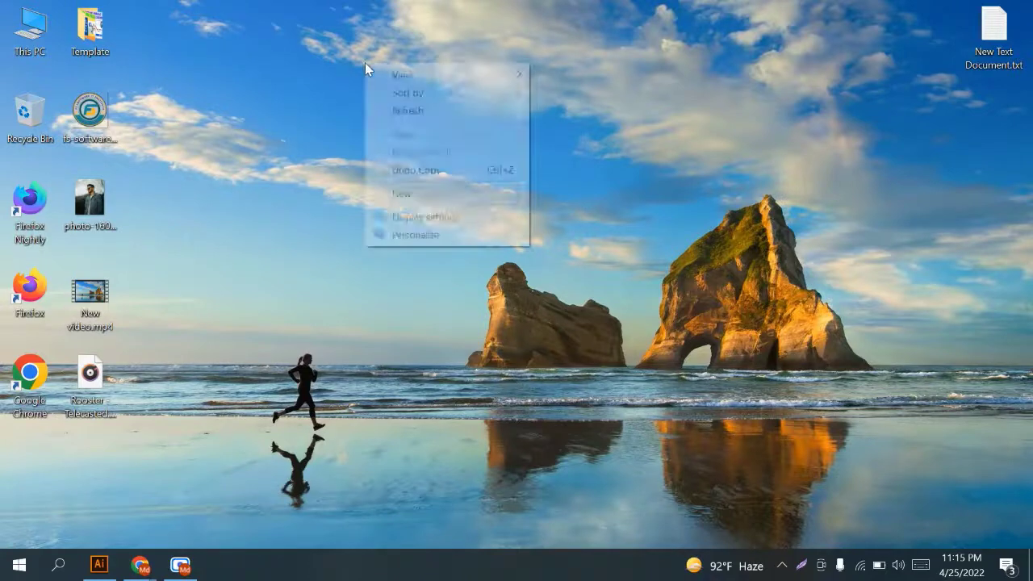
click(413, 111)
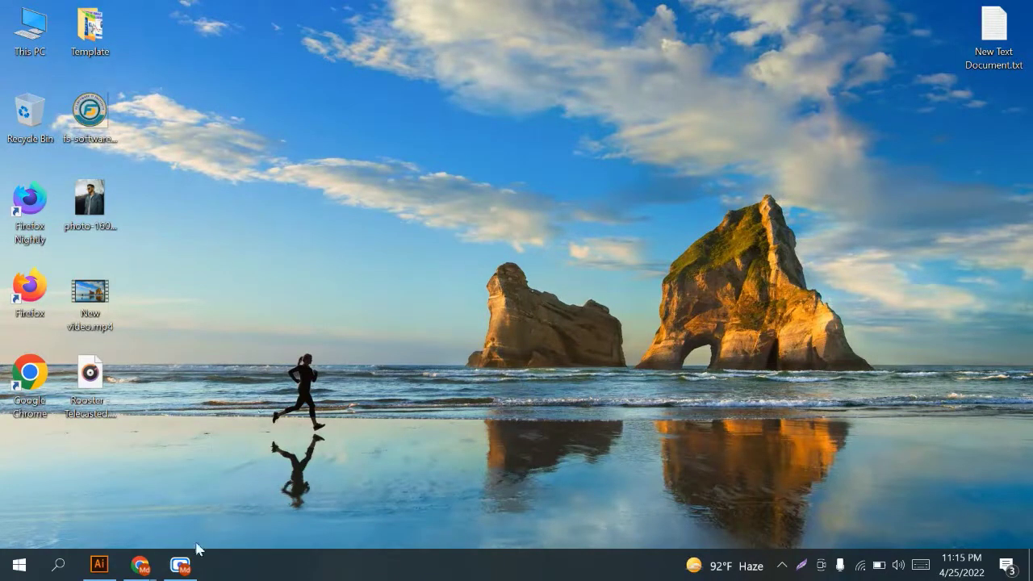
click(100, 565)
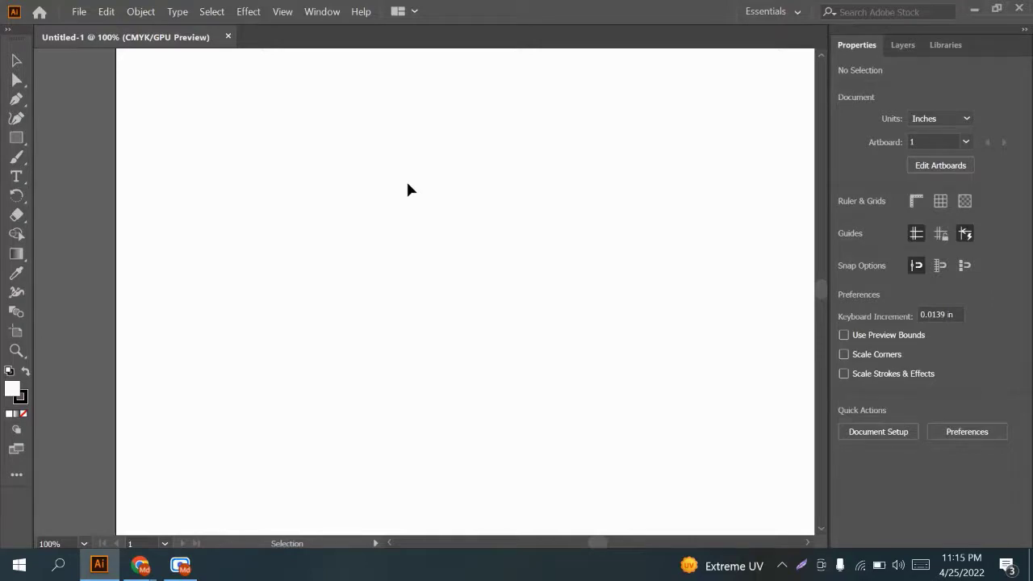
click(973, 10)
right_click(190, 80)
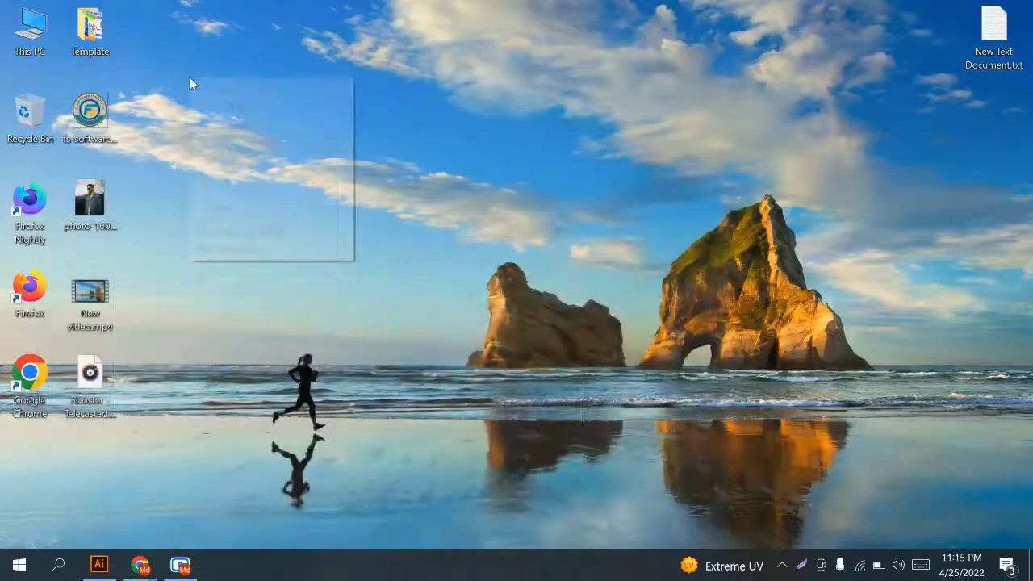
right_click(248, 119)
right_click(290, 170)
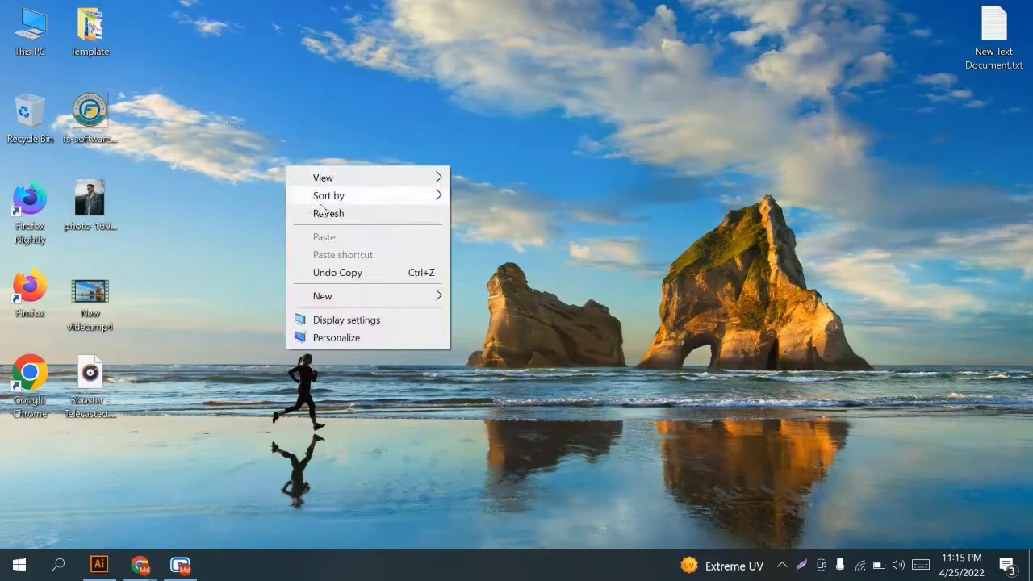
right_click(326, 208)
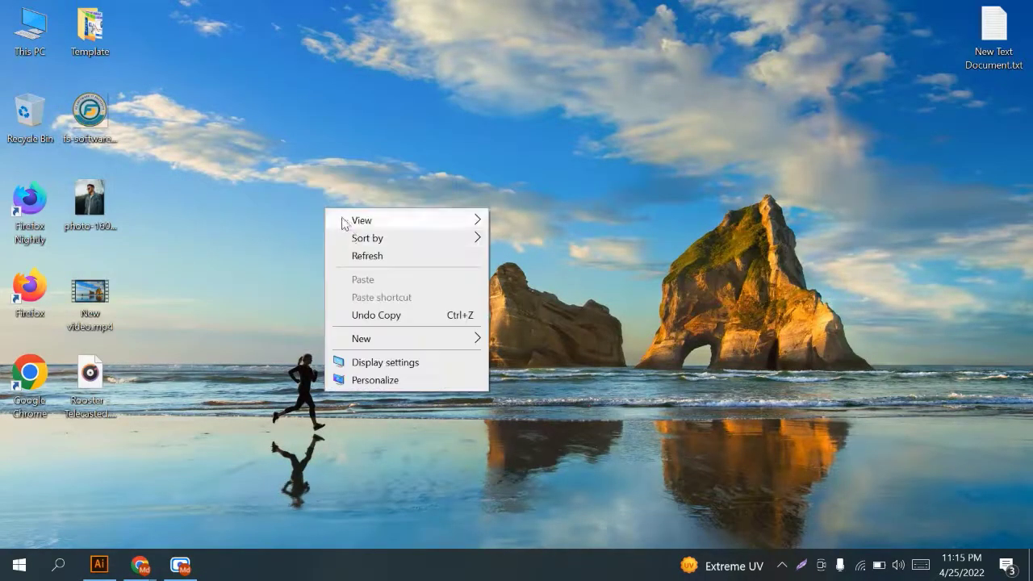
click(387, 254)
right_click(385, 96)
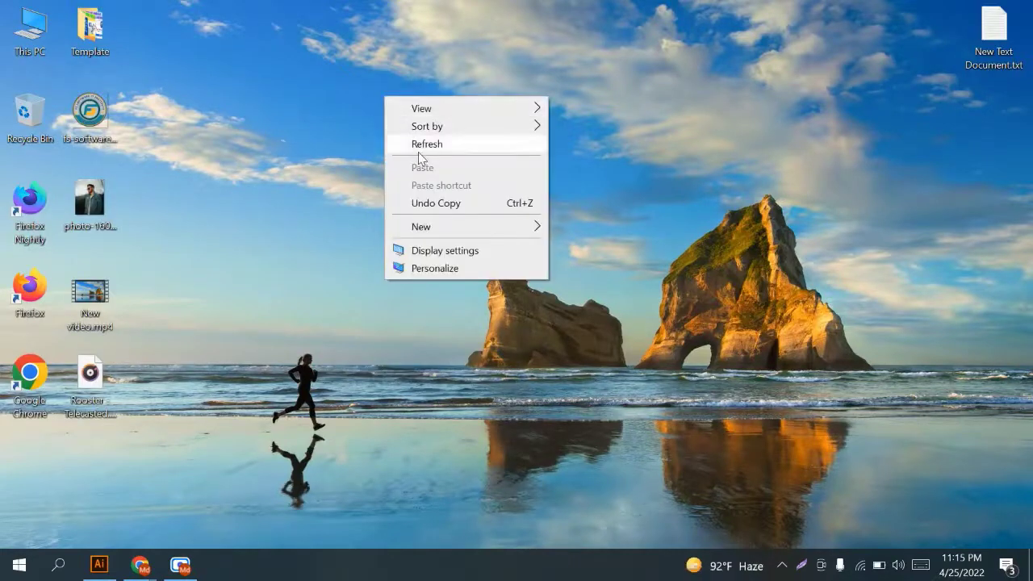
click(418, 151)
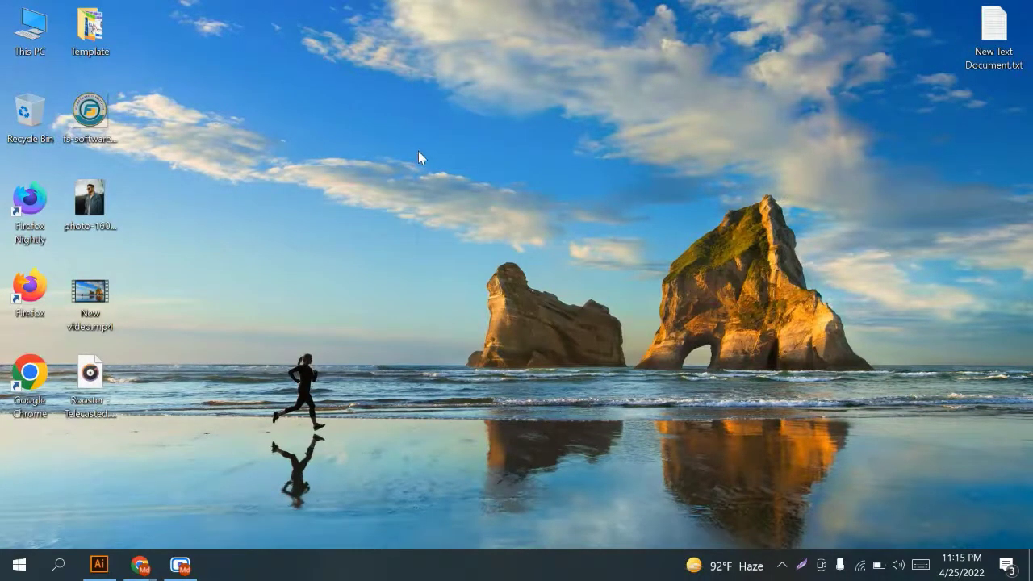
right_click(418, 151)
click(448, 197)
right_click(387, 79)
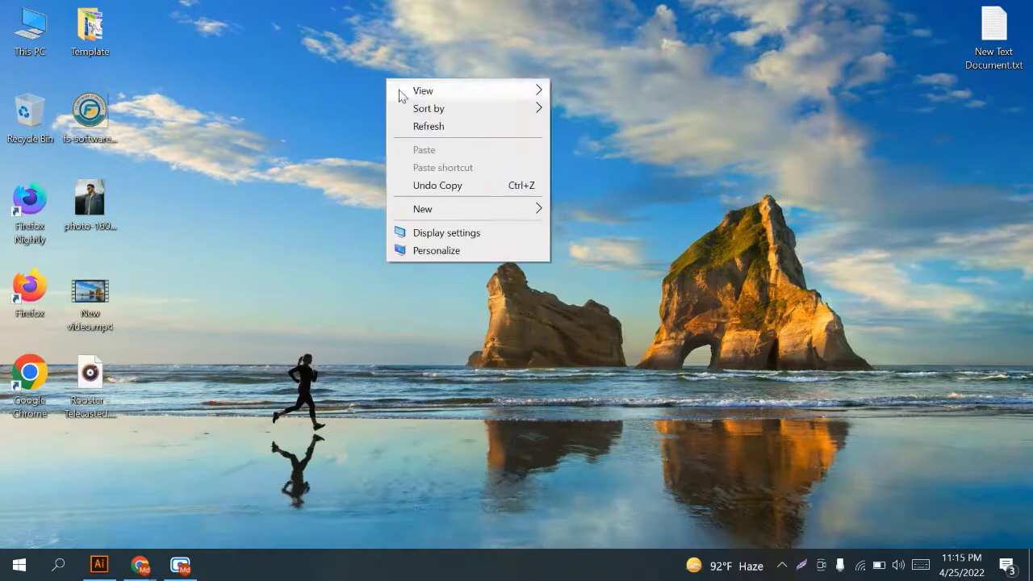
click(412, 125)
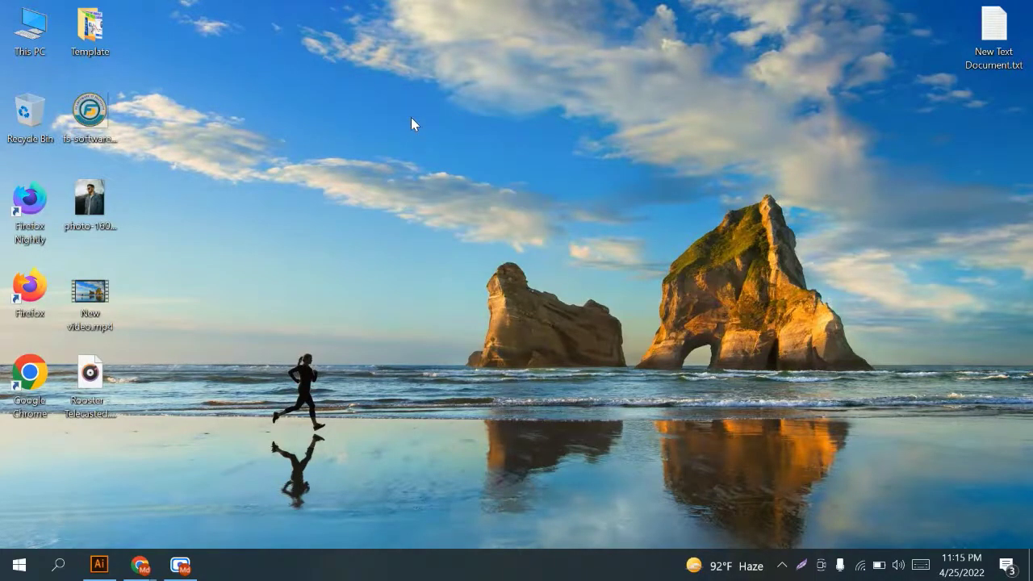
Switch to Google Chrome, maximize its window and search Google for "polygon logo"
click(141, 566)
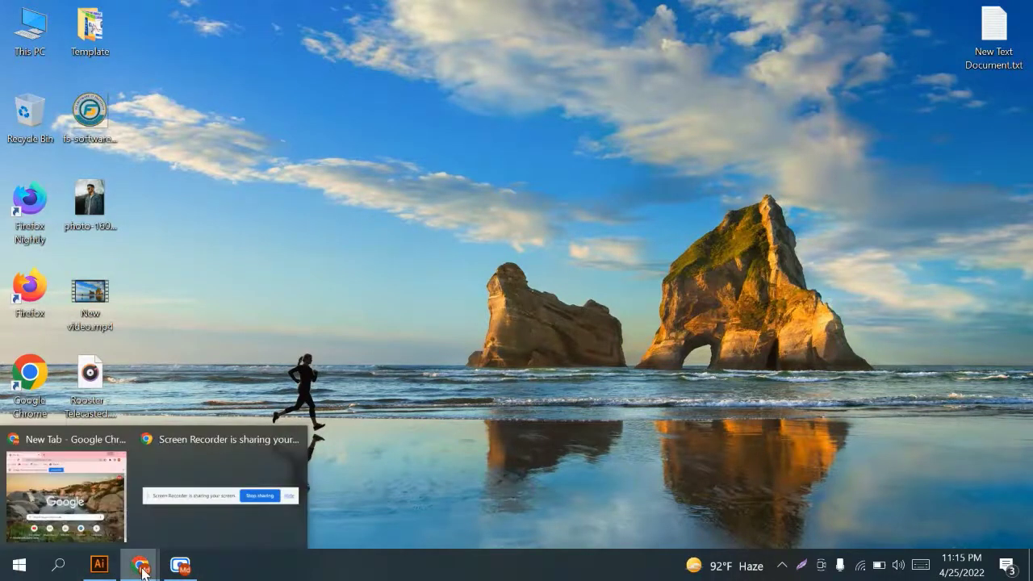
click(62, 502)
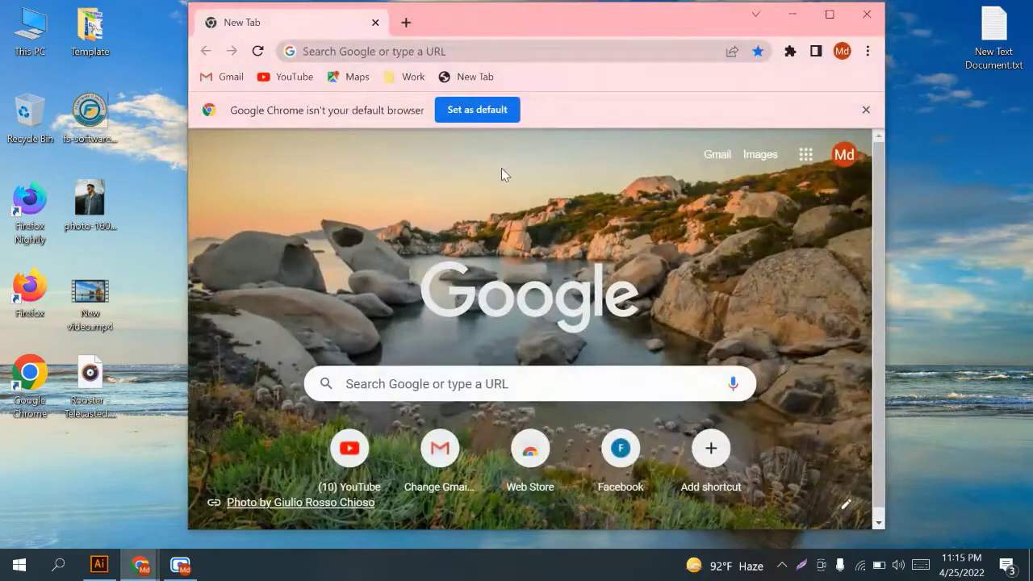
click(829, 14)
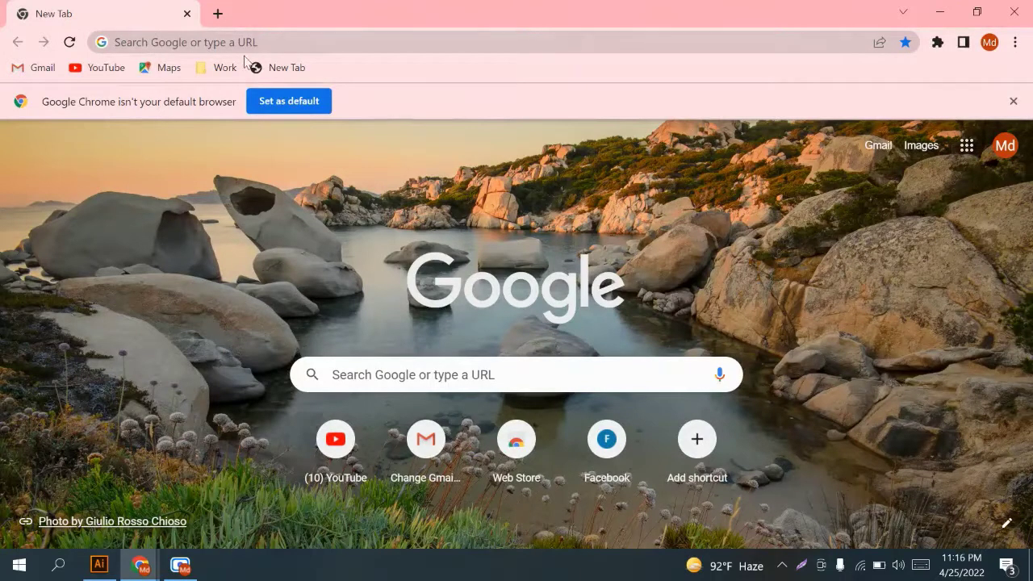
click(221, 41)
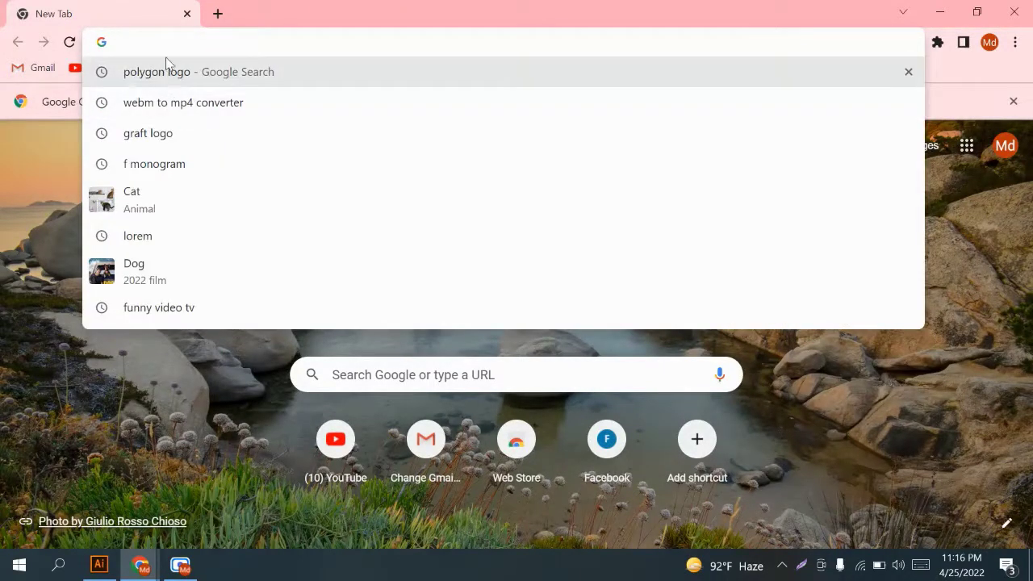
text(poli)
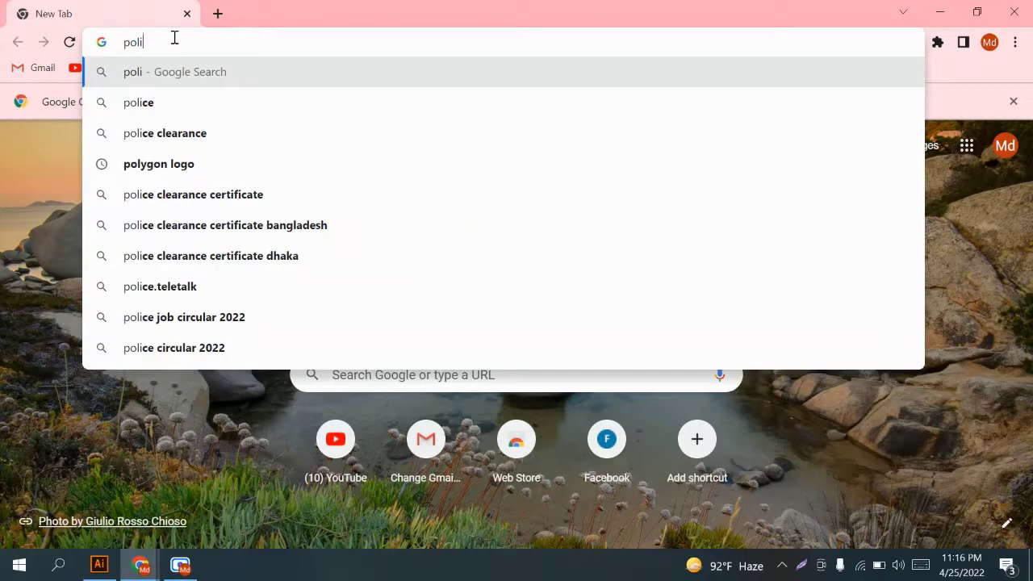
key(BackSpace)
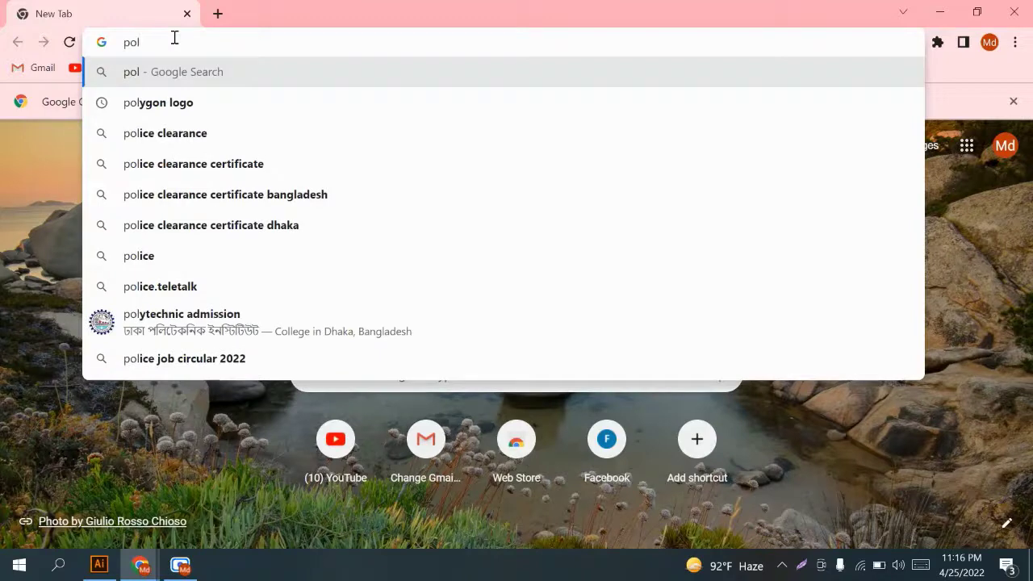
text(y)
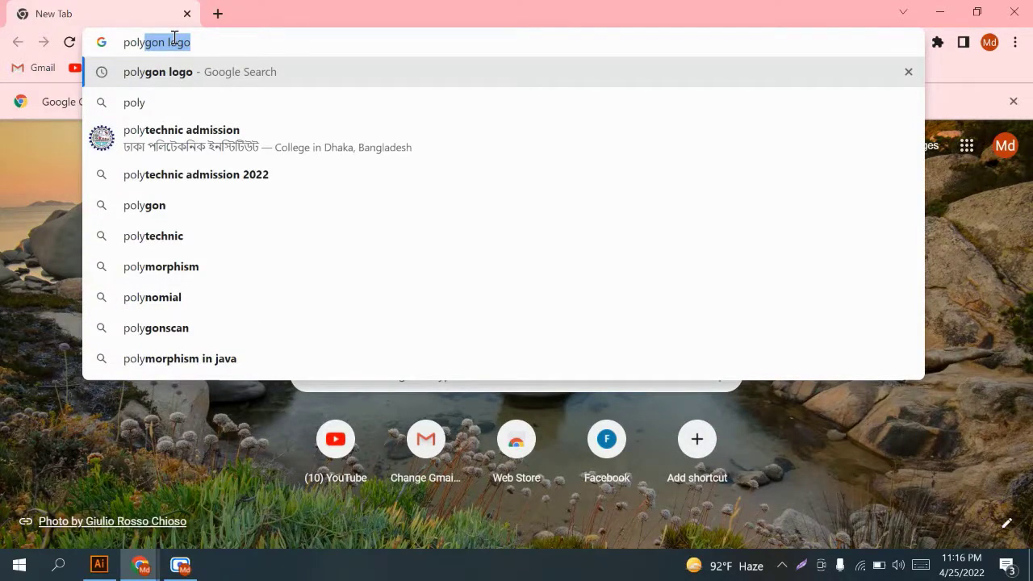
key(Return)
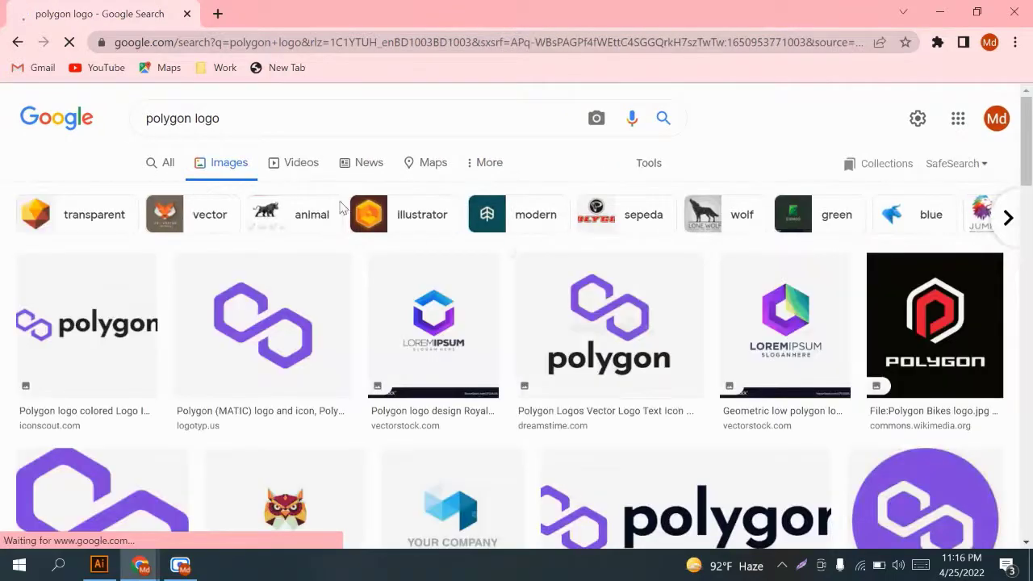
Browse the polygon logo images, open the Fiverr monogram result, and copy the related Dreamstime Letter M Polygon Logo image
scroll(524, 355, down, 5)
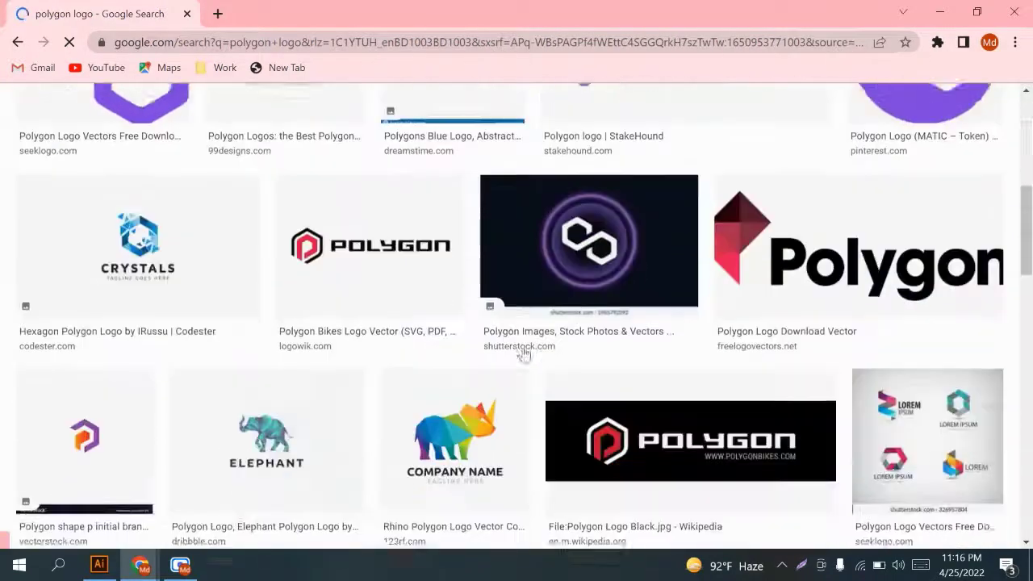
scroll(473, 330, down, 4)
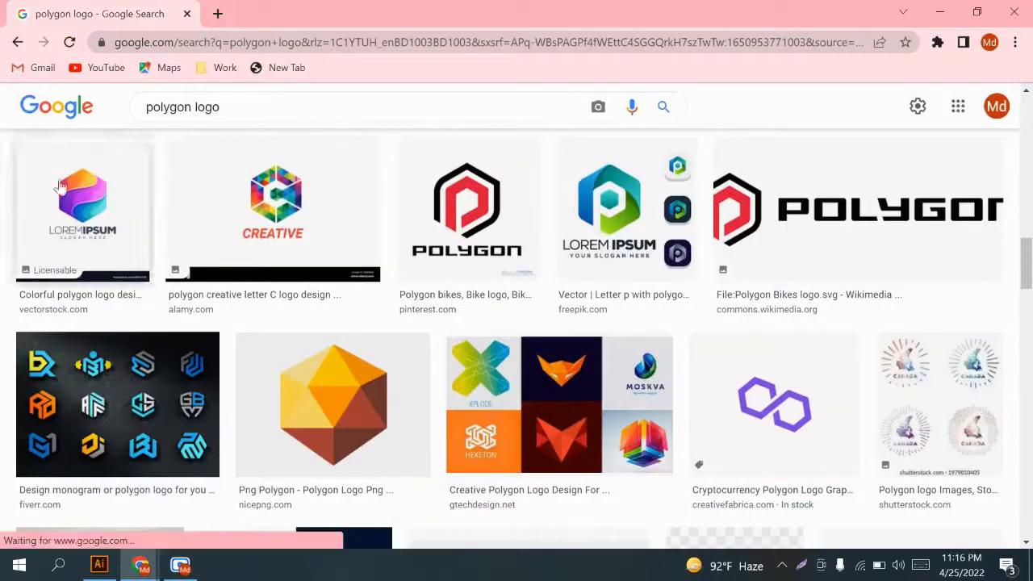
scroll(484, 265, down, 3)
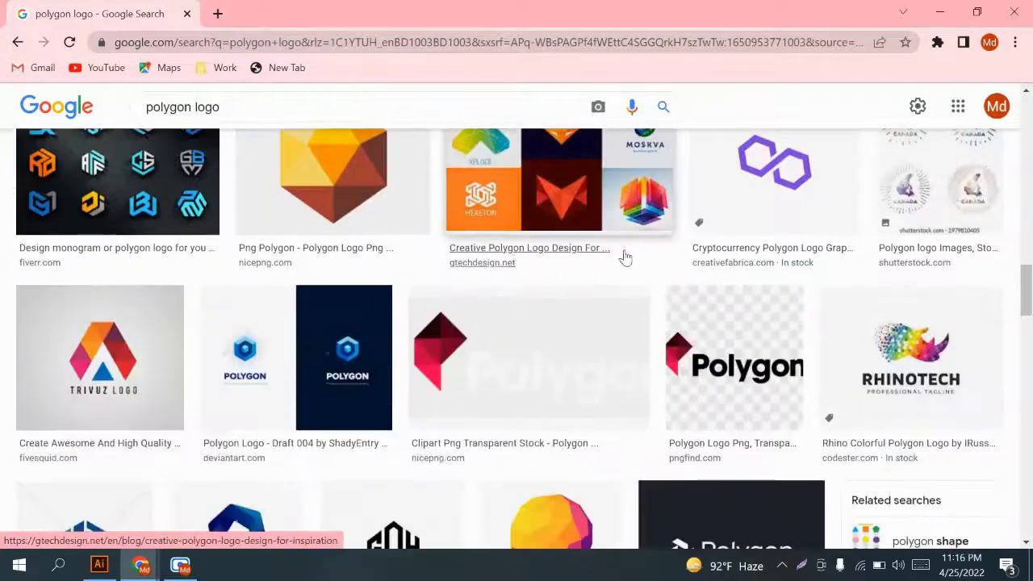
scroll(440, 269, up, 1)
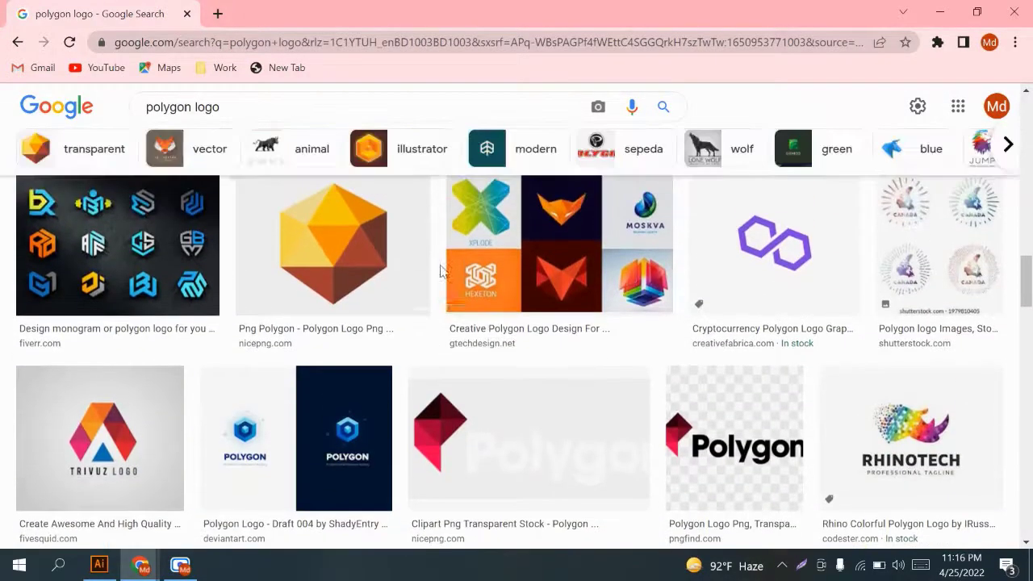
click(107, 246)
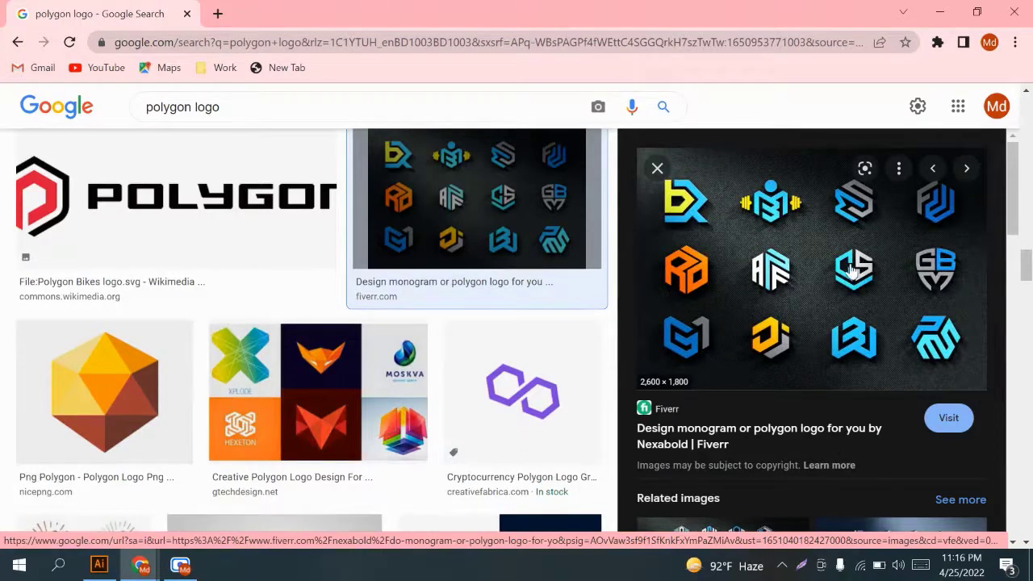
scroll(749, 291, down, 5)
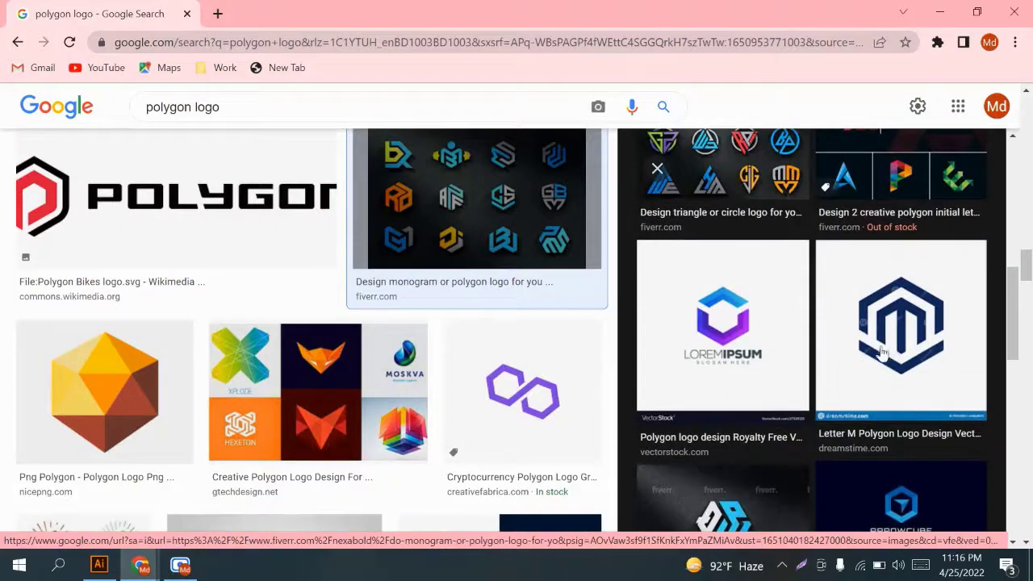
click(894, 335)
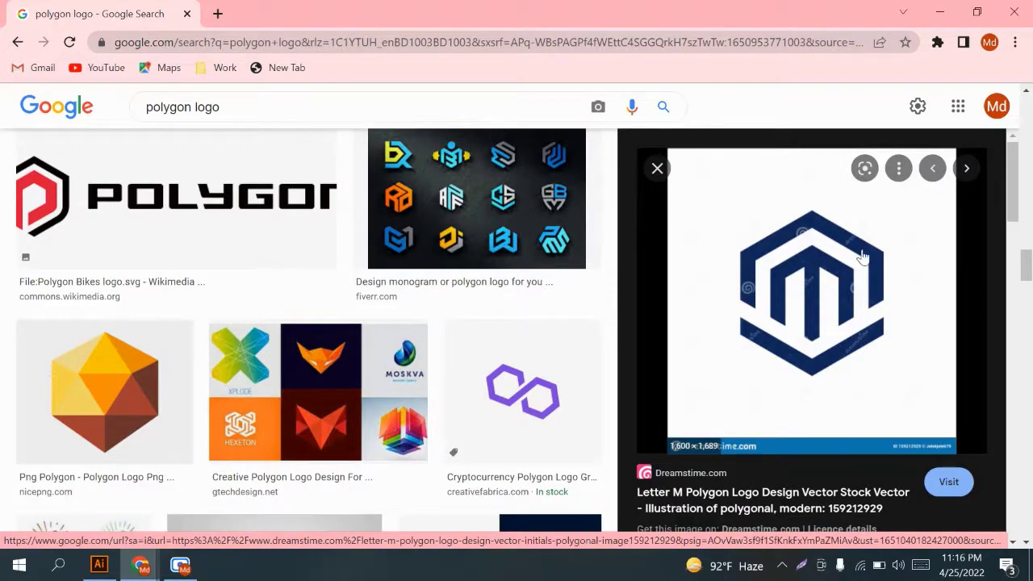
right_click(724, 219)
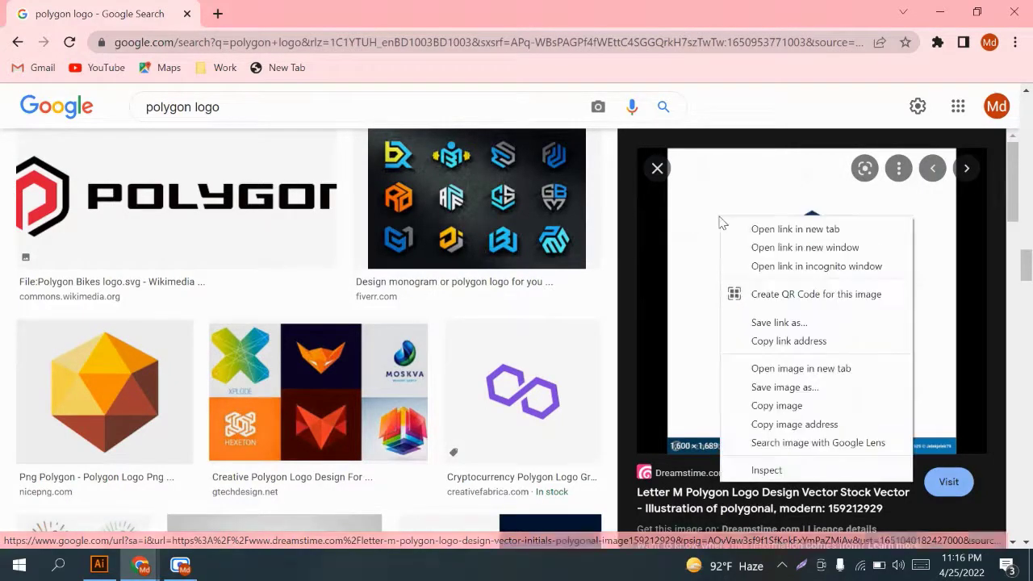
click(788, 413)
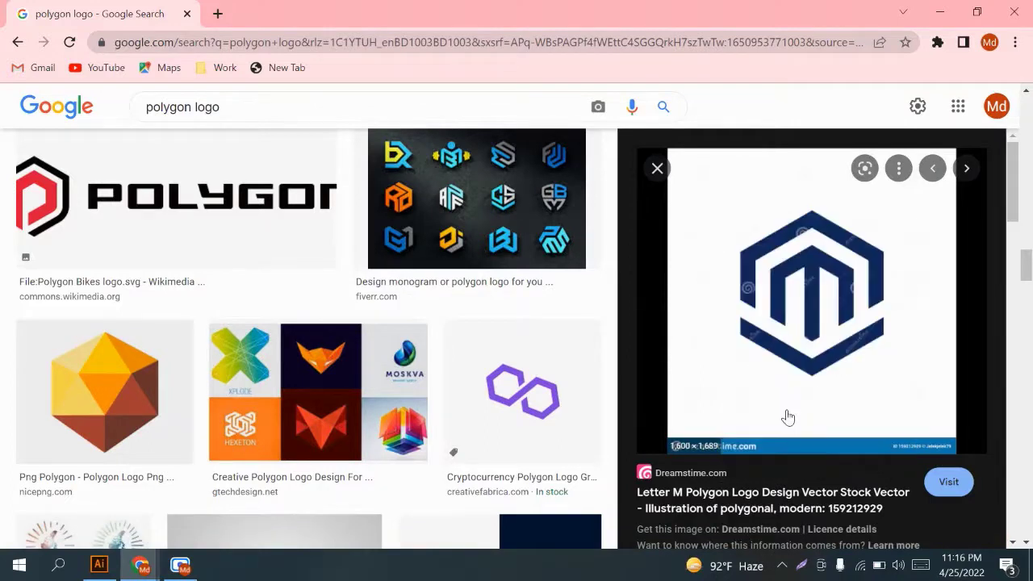
Switch to Adobe Illustrator and paste the copied logo image into the Untitled-1 document
click(938, 10)
click(99, 565)
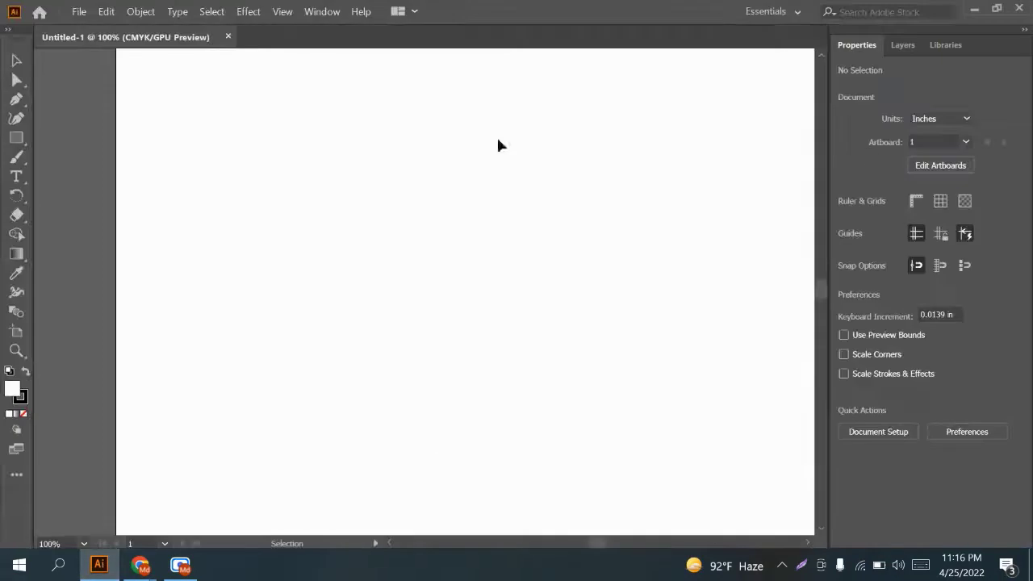
right_click(354, 163)
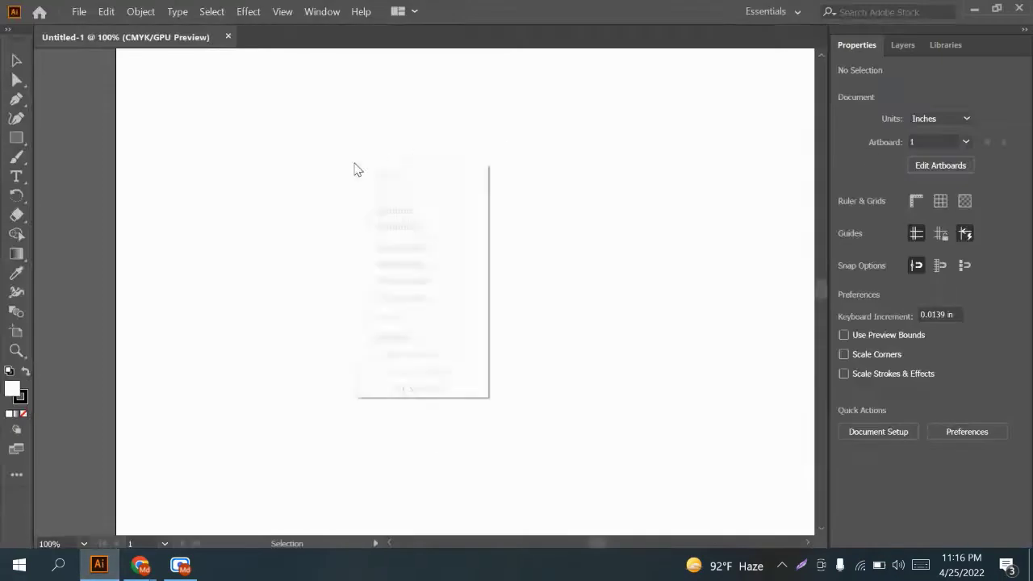
click(516, 166)
key(a)
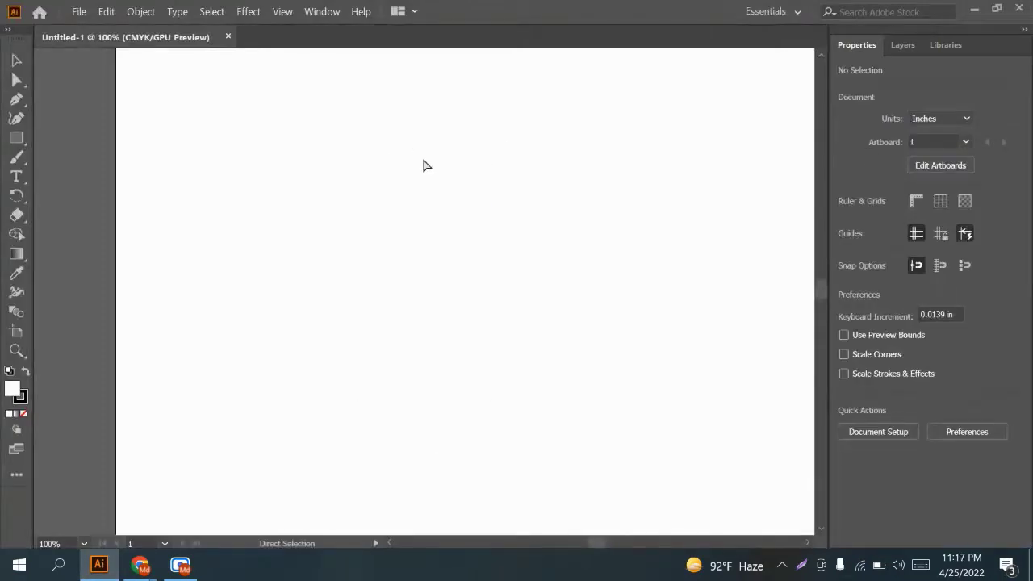
key(ctrl+v)
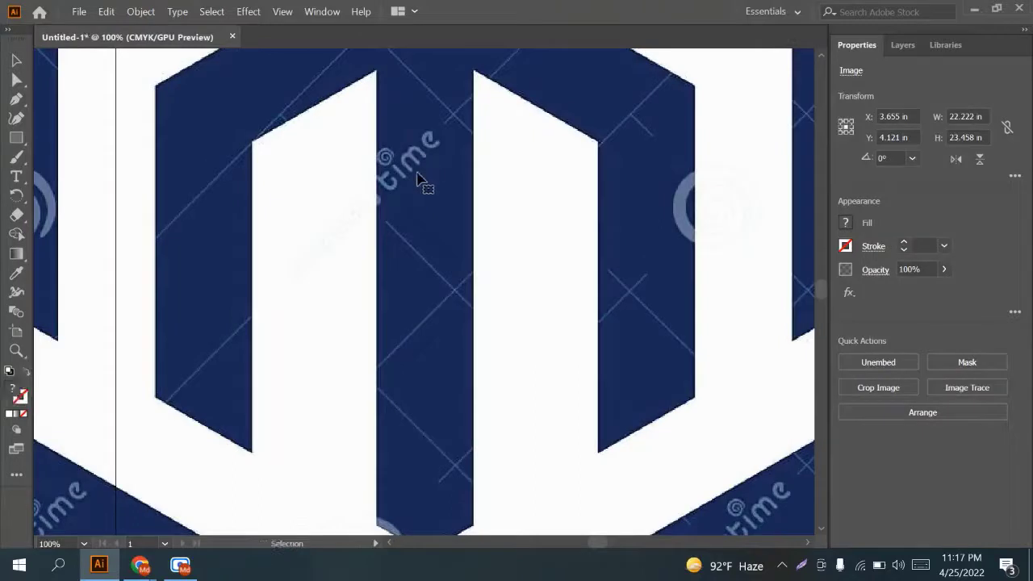
Scale the pasted logo image down proportionally about its center to about 2.8 by 3 in so it fits on the artboard
scroll(418, 178, down, 4)
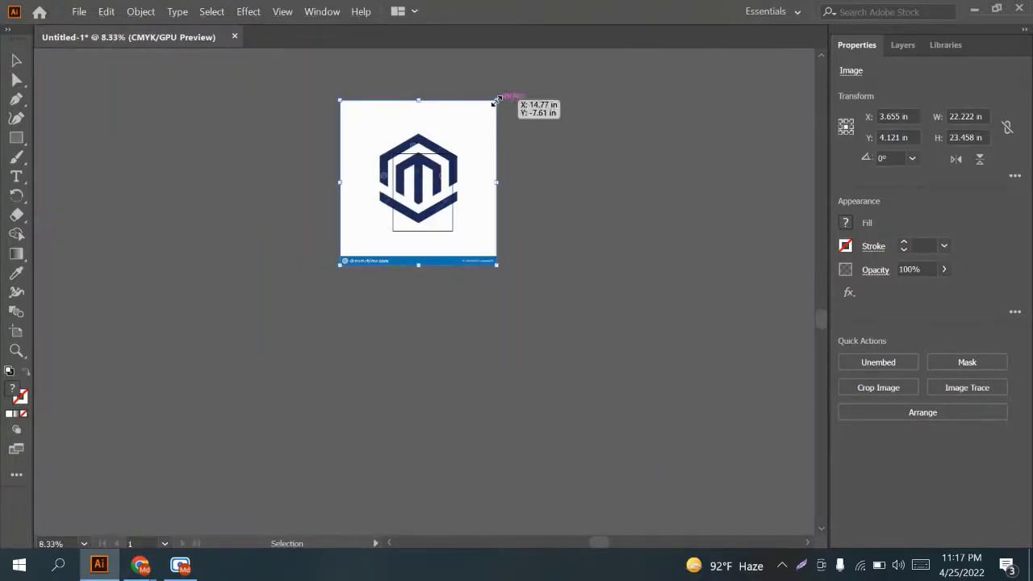
key(shift)
drag(496, 100, 438, 177)
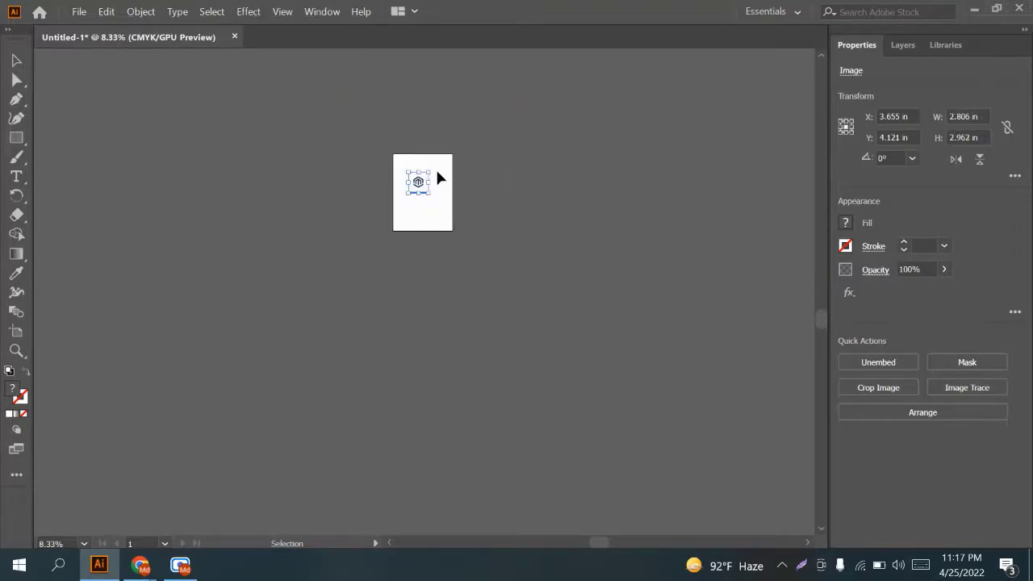
scroll(437, 178, up, 6)
key(space)
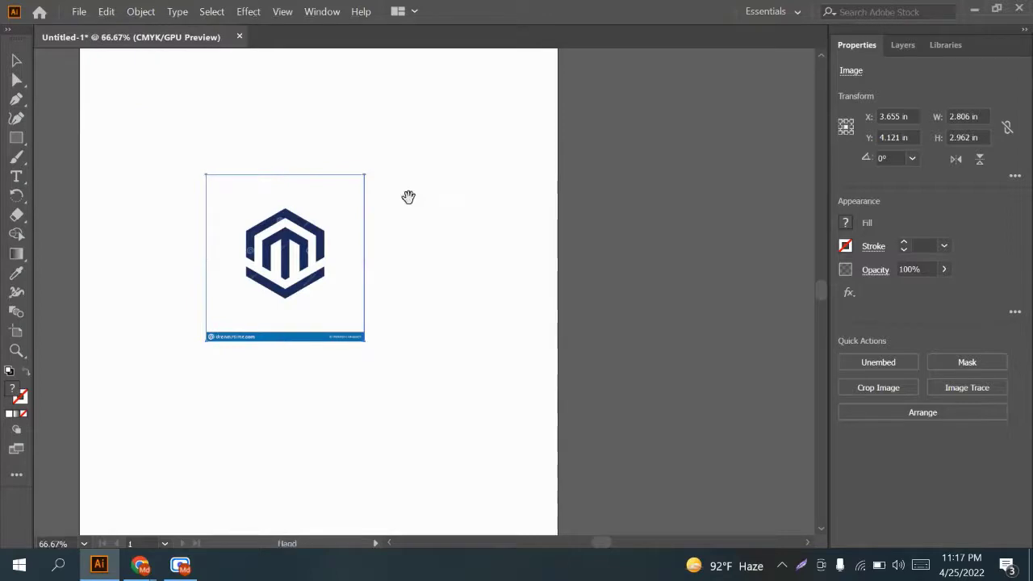
drag(408, 197, 565, 194)
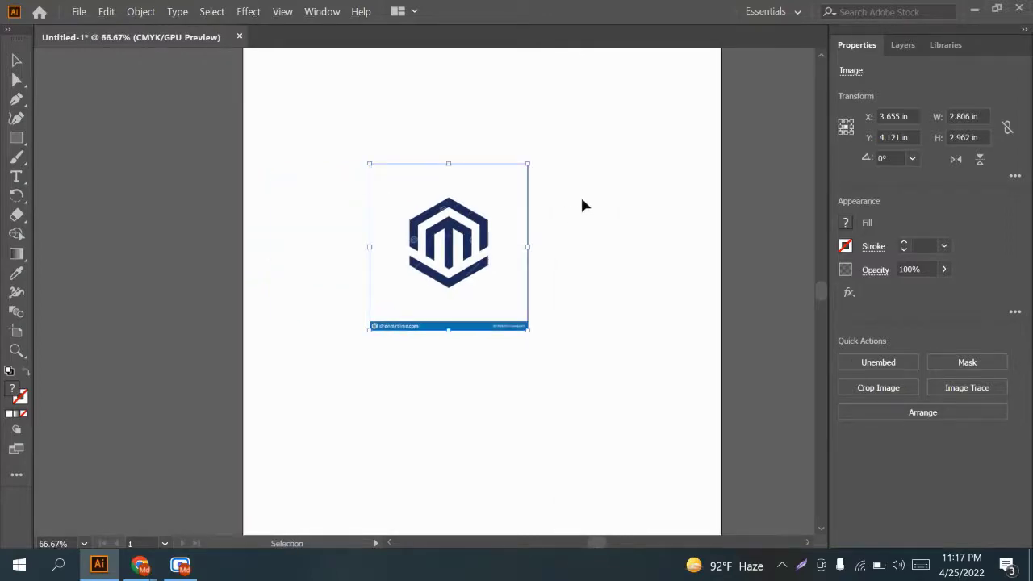
Reposition the logo image to about X 3.9, Y 4.0 in and draw a vertical line about 2.16 in tall just left of the hexagon
mouse_move(457, 240)
mouse_down()
mouse_move(288, 233)
mouse_move(321, 240)
mouse_move(328, 379)
mouse_move(299, 306)
mouse_move(288, 319)
mouse_move(450, 233)
mouse_up()
click(434, 250)
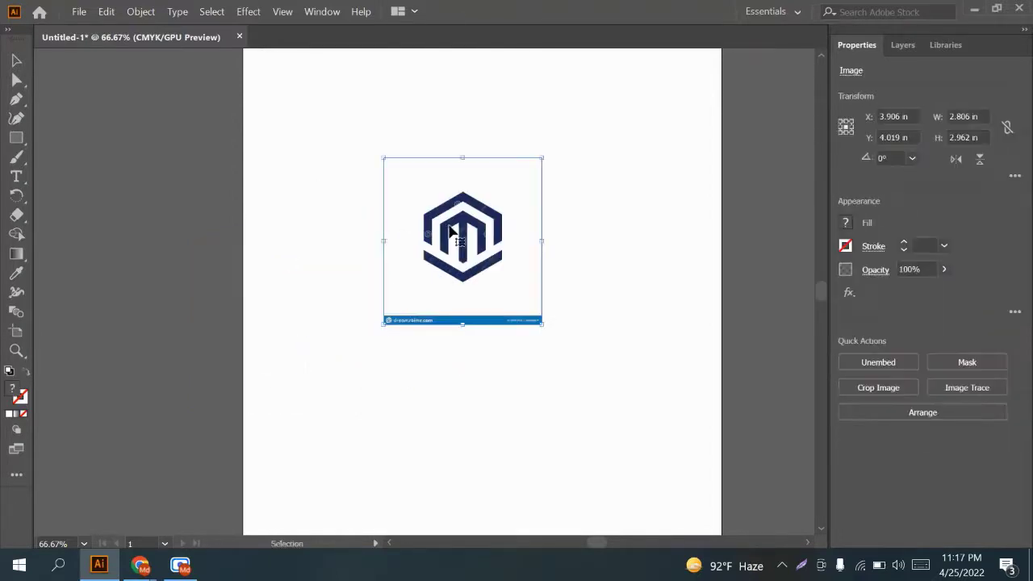
scroll(450, 232, up, 2)
scroll(451, 231, up, 1)
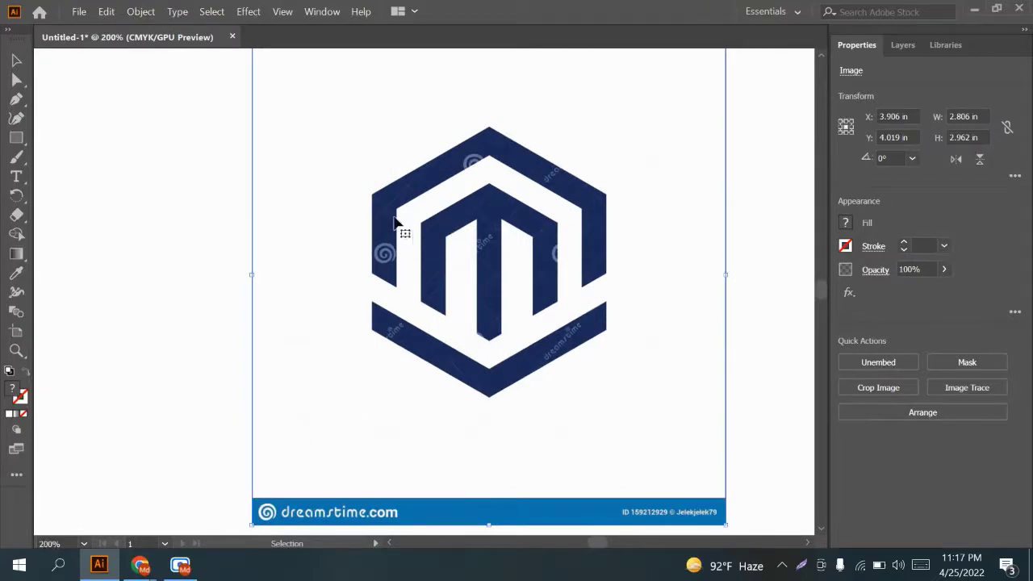
click(16, 139)
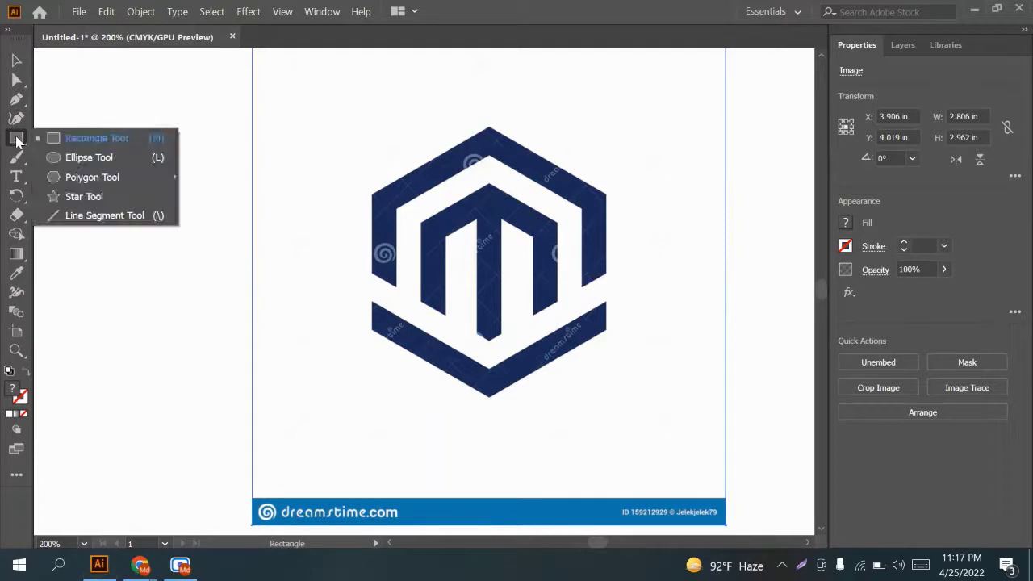
click(101, 216)
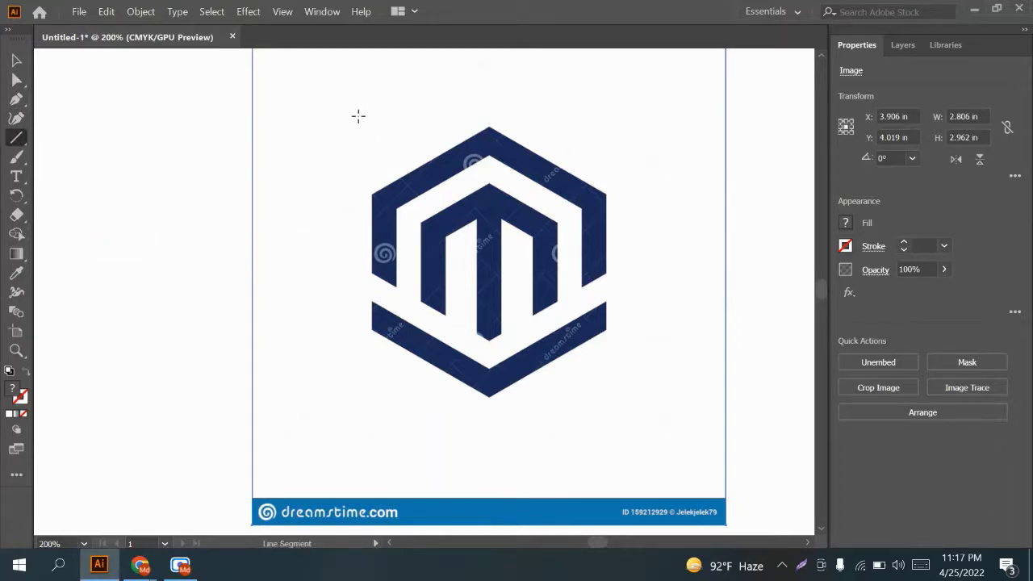
drag(358, 116, 360, 481)
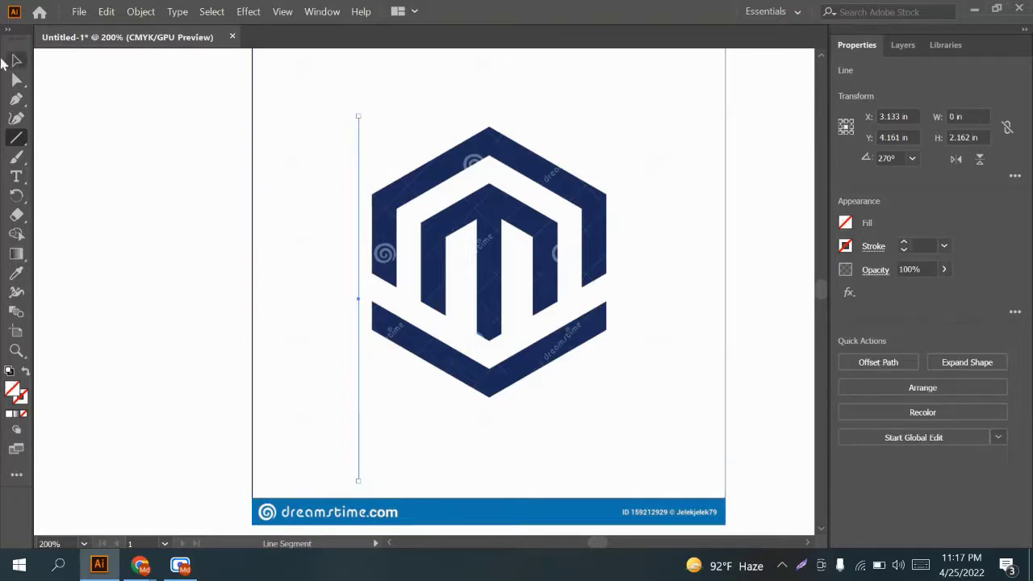
Send the logo image to the back, behind the vertical line
click(16, 60)
click(268, 213)
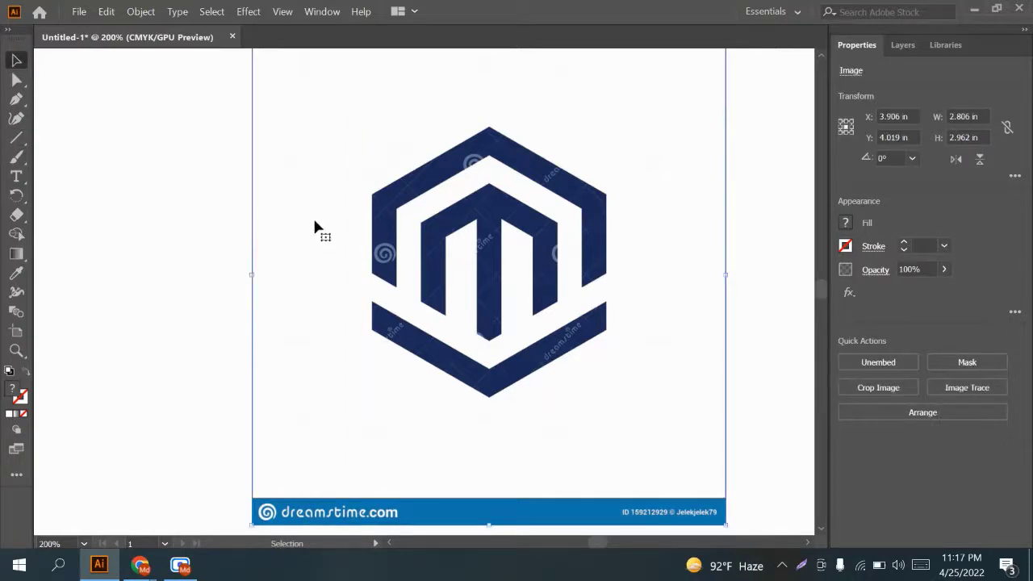
right_click(281, 121)
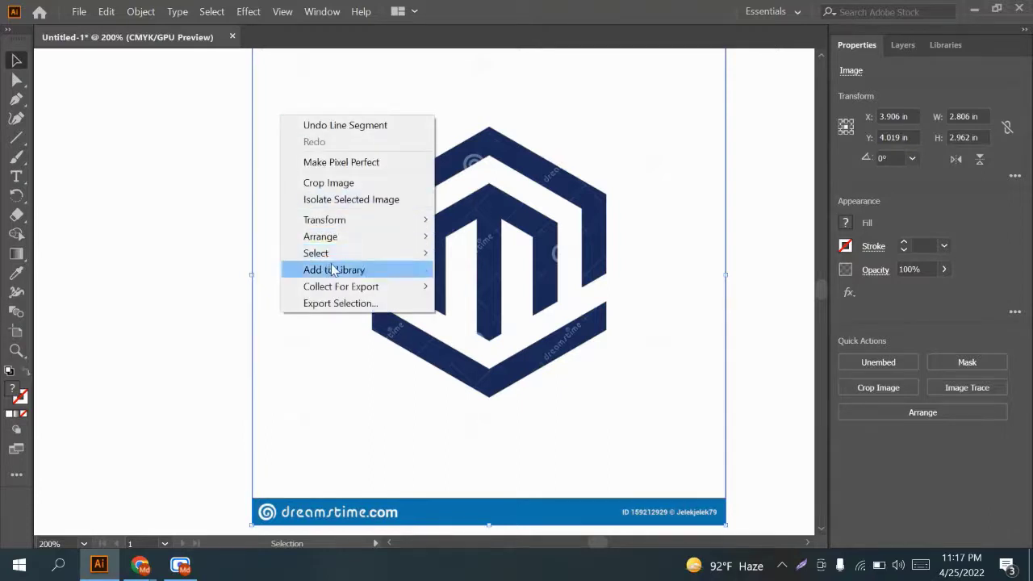
mouse_move(353, 223)
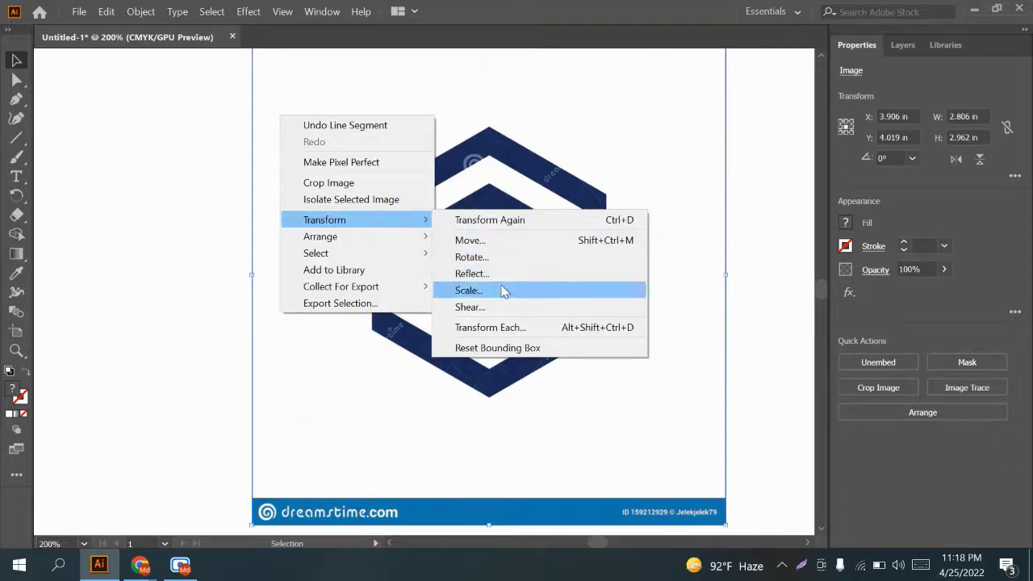
mouse_move(412, 235)
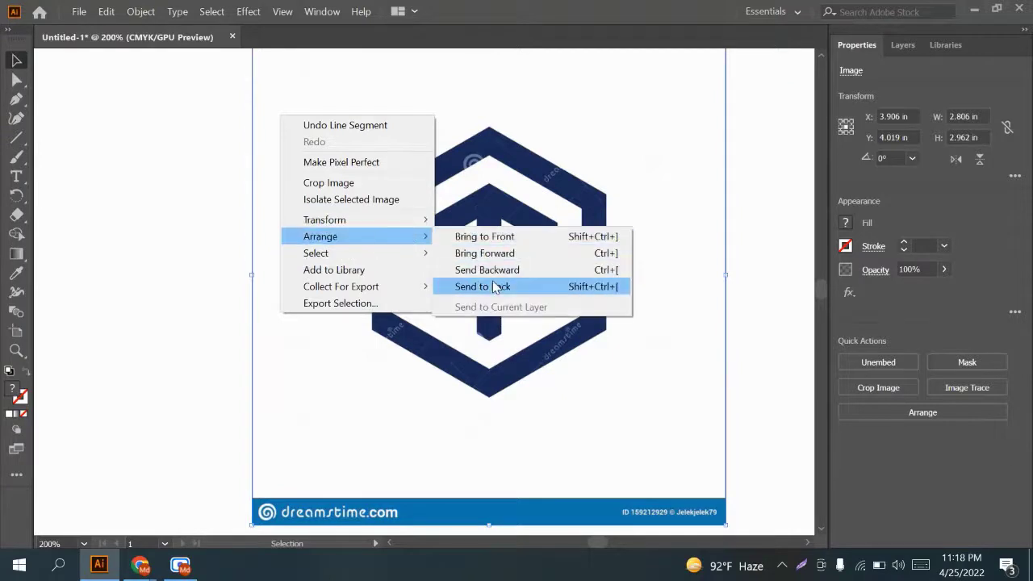
click(496, 287)
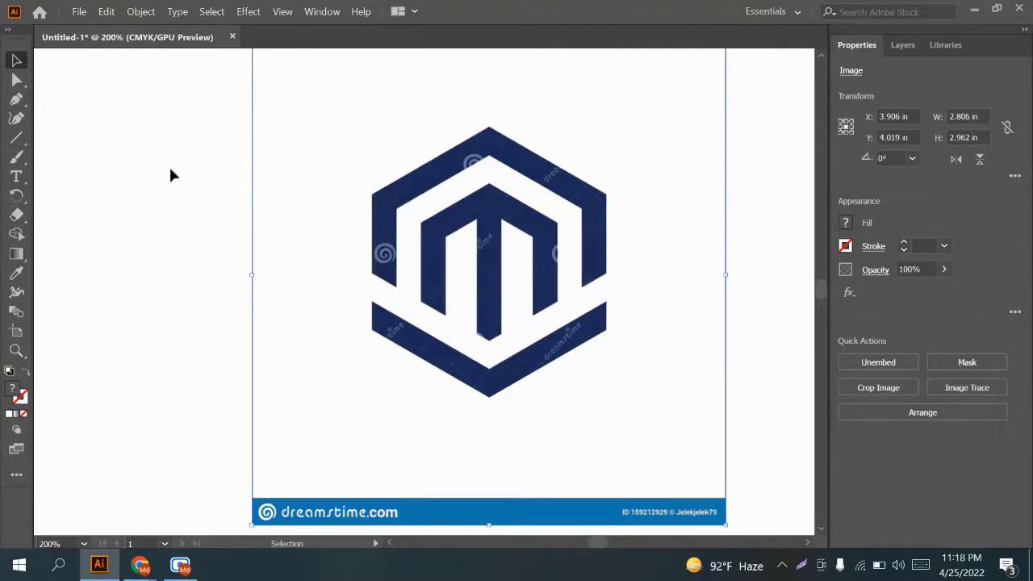
Select the vertical line together with the logo image and apply a black stroke
key(ctrl+0)
key(ctrl+1)
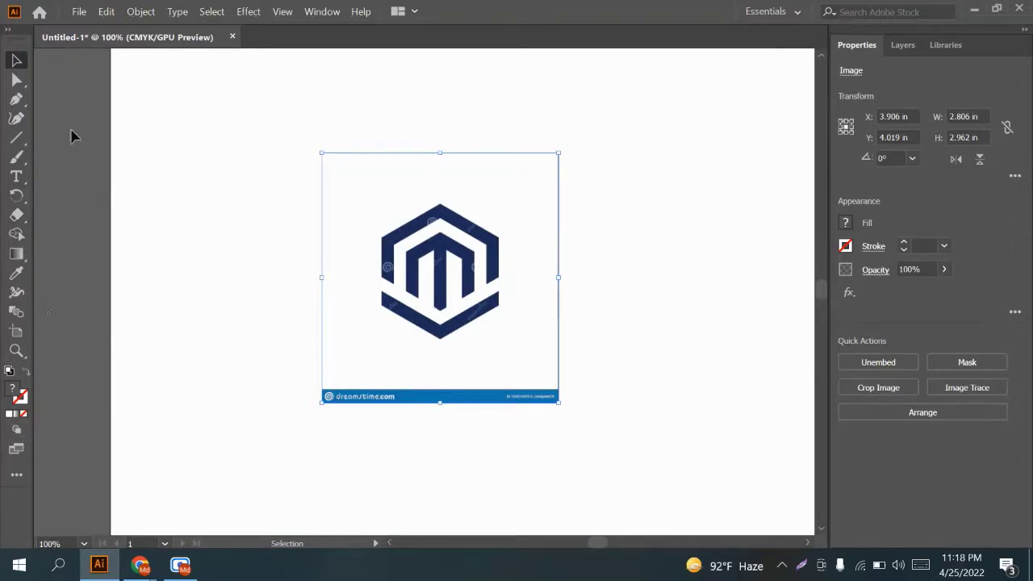
drag(247, 168, 458, 313)
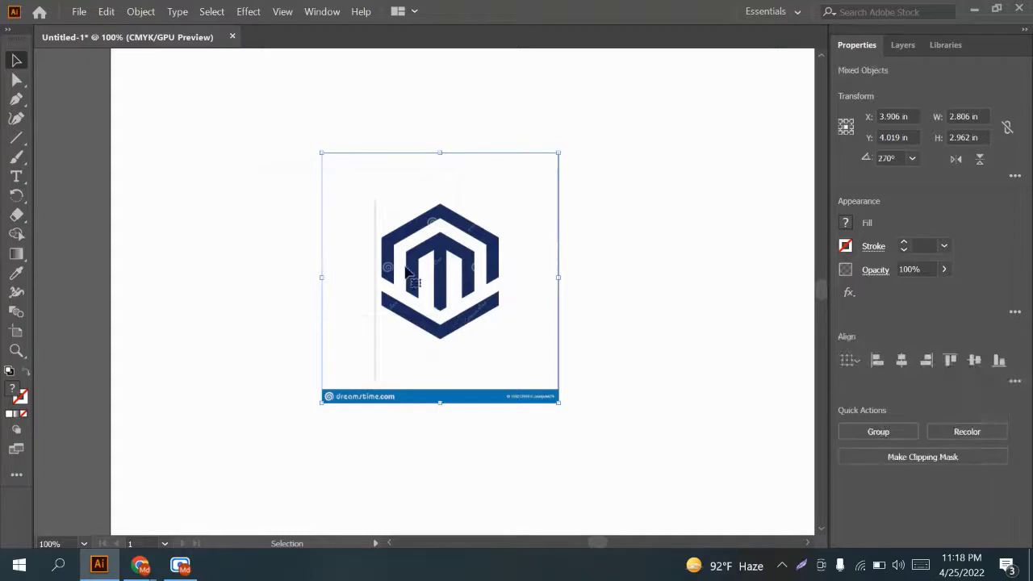
click(375, 214)
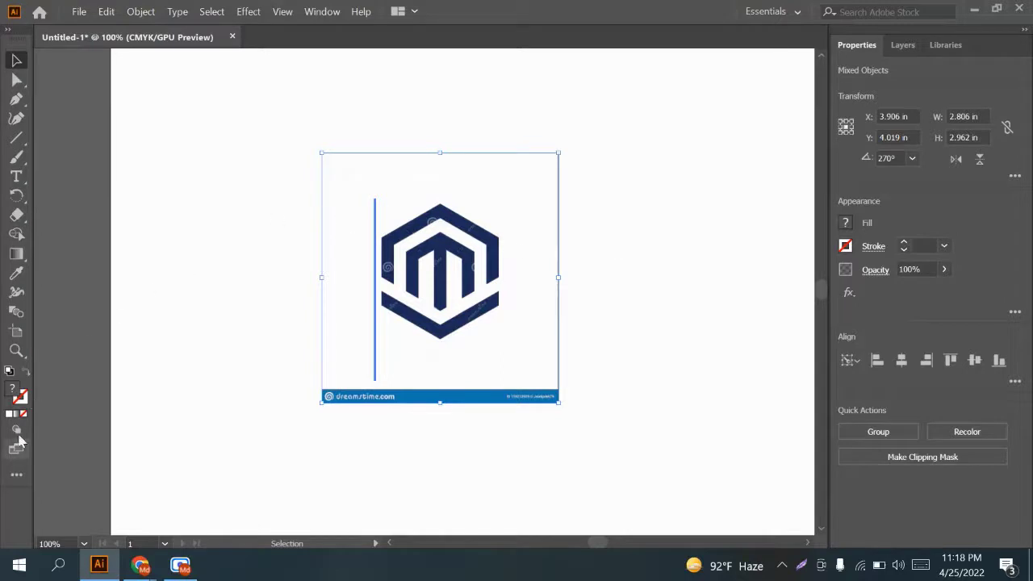
click(846, 246)
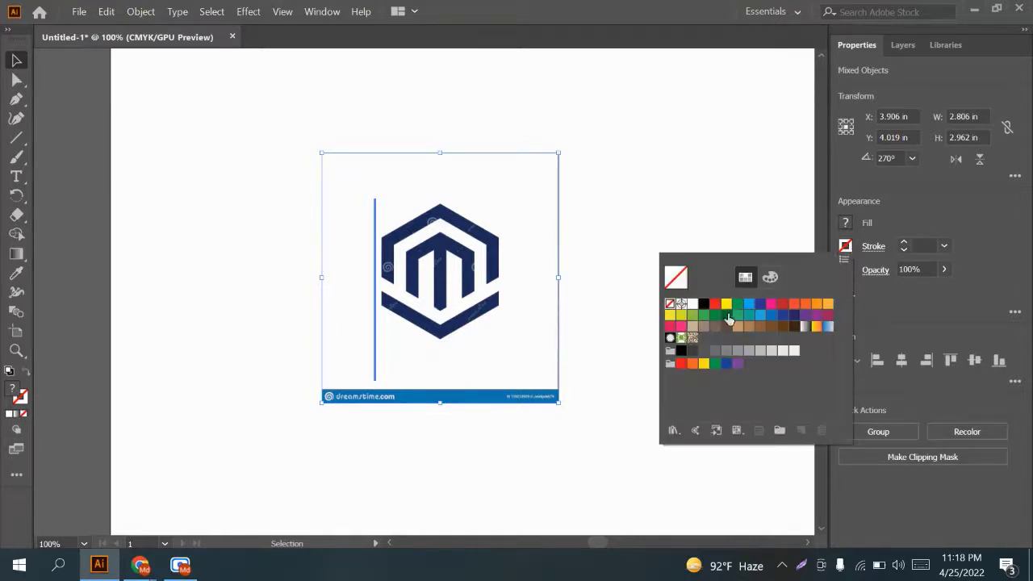
click(704, 305)
click(668, 192)
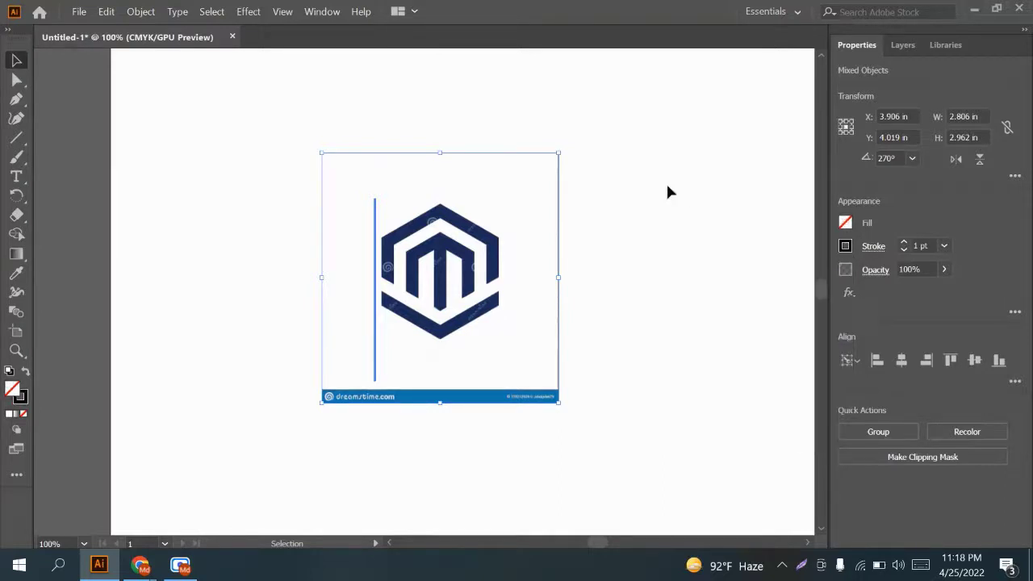
click(386, 118)
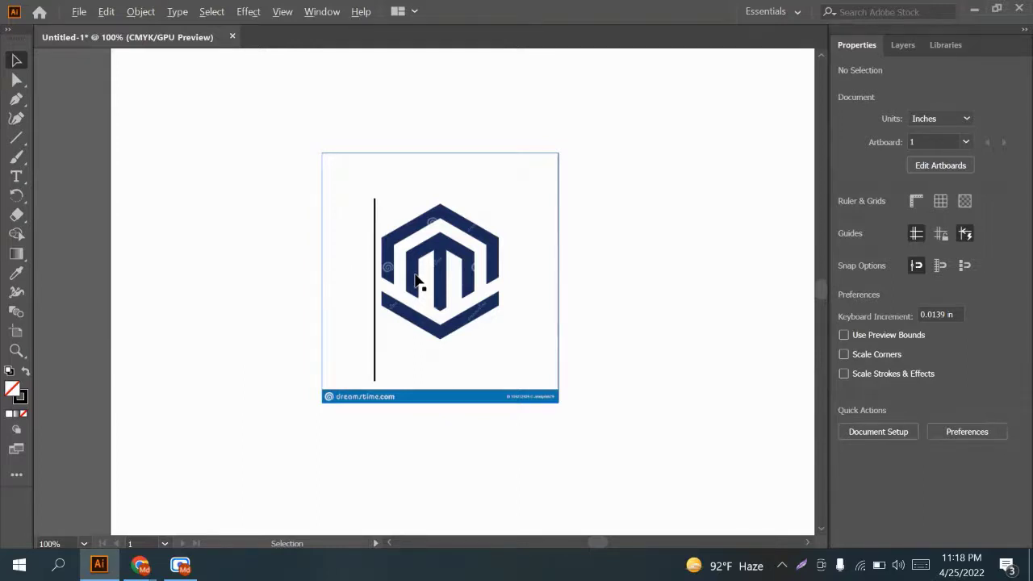
Move the vertical line onto the hexagon's outer left edge and place a copy along the inner edge of the left bar
scroll(418, 277, up, 3)
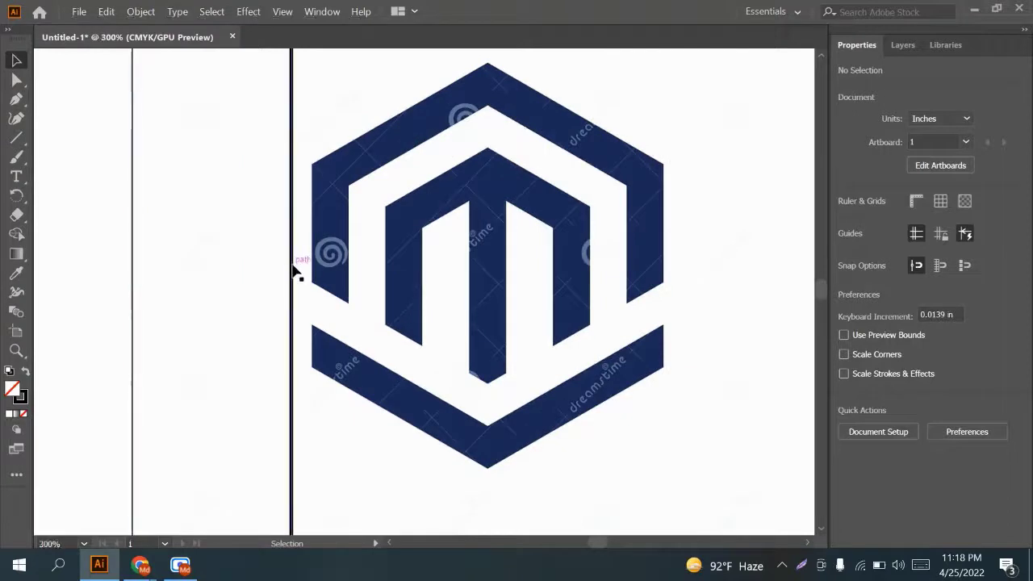
drag(293, 272, 311, 275)
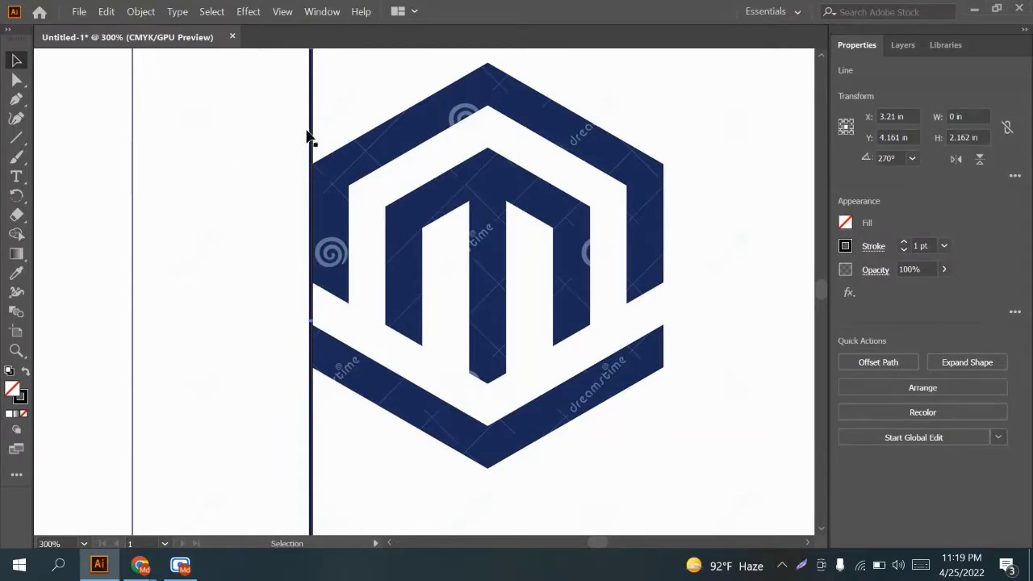
drag(314, 136, 350, 140)
click(395, 98)
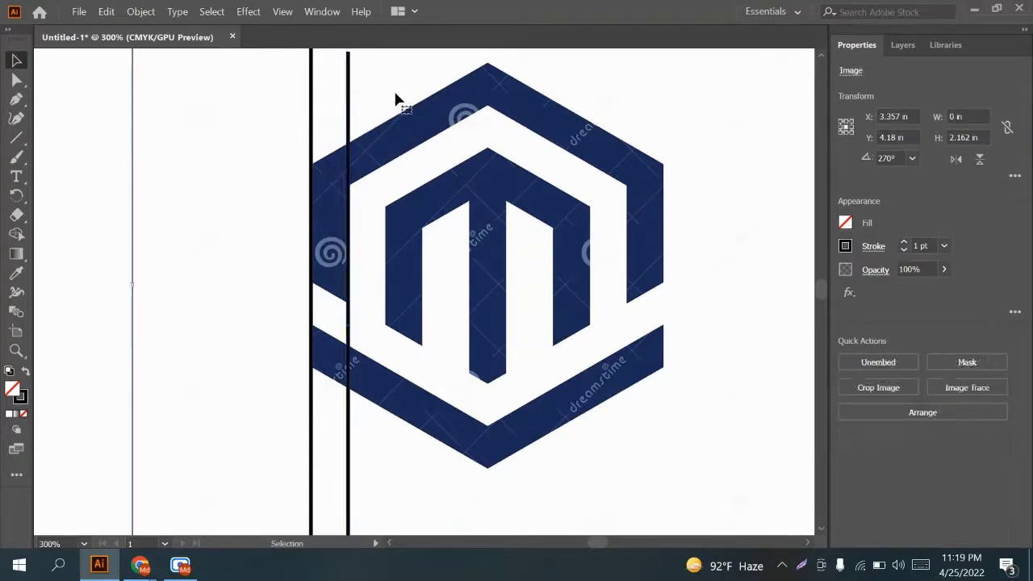
click(348, 120)
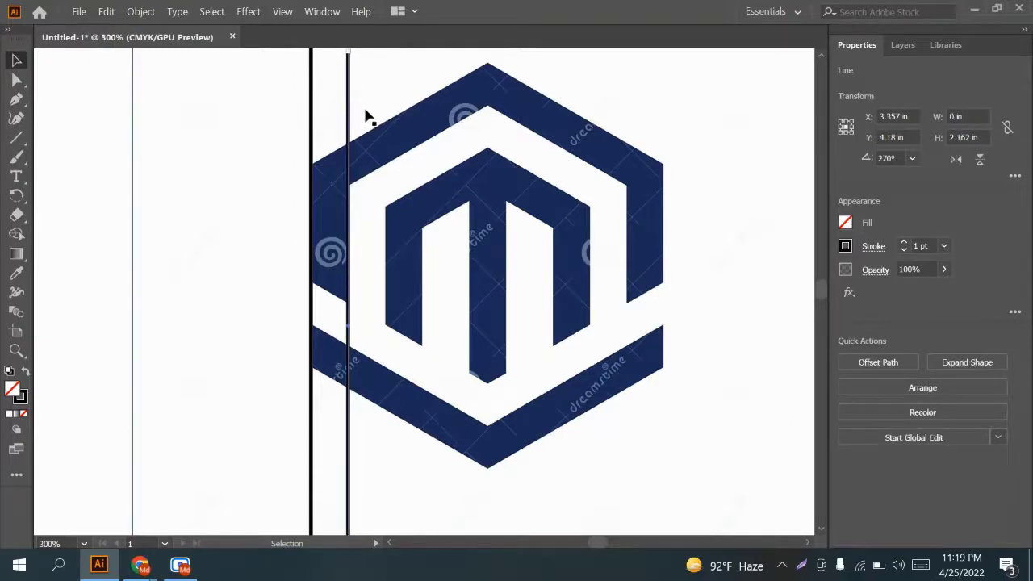
key(Left)
key(ctrl+z)
click(365, 115)
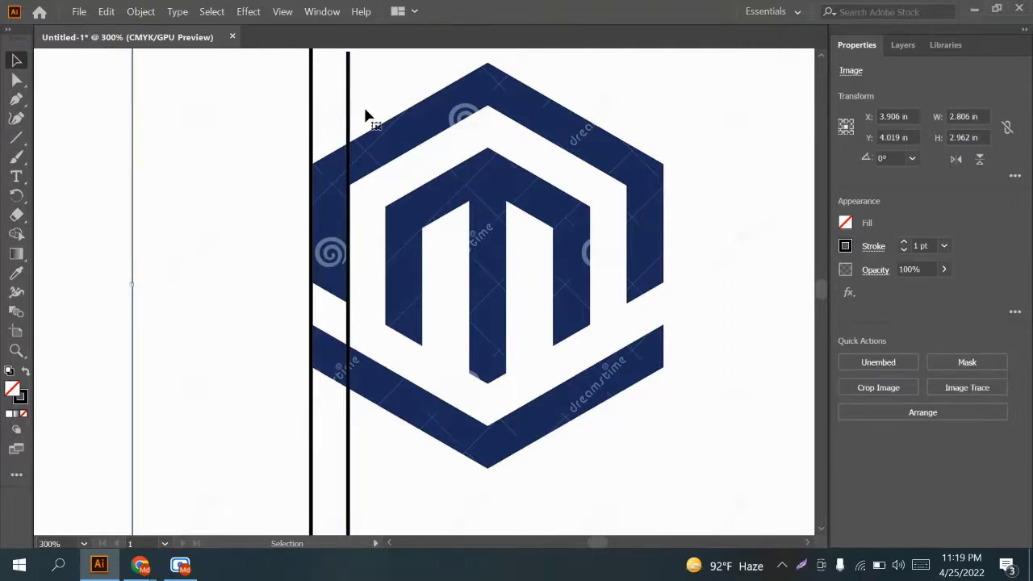
scroll(365, 115, down, 1)
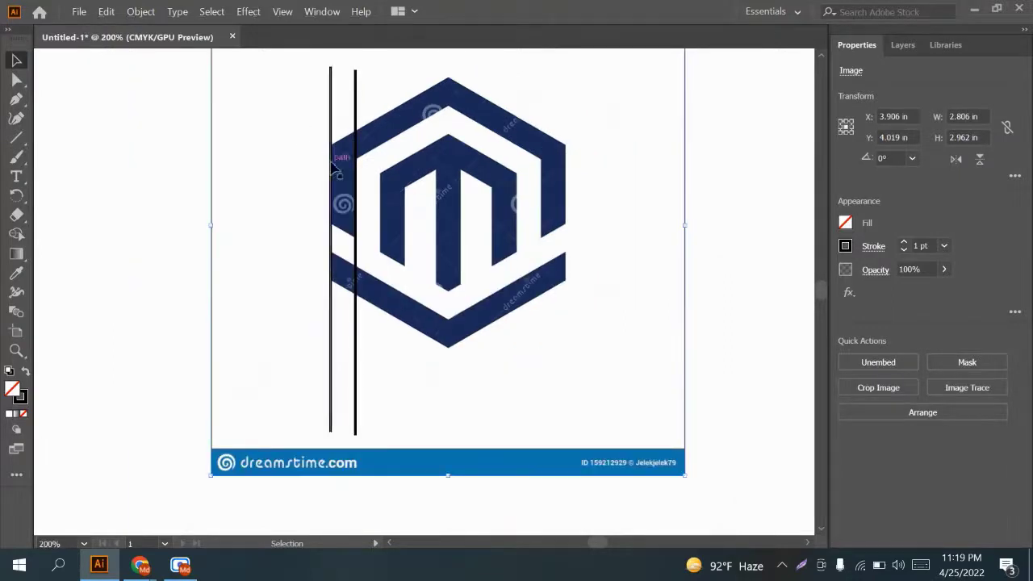
click(357, 111)
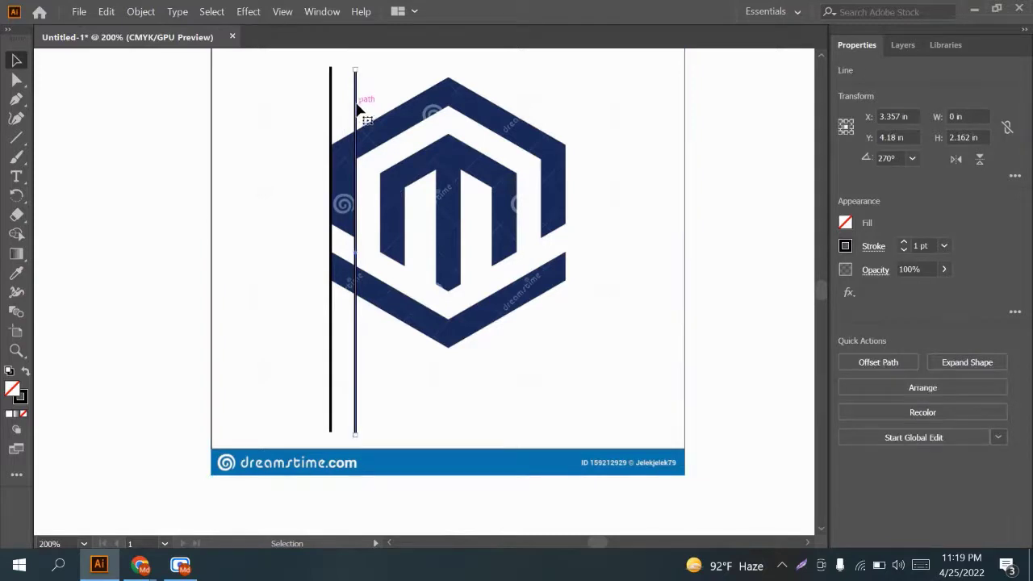
mouse_move(296, 106)
mouse_down()
mouse_move(330, 101)
mouse_move(307, 113)
mouse_up()
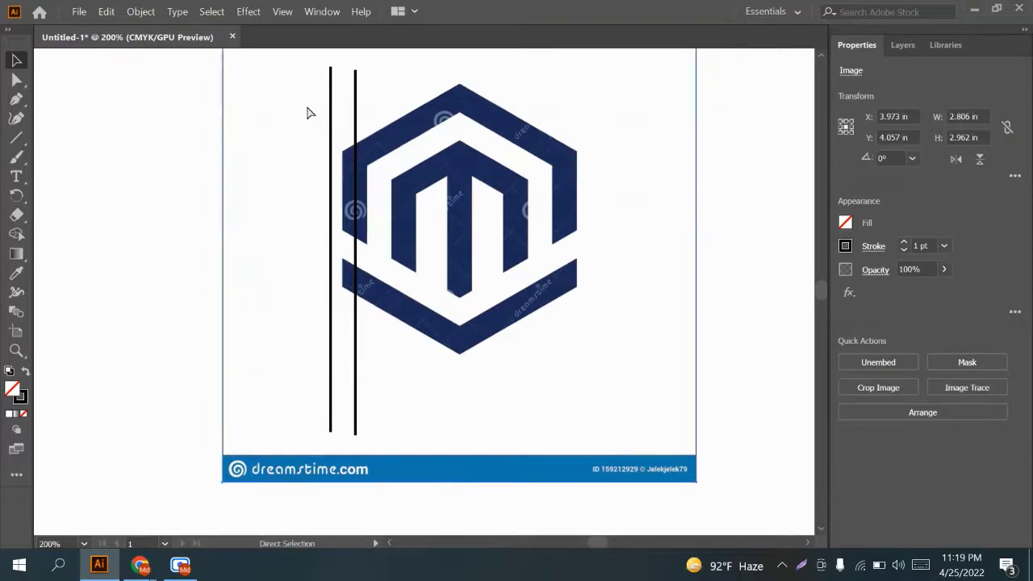
key(ctrl+z)
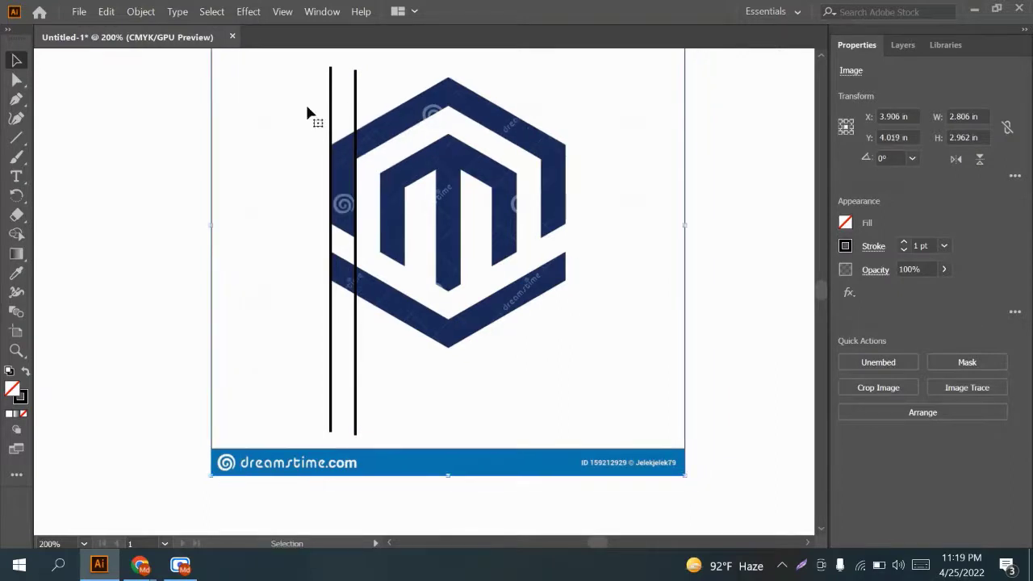
Select both vertical lines and align their top ends
key(a)
click(248, 134)
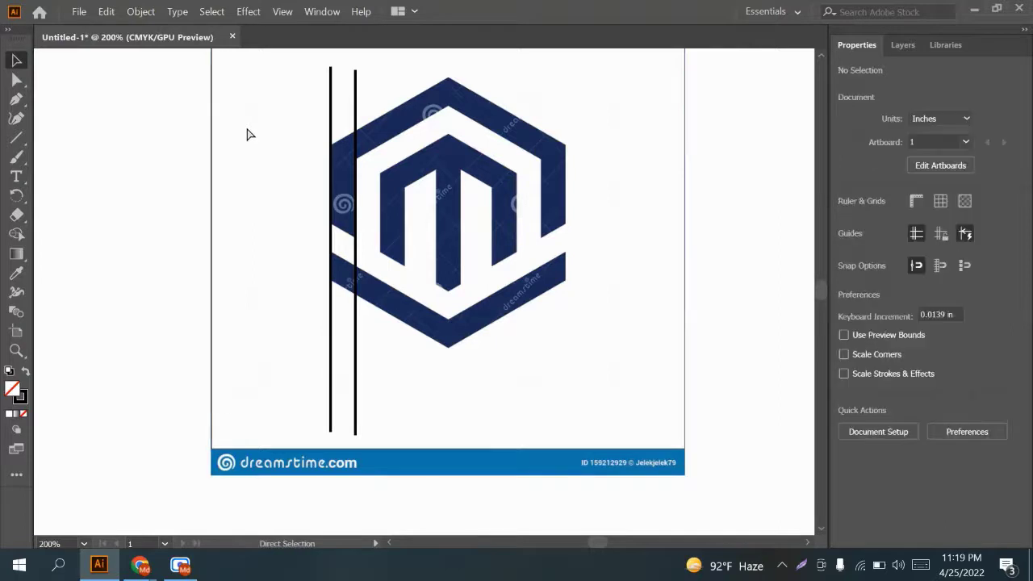
key(v)
drag(287, 108, 406, 158)
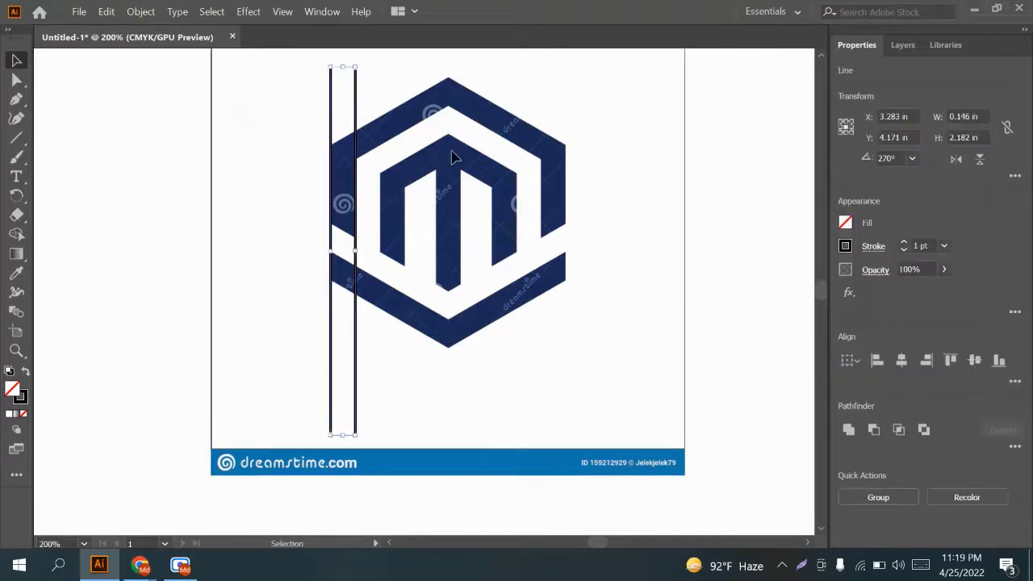
click(251, 101)
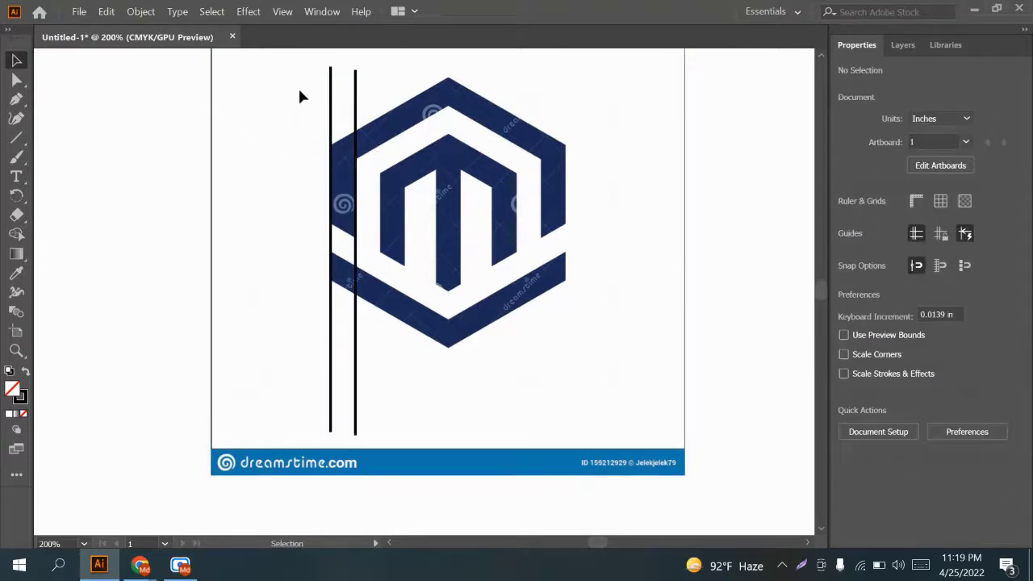
click(351, 101)
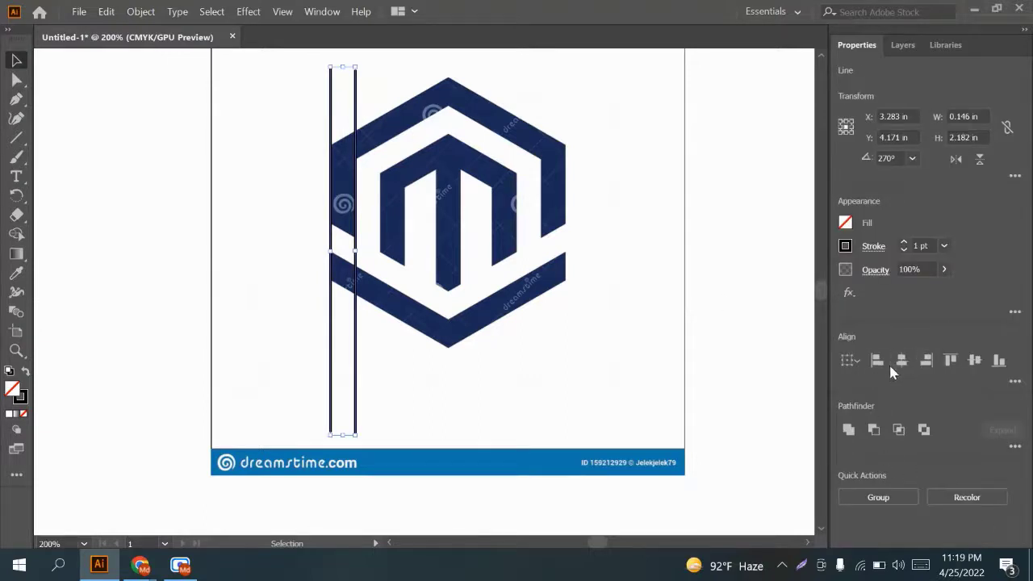
click(951, 362)
click(273, 198)
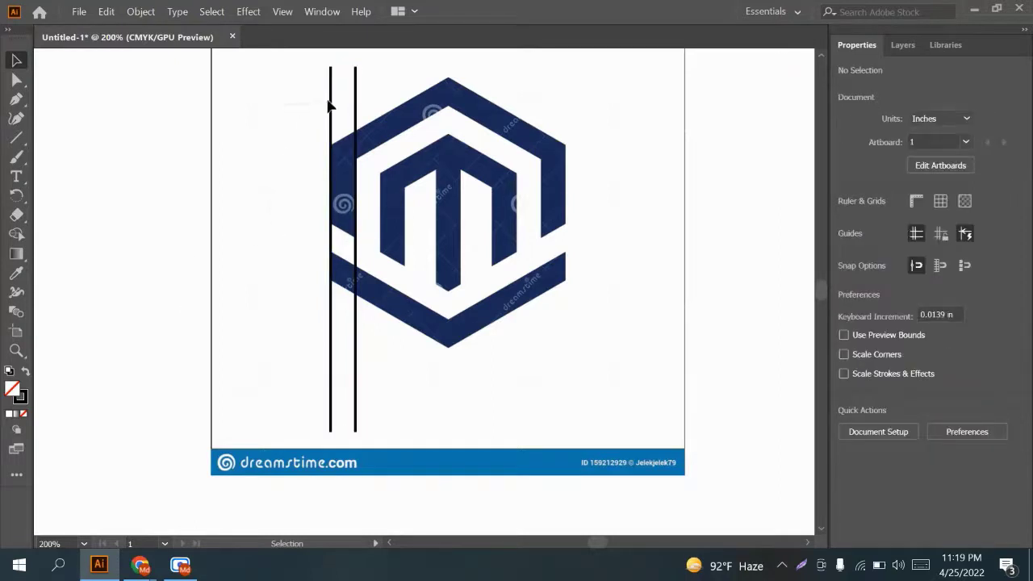
Nudge both vertical lines two increments to the right and two increments back to the left
drag(329, 105, 359, 82)
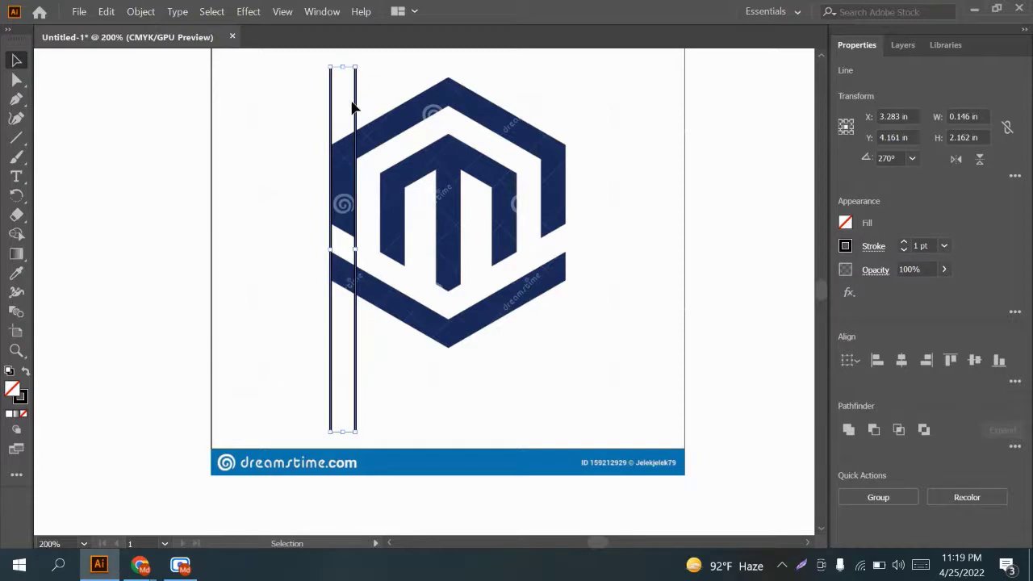
key(a)
key(Right)
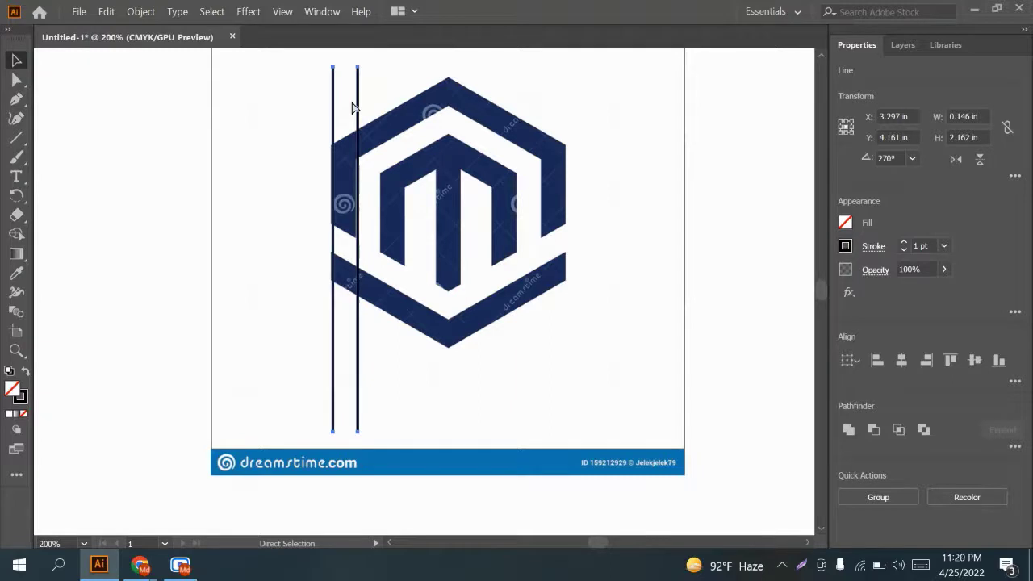
key(Right)
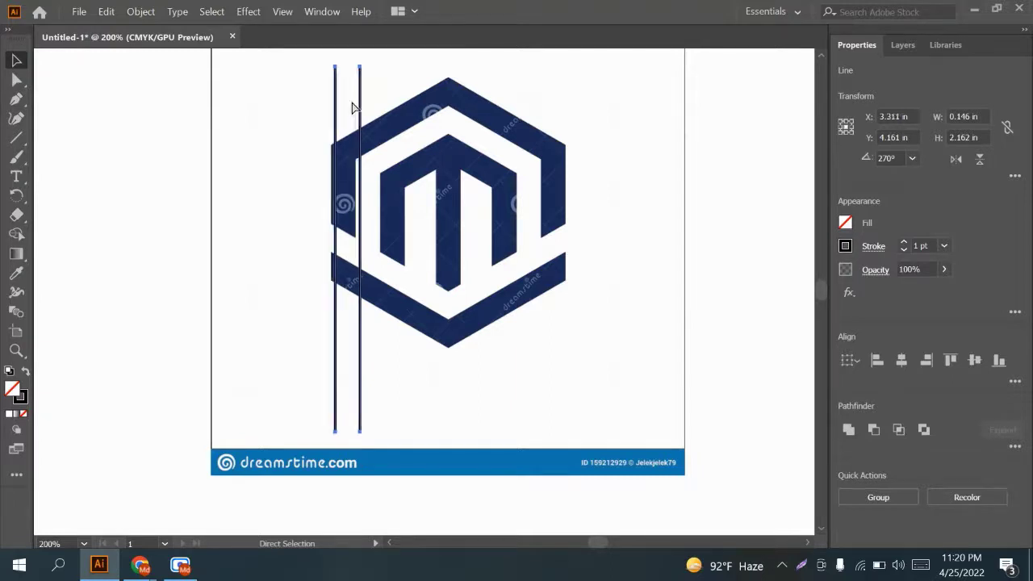
key(Left)
key(Left)
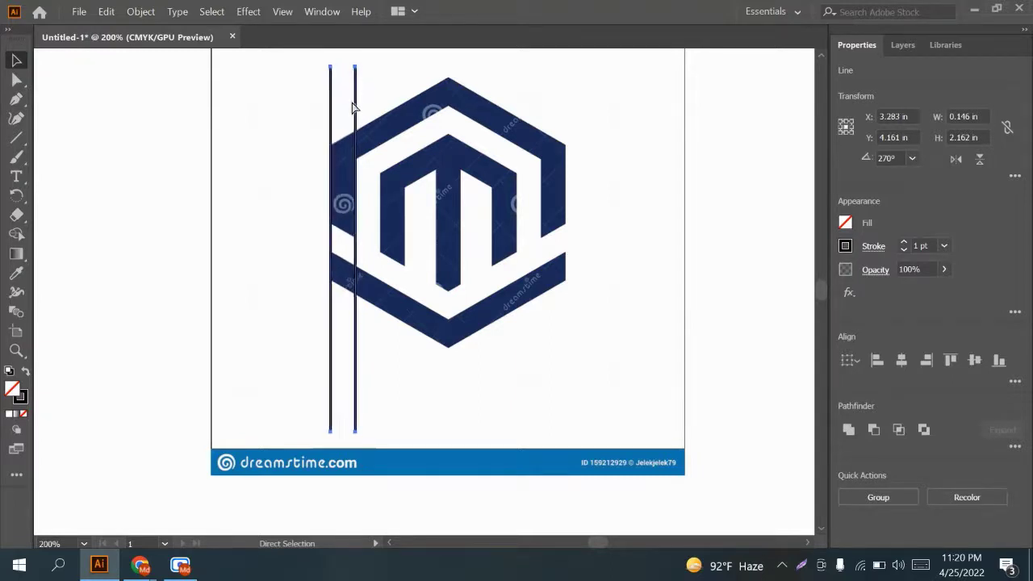
key(v)
click(314, 99)
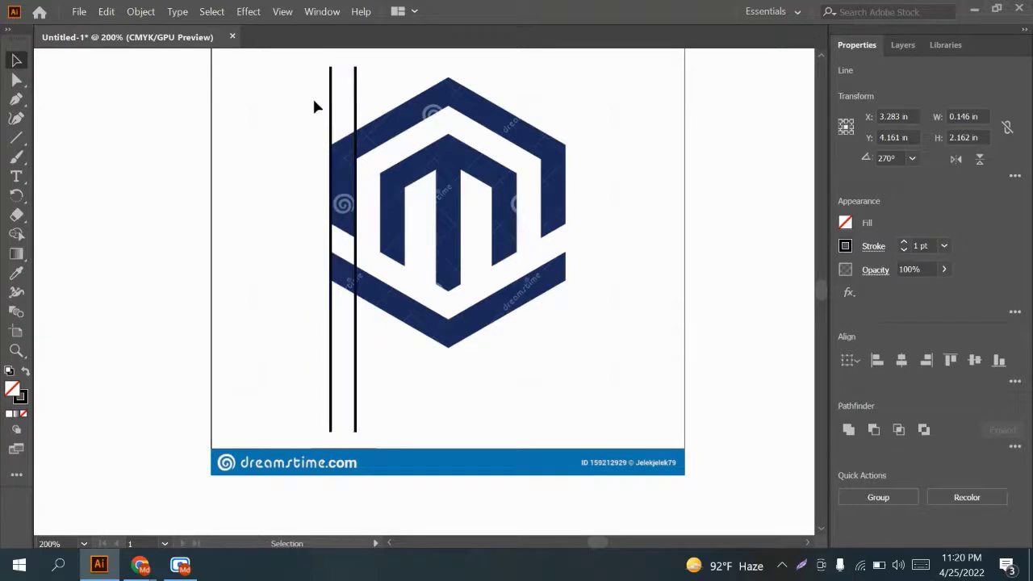
click(356, 103)
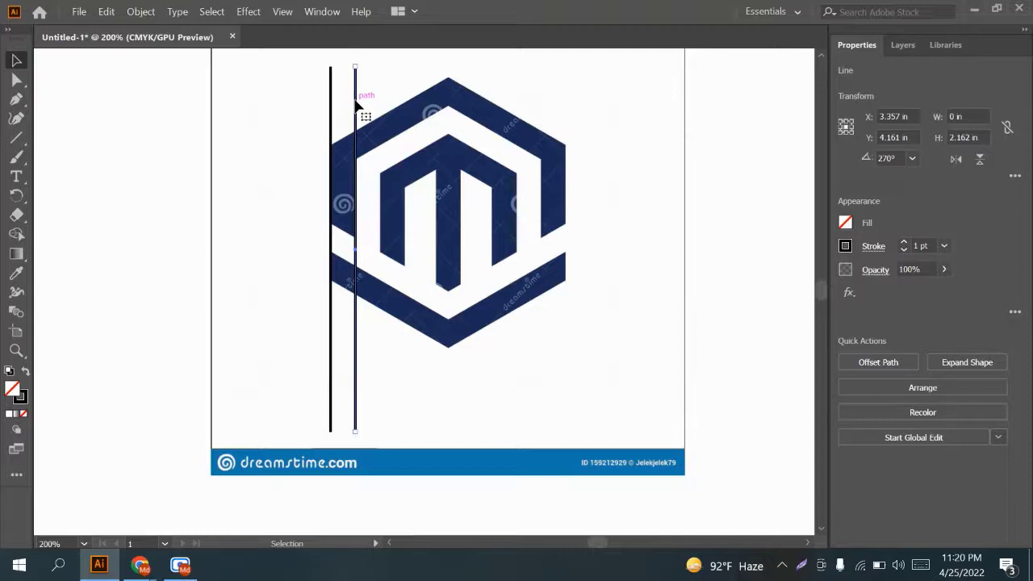
click(331, 92)
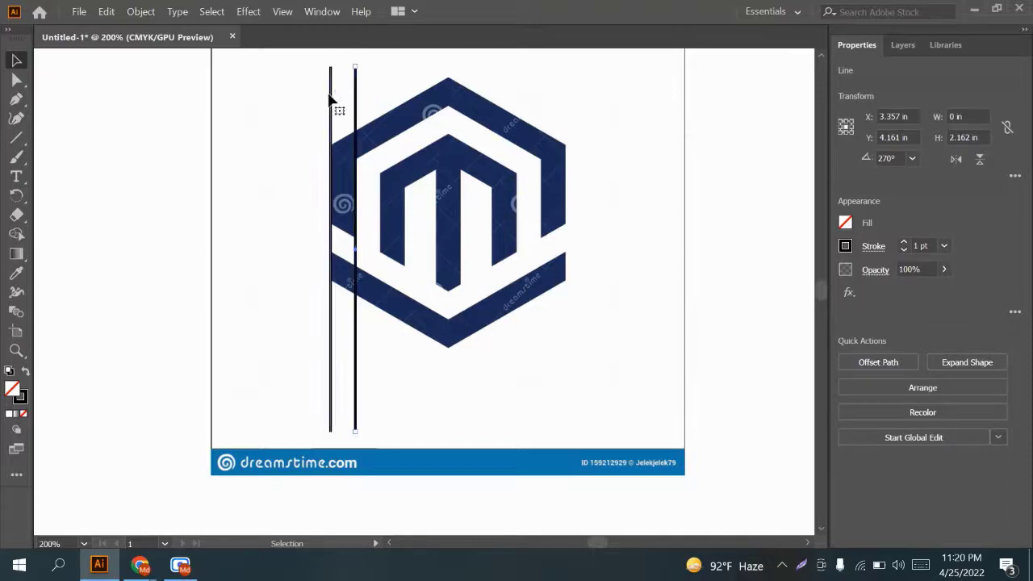
click(356, 96)
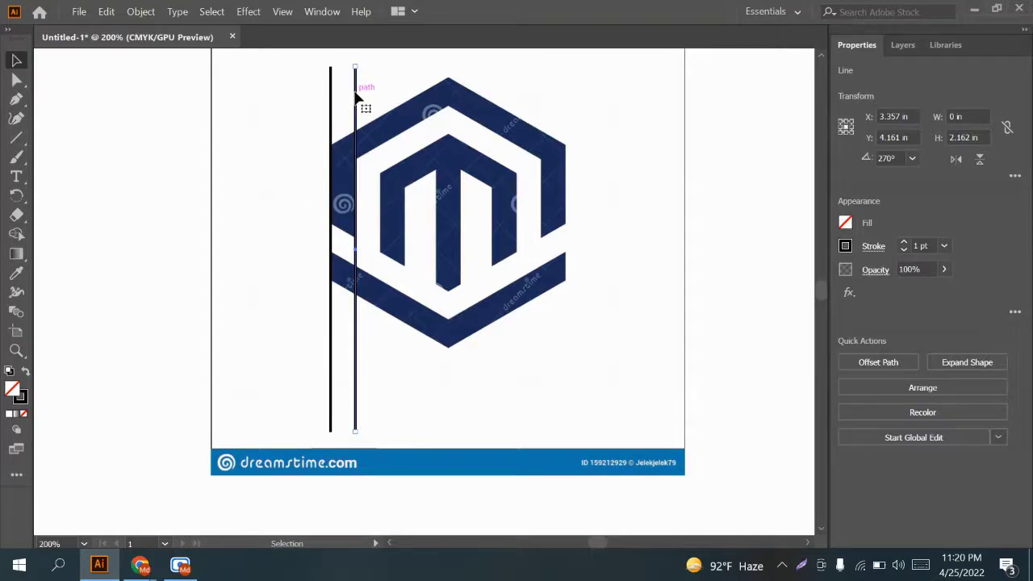
key(ctrl+Right)
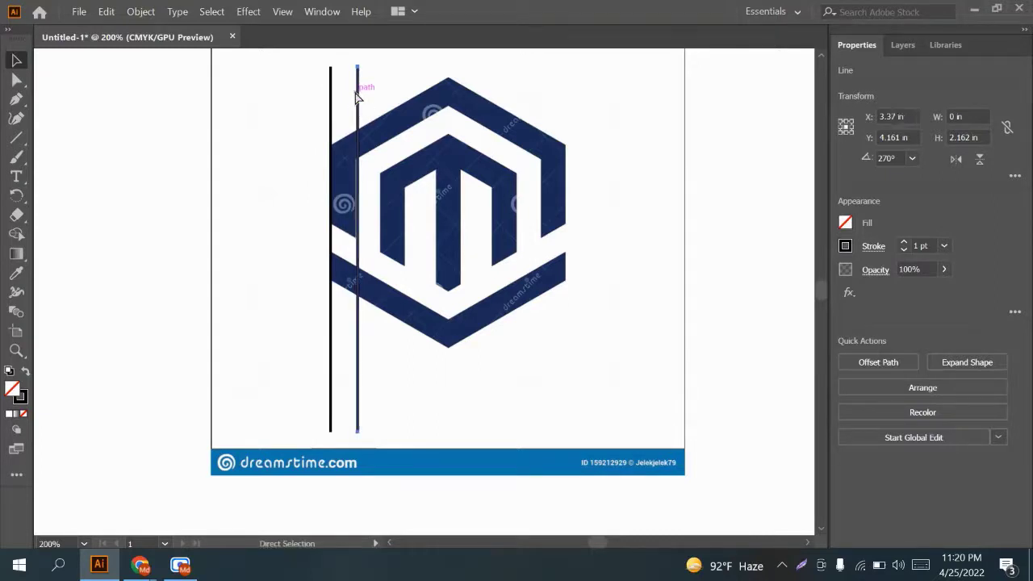
key(ctrl+z)
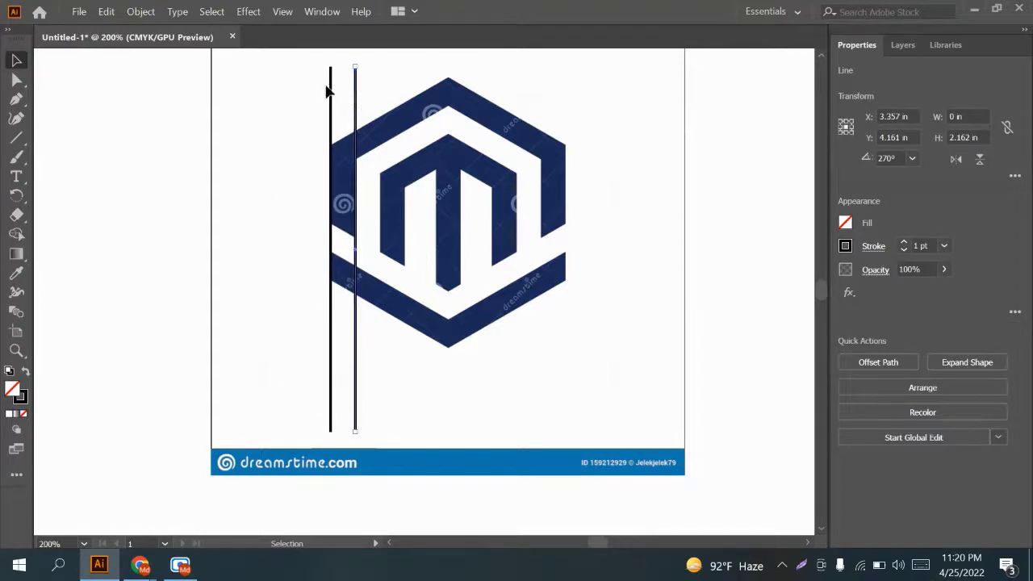
click(325, 85)
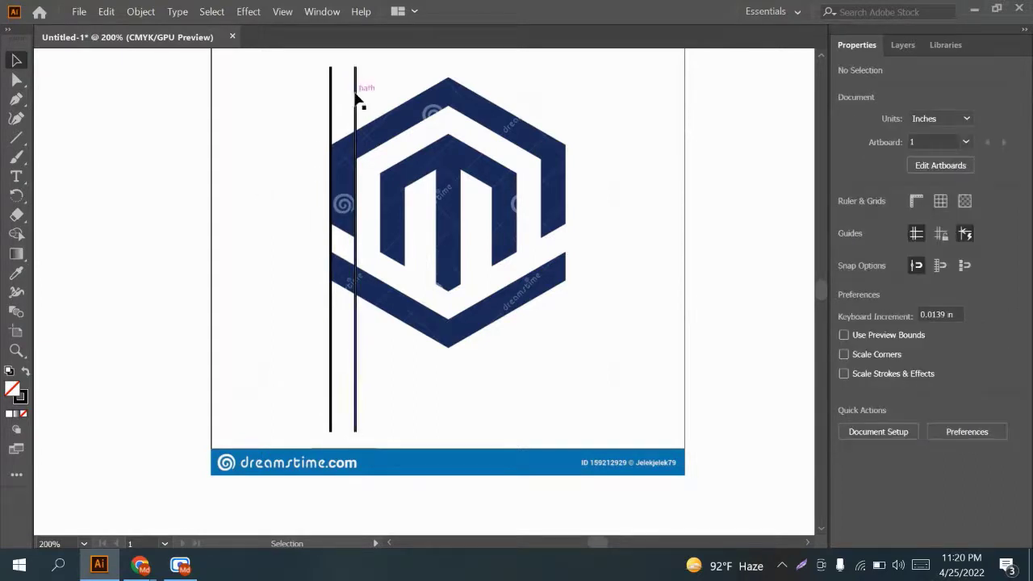
Copy the second vertical line onto the M's outer left edge and repeat that copy eight times at equal spacing across the logo
click(356, 98)
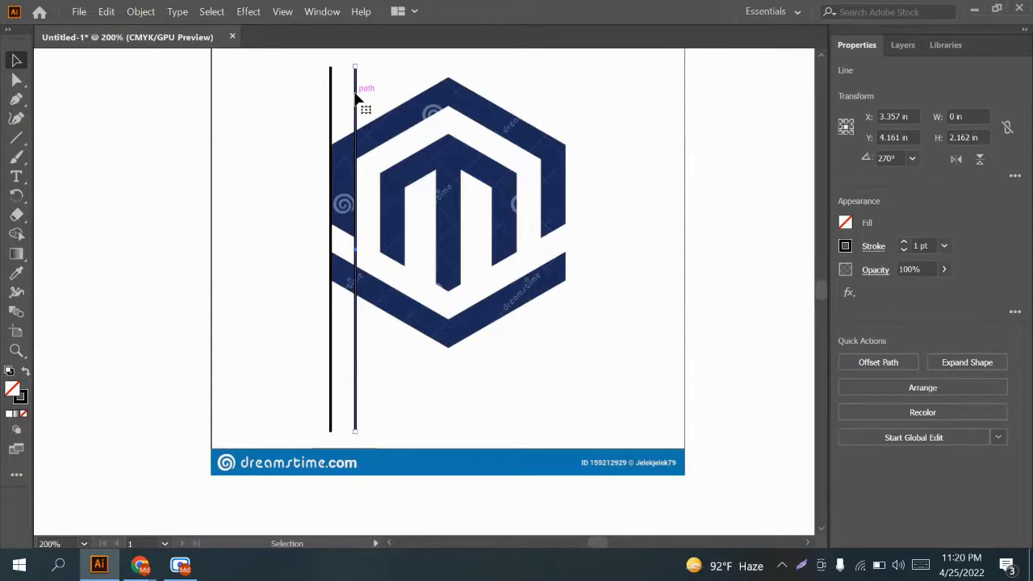
drag(358, 97, 384, 98)
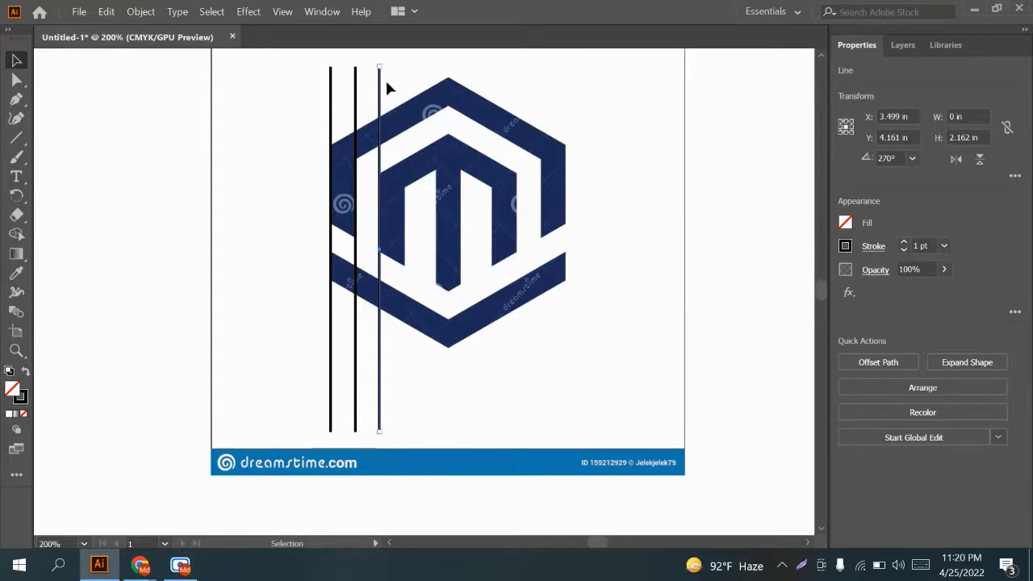
key(ctrl+d)
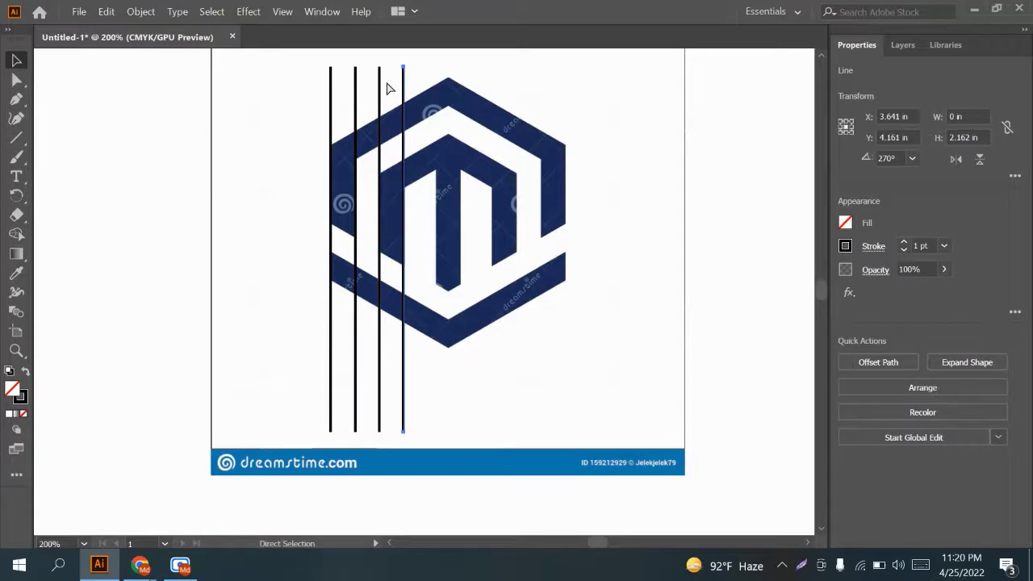
key(ctrl+d)
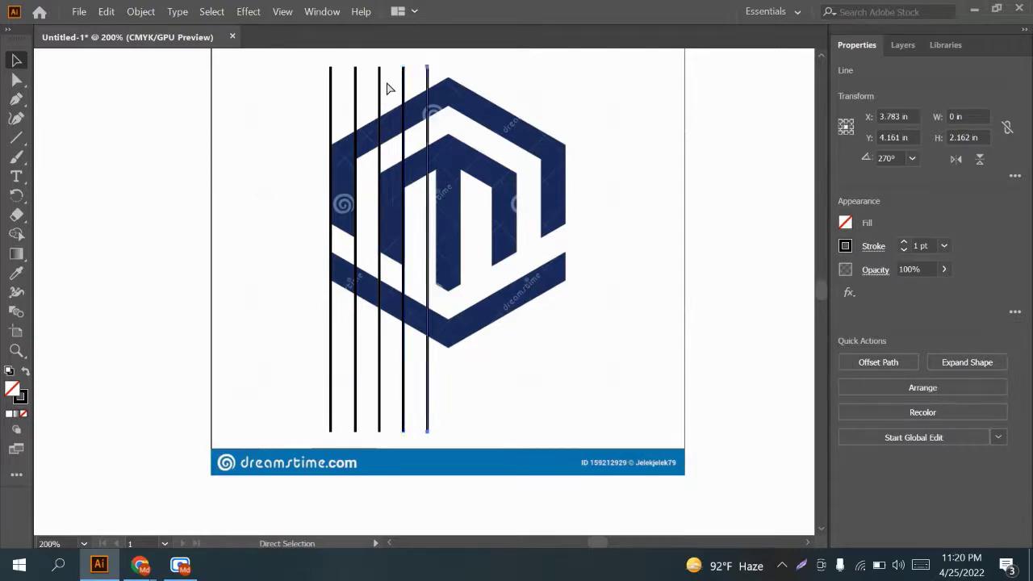
key(ctrl+d)
key(ctrl+d)
key(ctrl+d)
key(ctrl+d)
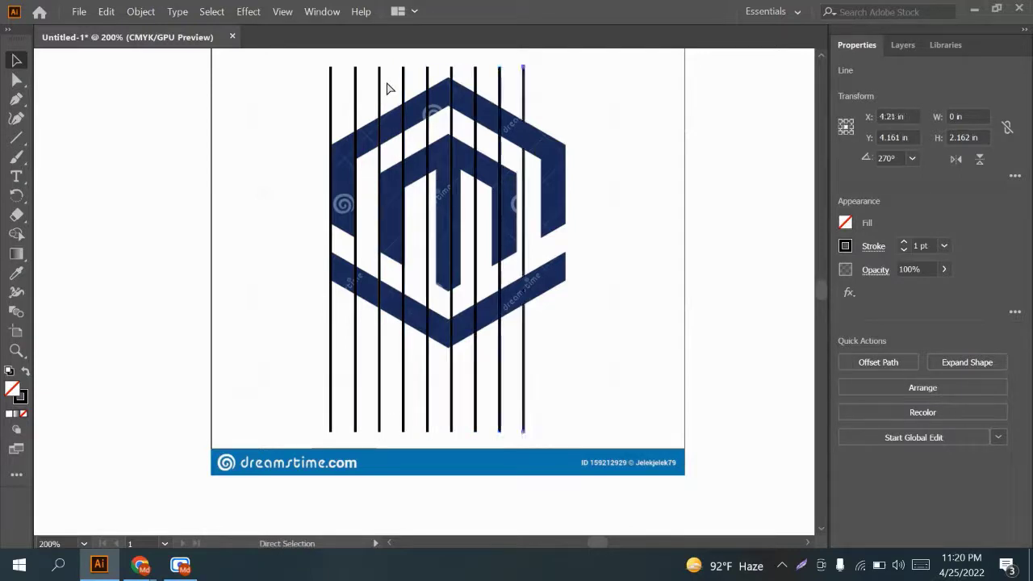
key(ctrl+d)
key(ctrl+d)
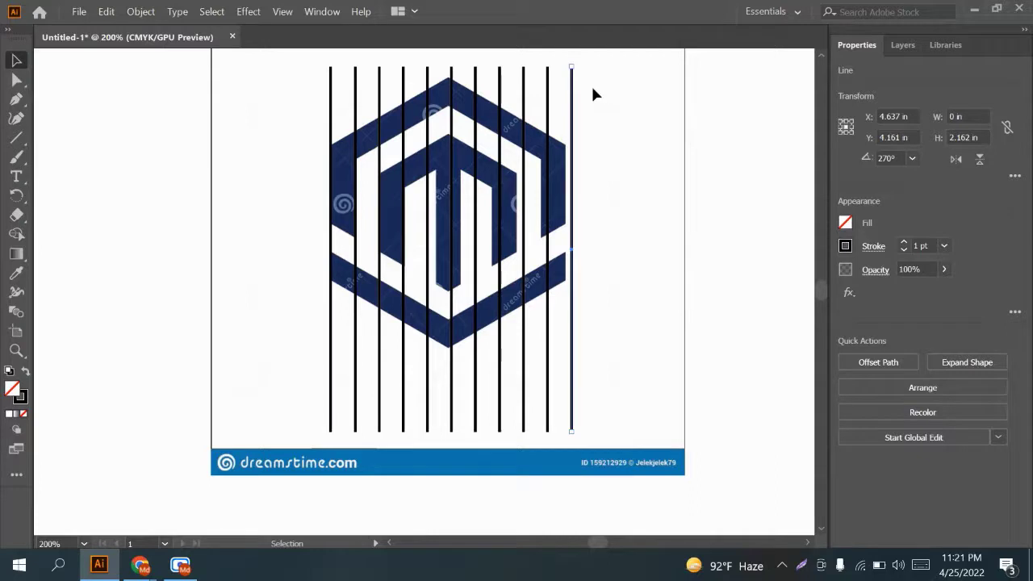
mouse_move(588, 89)
mouse_down()
mouse_move(491, 84)
mouse_move(584, 83)
mouse_up()
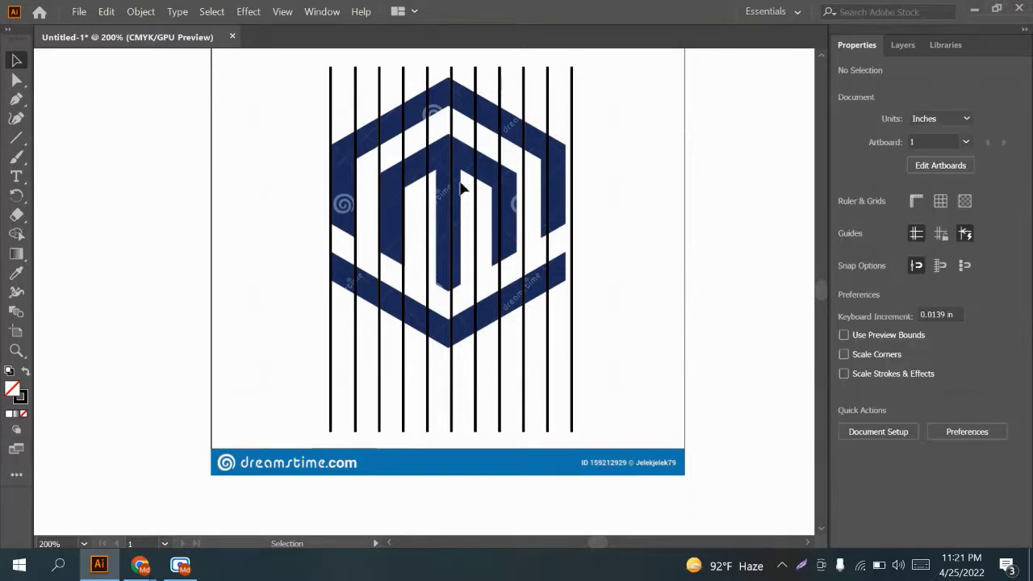
Nudge the fifth and sixth vertical lines right onto the two edges of the M's middle bar
click(429, 222)
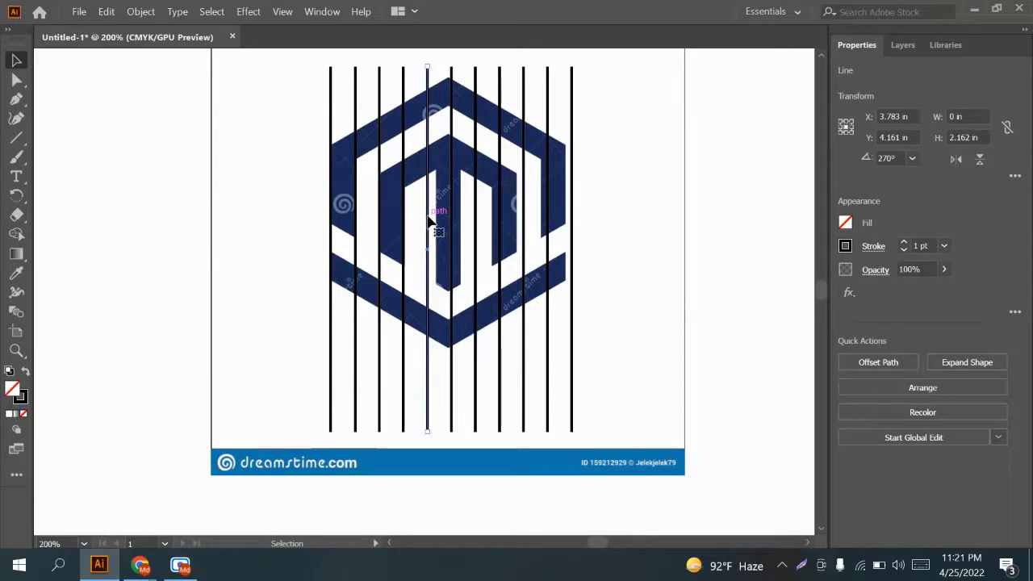
key(Right)
key(Right)
key(Right)
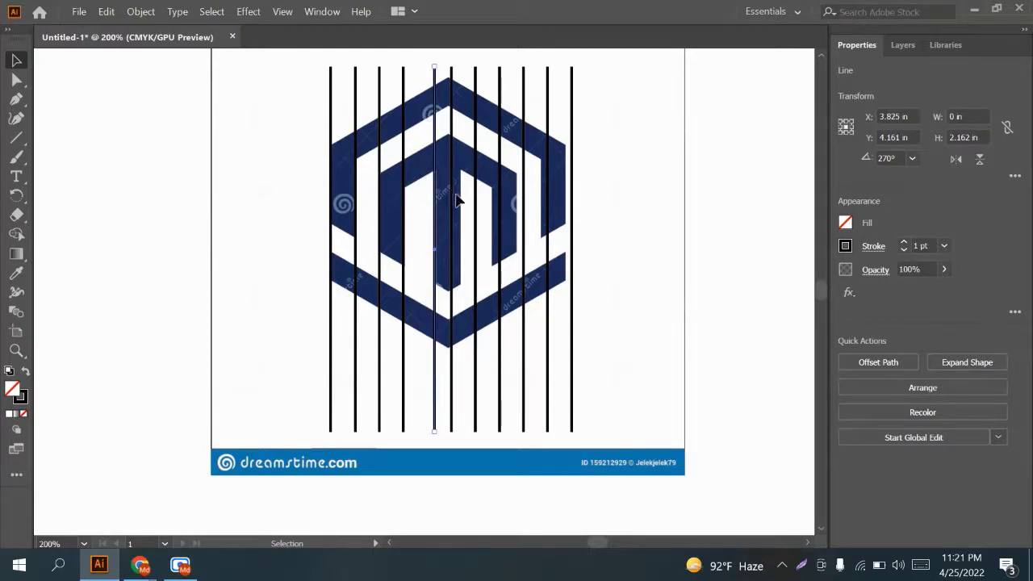
key(Right)
key(Right)
key(Right)
key(Right)
key(Right)
key(Right)
key(Right)
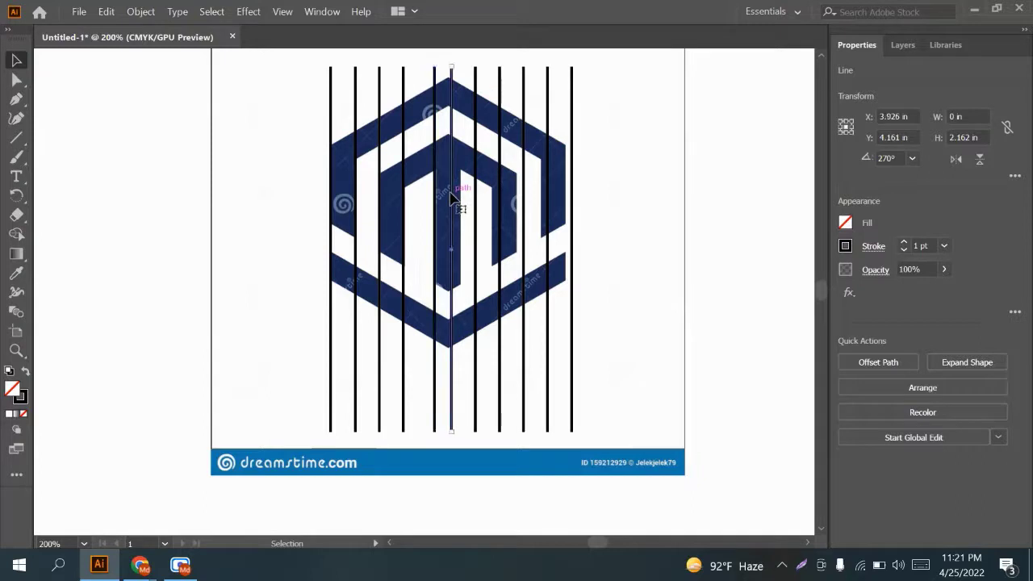
key(Right)
key(Right)
key(Right)
key(Right)
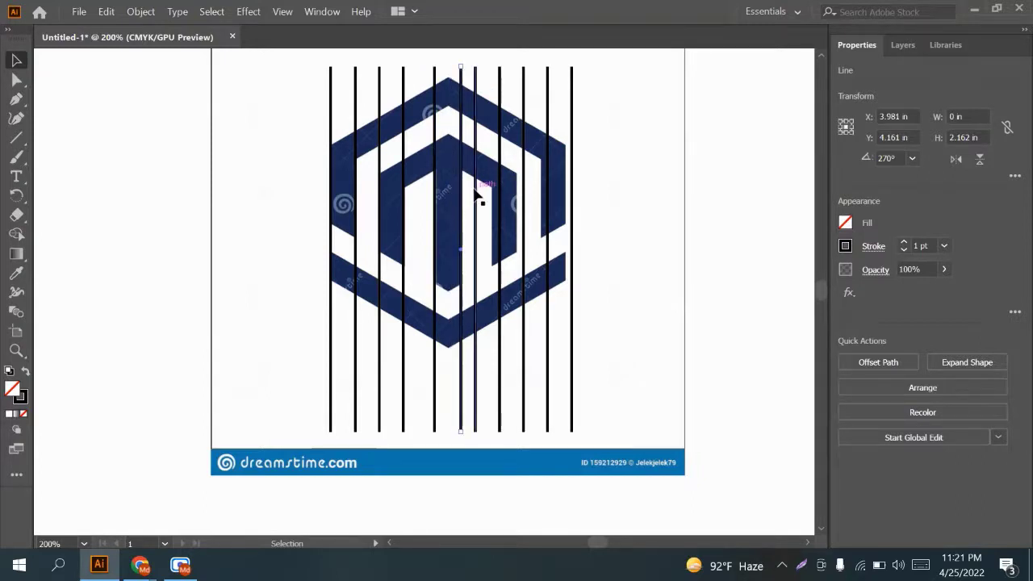
Nudge the seventh vertical line right onto the inner edge of the M's right leg and delete the spare line beside it
click(476, 194)
key(Right)
key(Right)
key(Right)
key(Right)
key(Right)
key(Right)
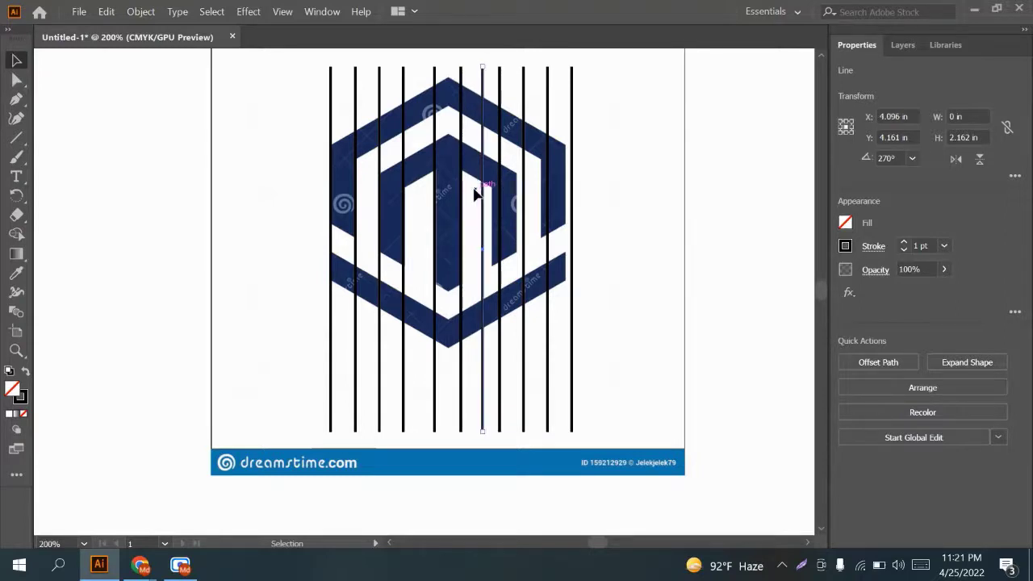
key(Right)
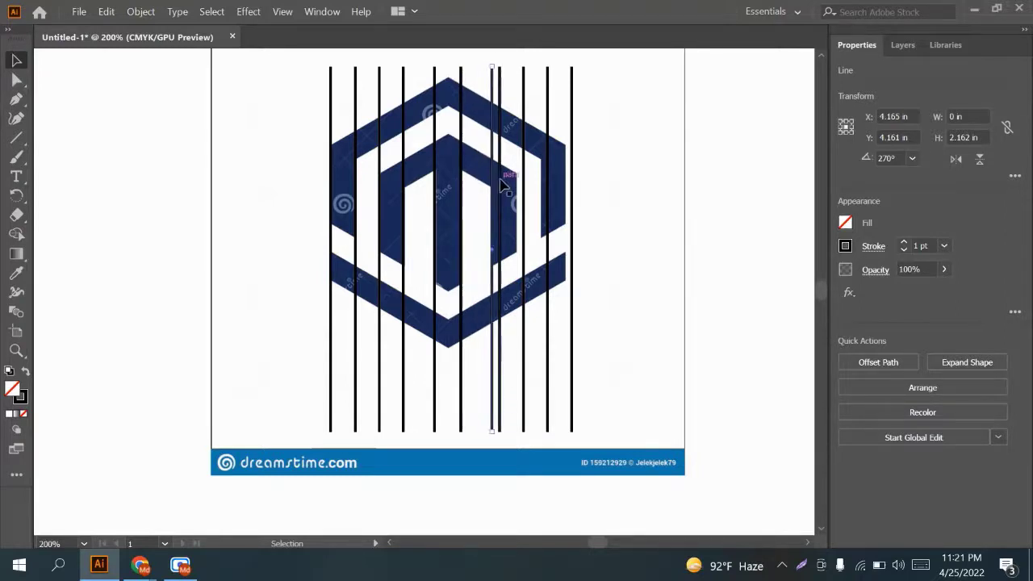
click(501, 206)
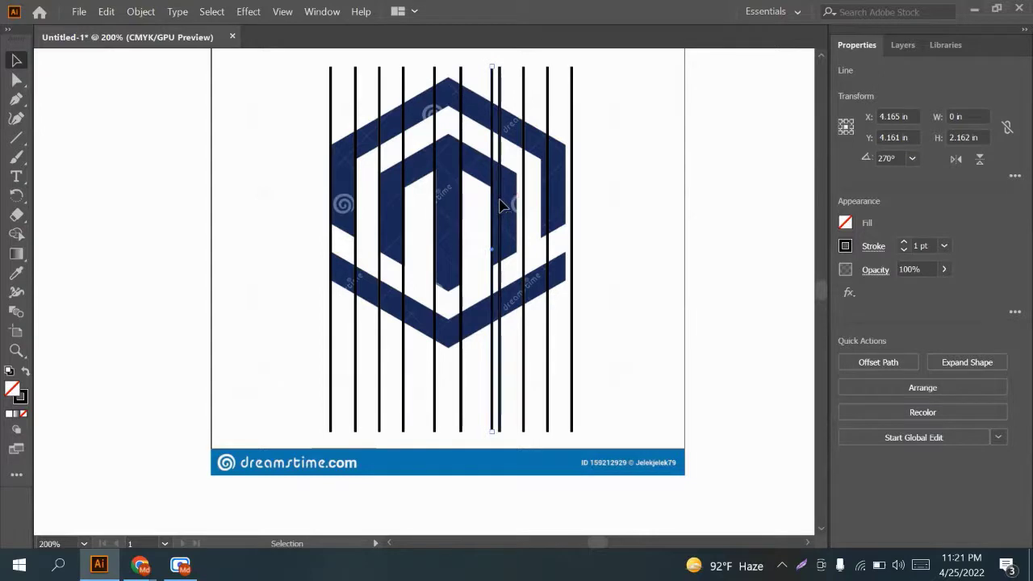
key(Delete)
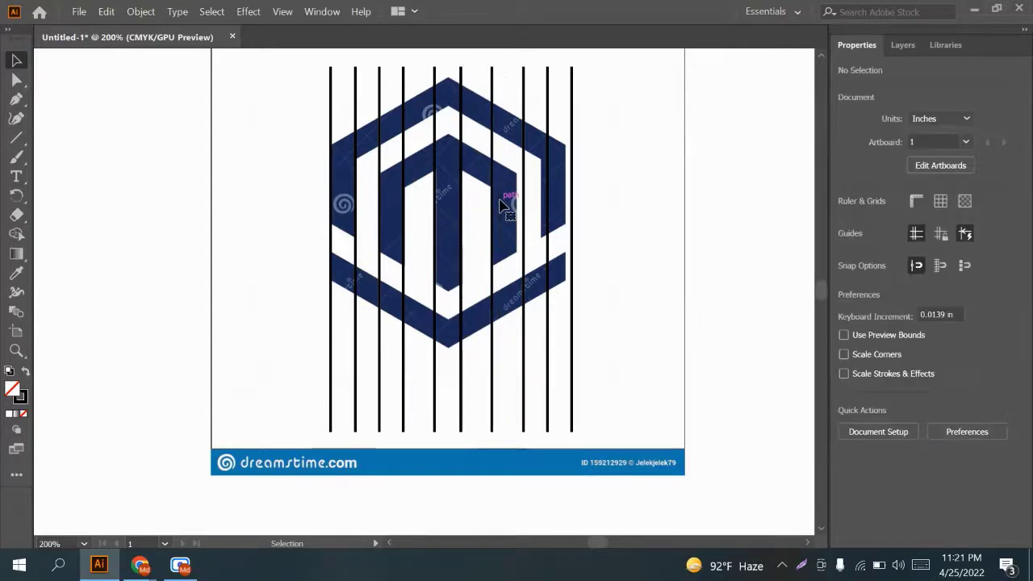
Nudge the next vertical line three increments left onto the outer edge of the M's right leg
click(524, 209)
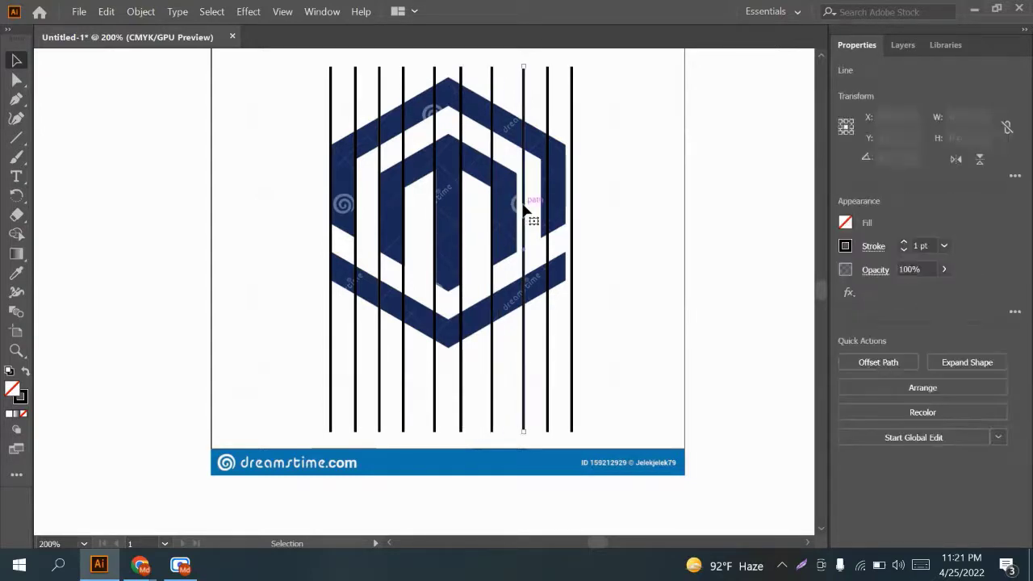
key(Left)
key(Left)
key(Left)
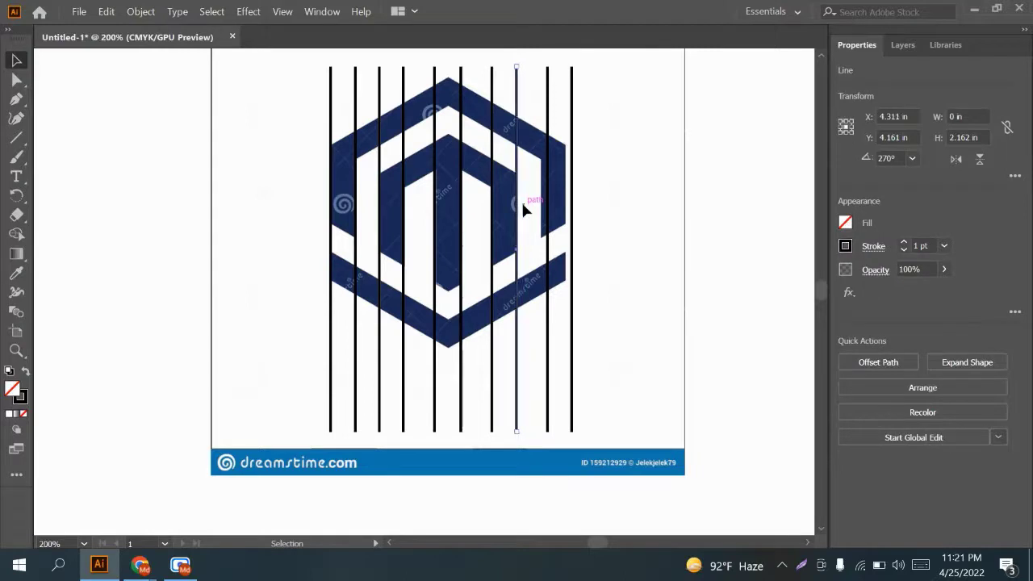
Nudge the last two vertical lines left onto the inner and outer edges of the hexagon's right bar
click(548, 202)
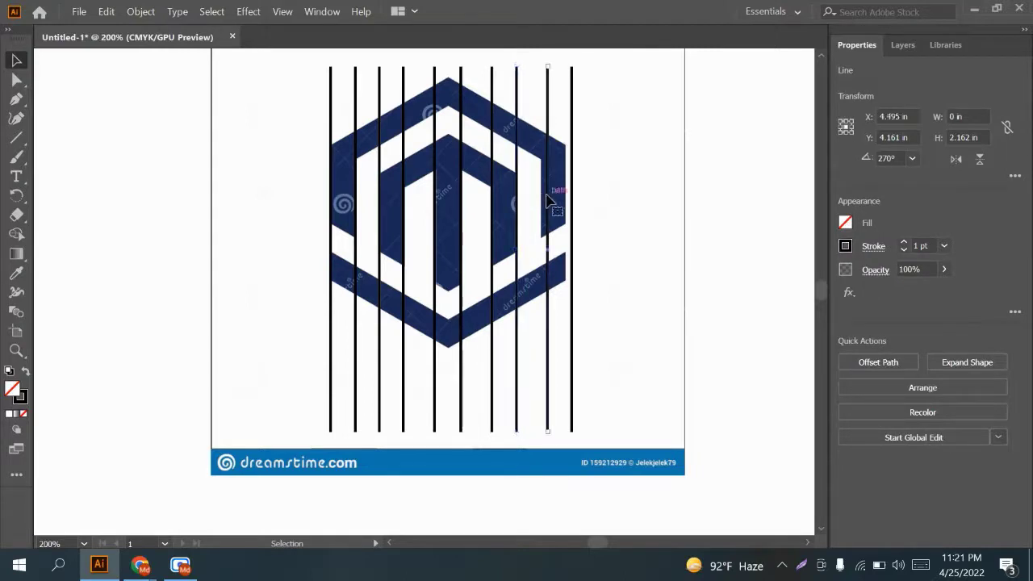
key(Left)
key(Left)
key(Left)
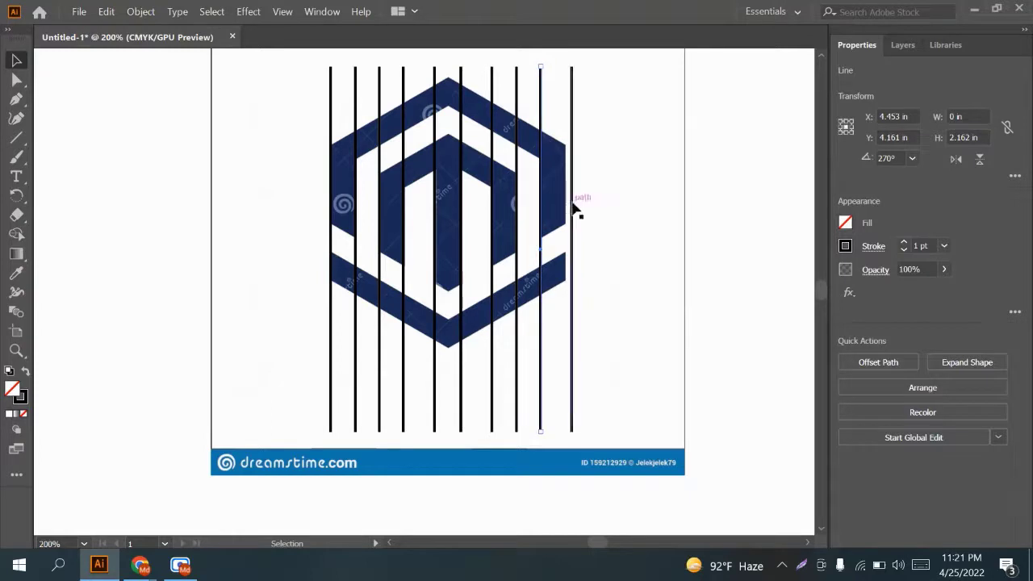
click(572, 208)
key(Left)
key(Left)
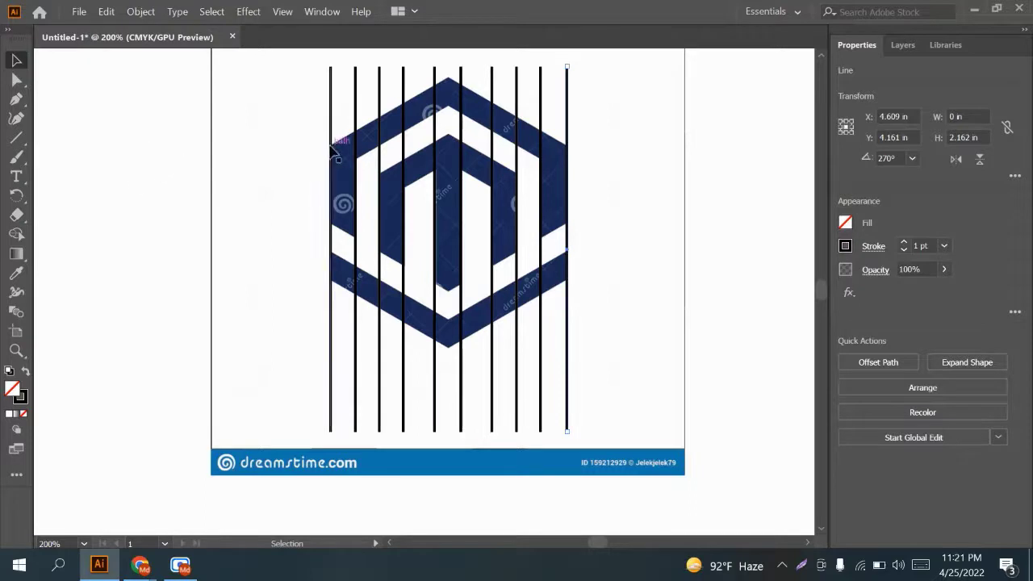
Draw an upright, pointed-top hexagon about 1.17 in wide and 1.35 in high beside the reference image with the Polygon tool
click(16, 137)
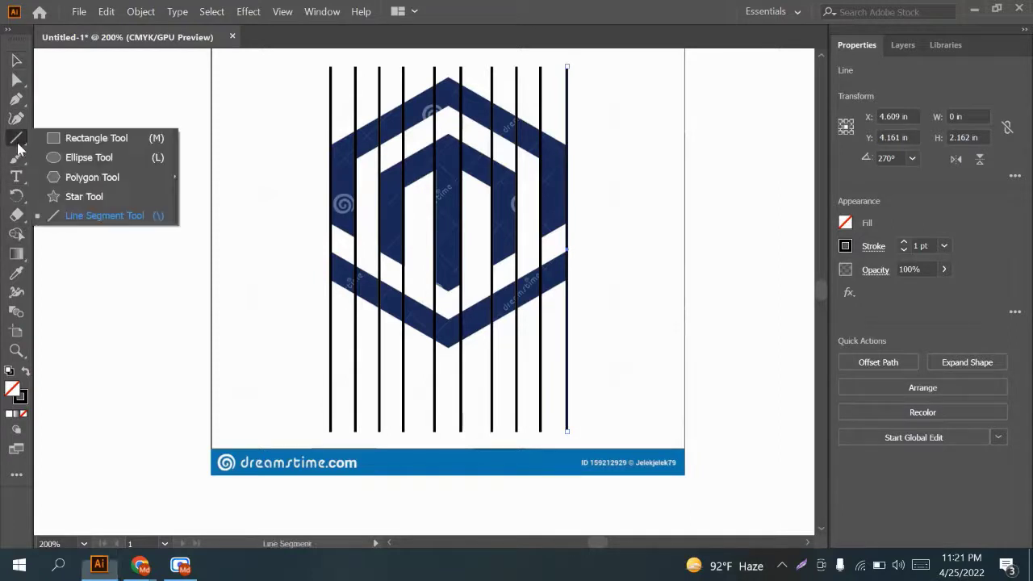
click(99, 173)
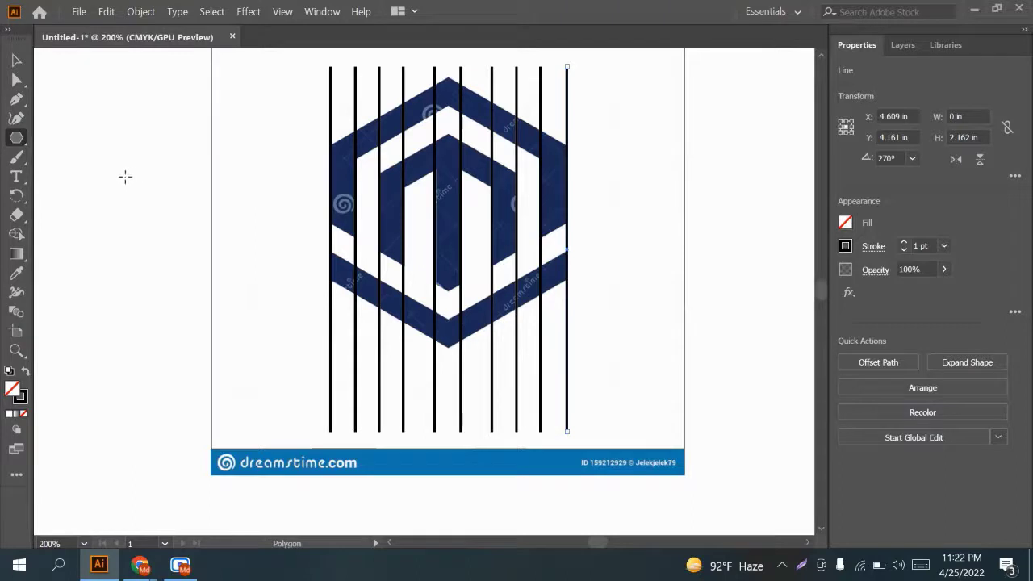
drag(113, 175, 129, 232)
click(138, 227)
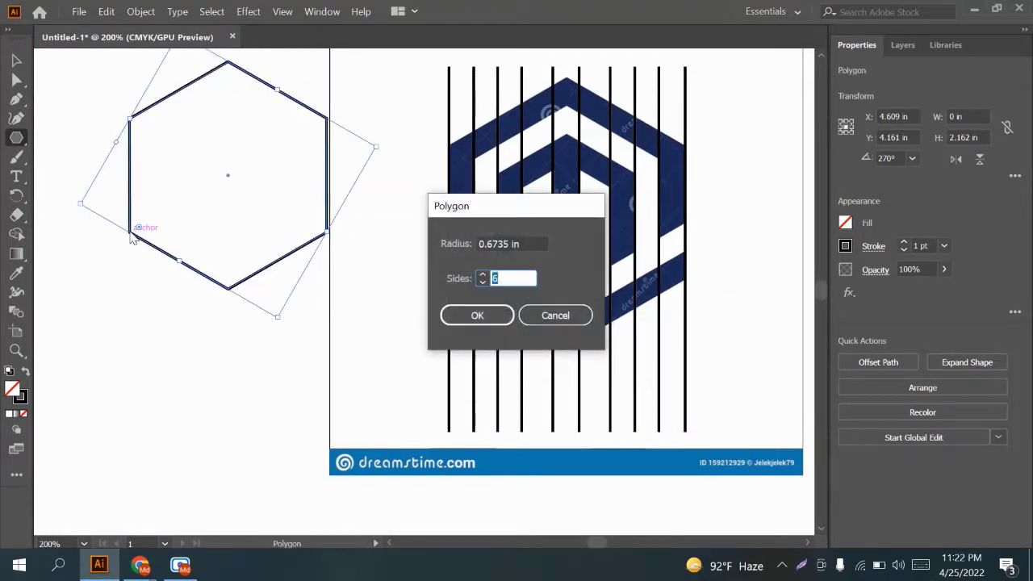
click(545, 316)
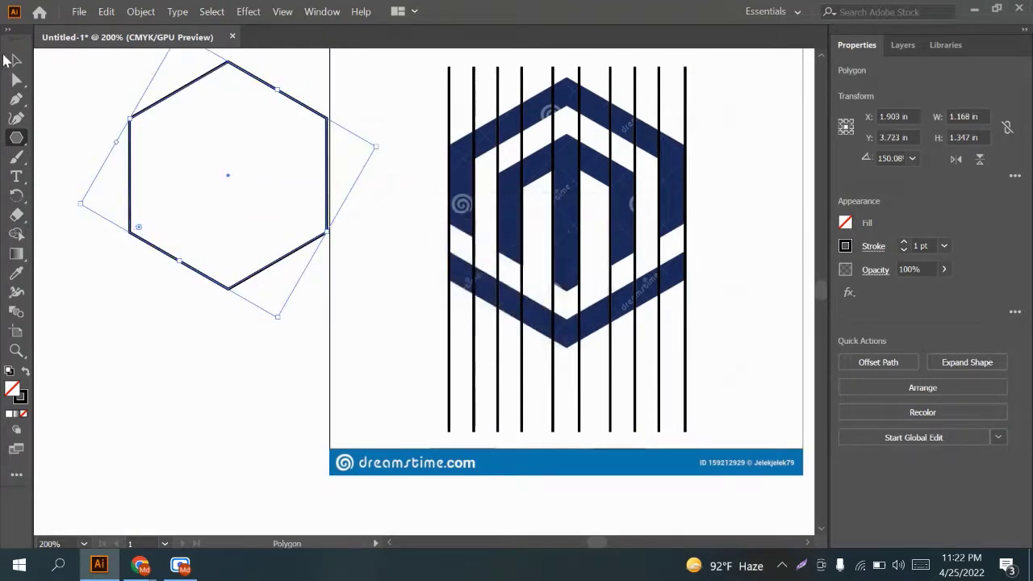
Move the hexagon slightly down and left, clear of the reference image, and deselect it
click(11, 59)
click(116, 133)
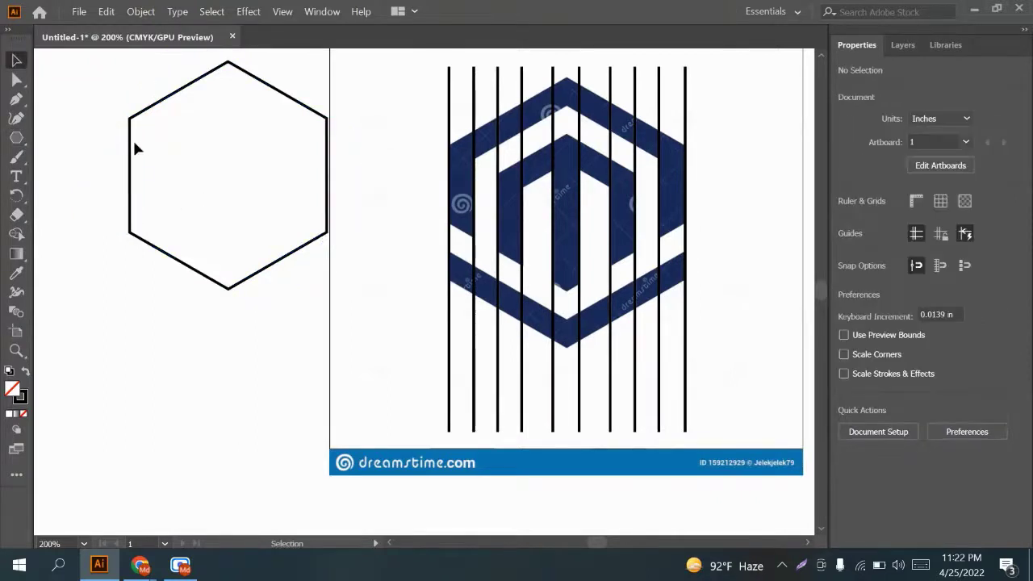
drag(129, 145, 115, 196)
click(94, 154)
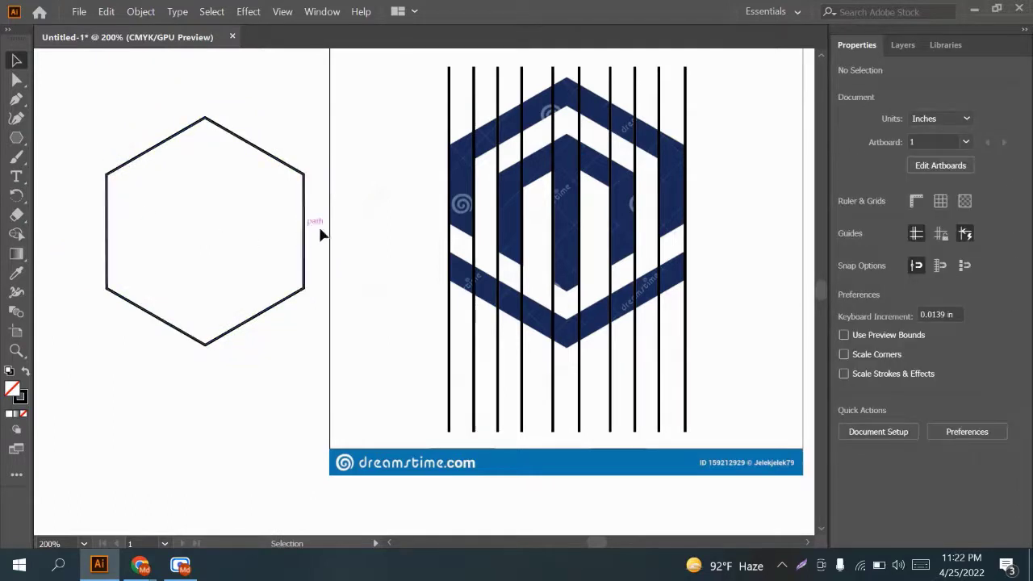
Move the hexagon over the logo so its top vertex lies on the fourth vertical line
key(space)
drag(435, 235, 396, 241)
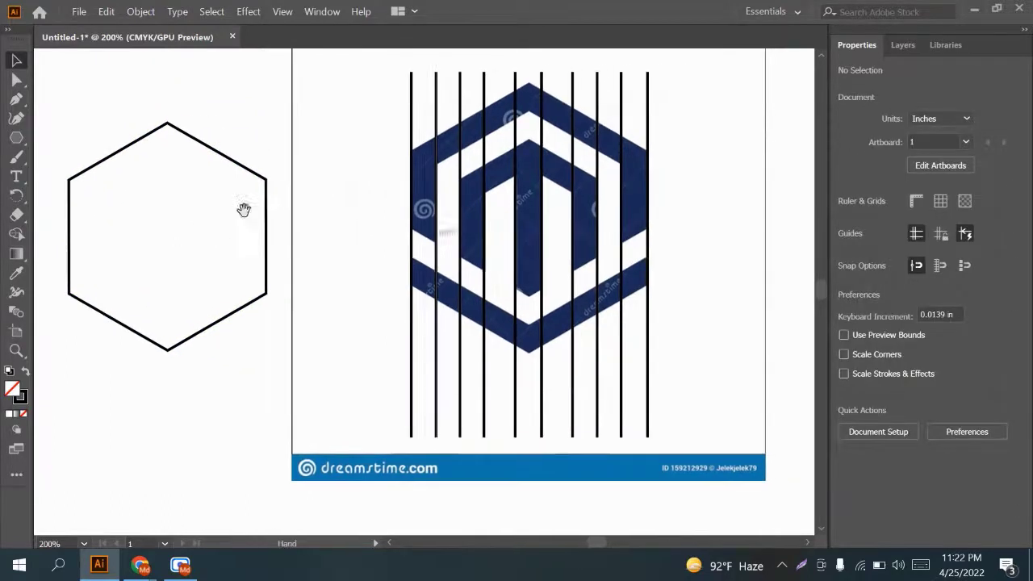
drag(150, 135, 404, 160)
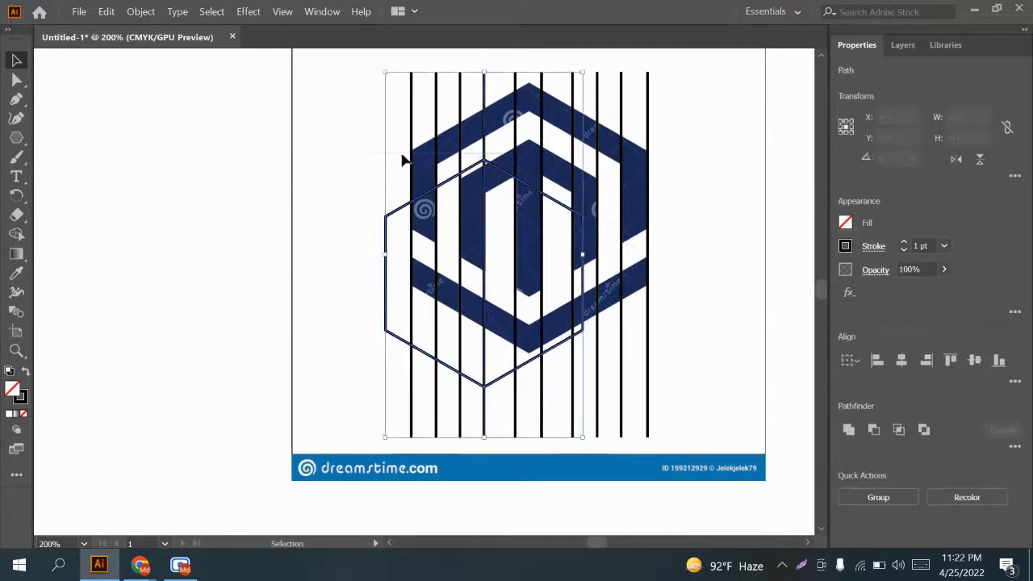
drag(320, 147, 291, 144)
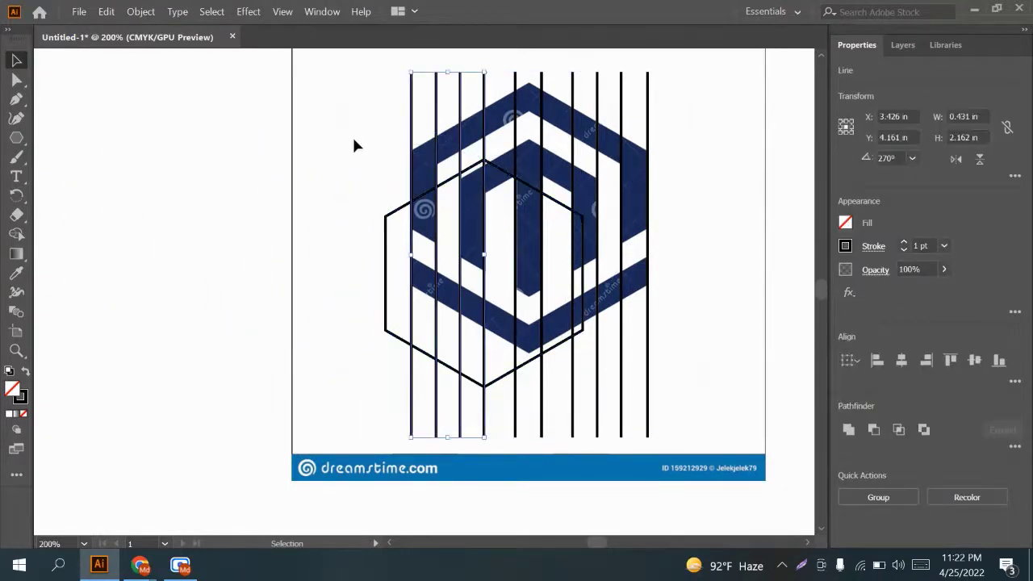
click(450, 156)
double_click(478, 164)
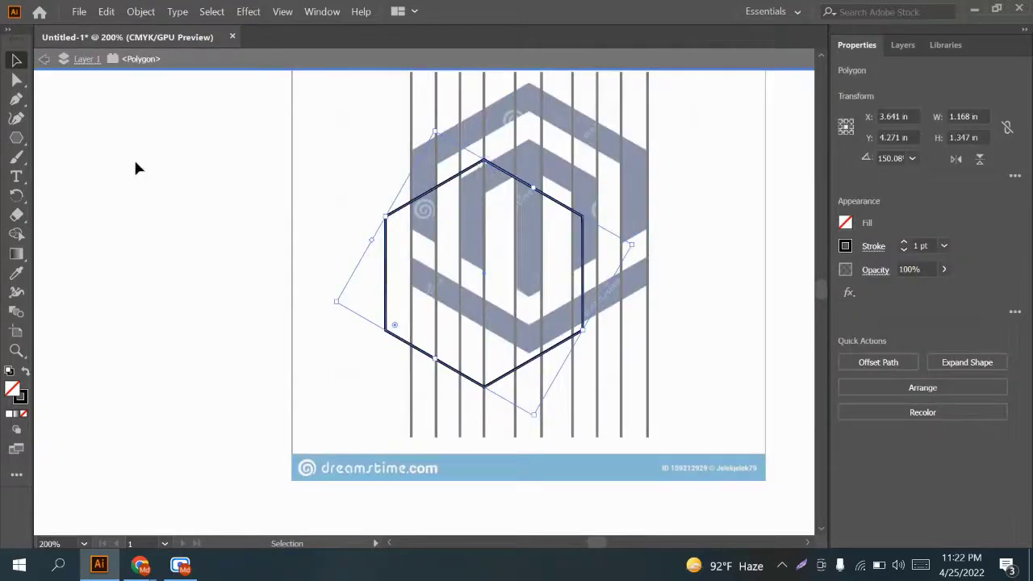
click(206, 71)
double_click(204, 70)
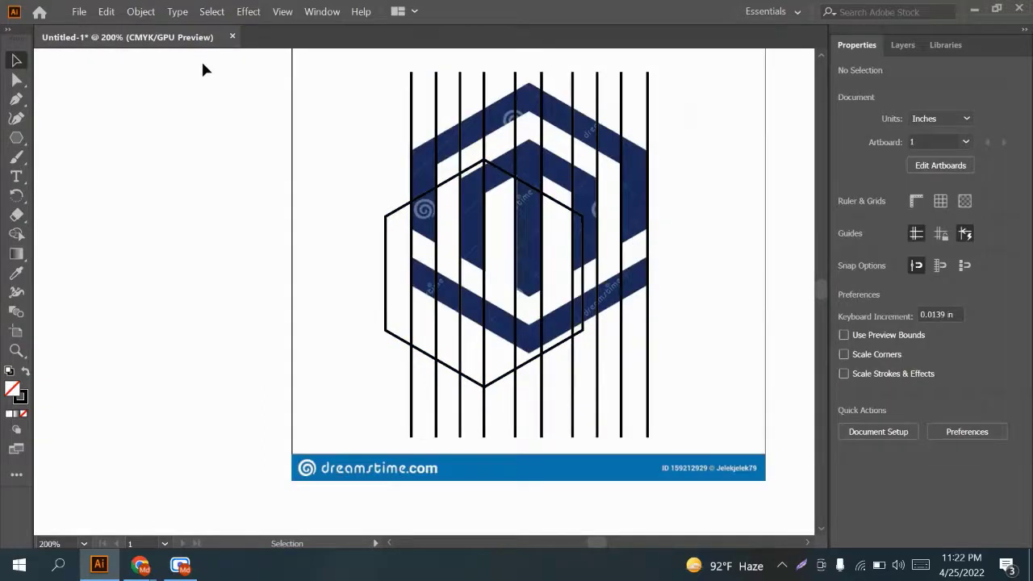
Move the hexagon up and right so its left side lies on the first vertical construction line
drag(387, 232, 416, 213)
double_click(417, 212)
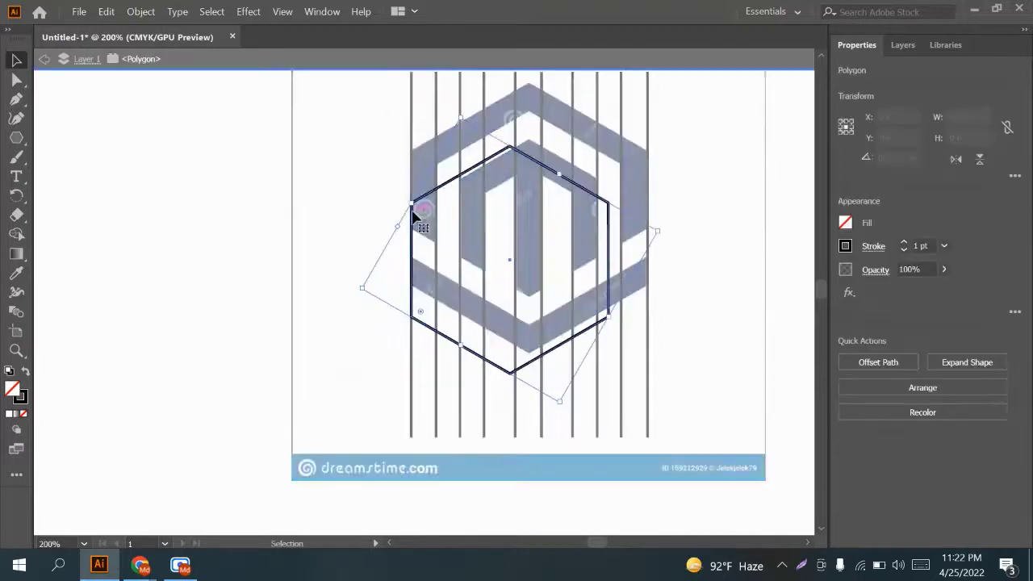
click(703, 77)
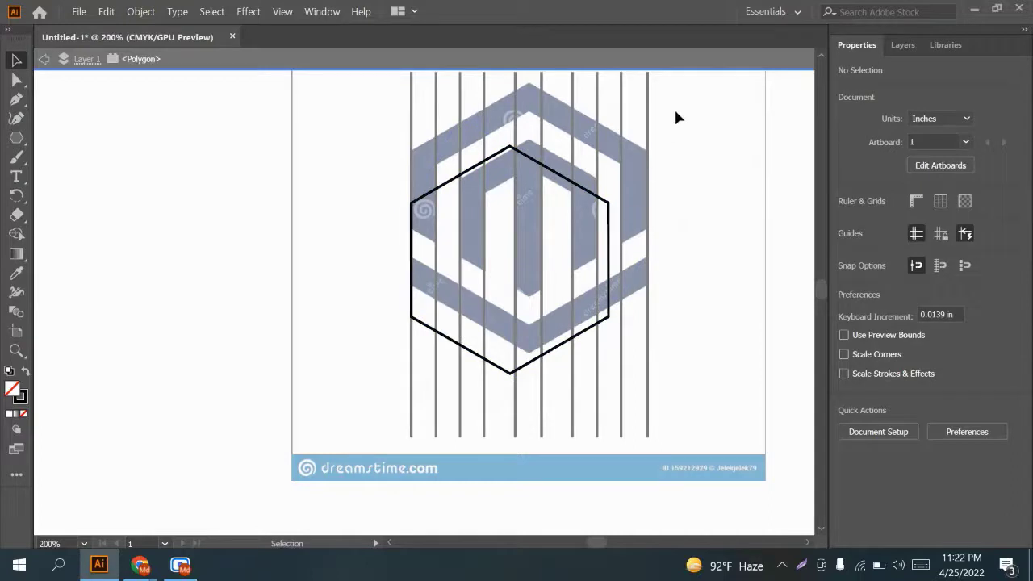
double_click(683, 75)
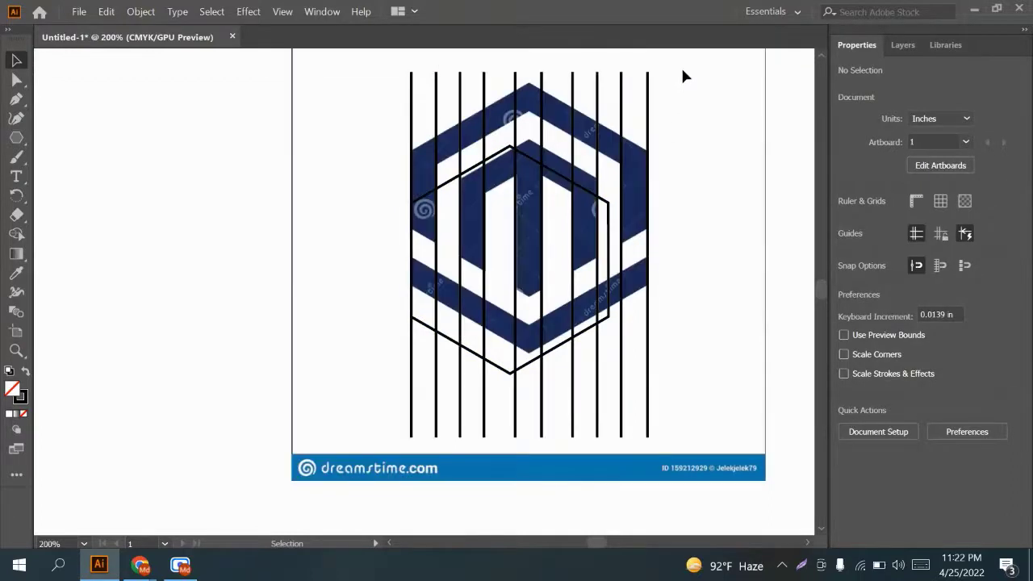
Enlarge the hexagon proportionally to about 1.41 in wide and 1.62 in high, with its right side on the last vertical line
click(608, 218)
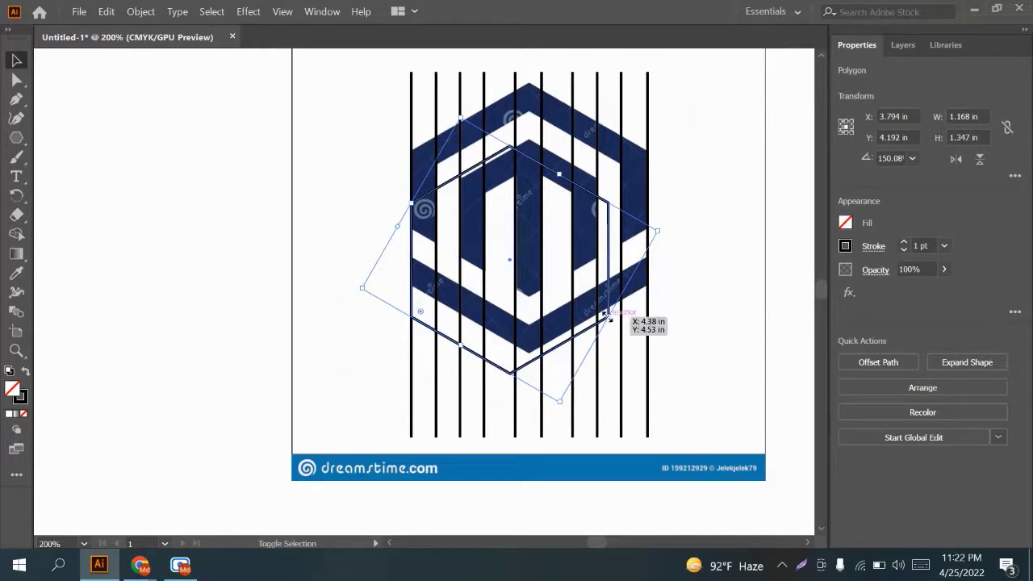
drag(607, 318, 655, 328)
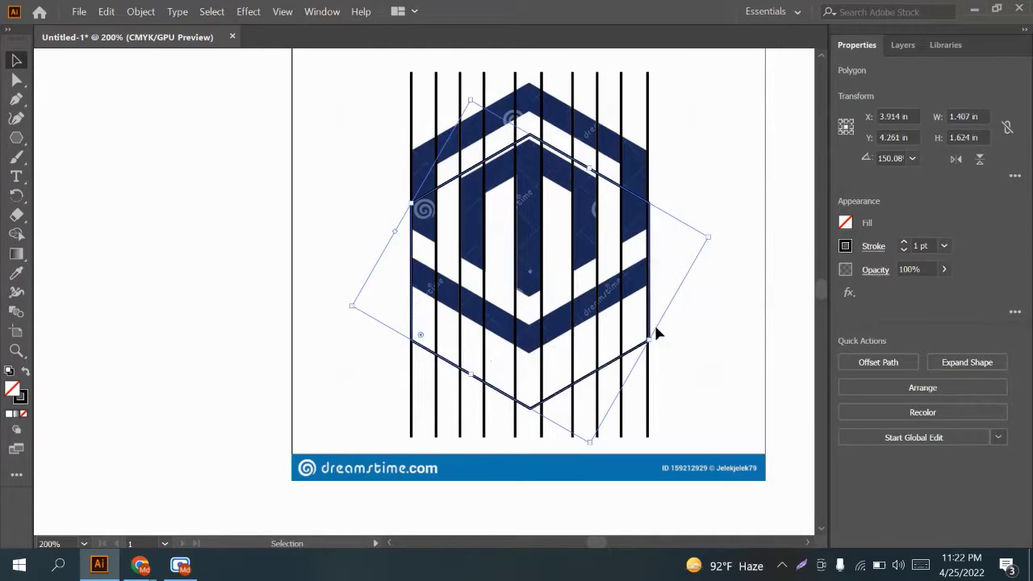
click(713, 151)
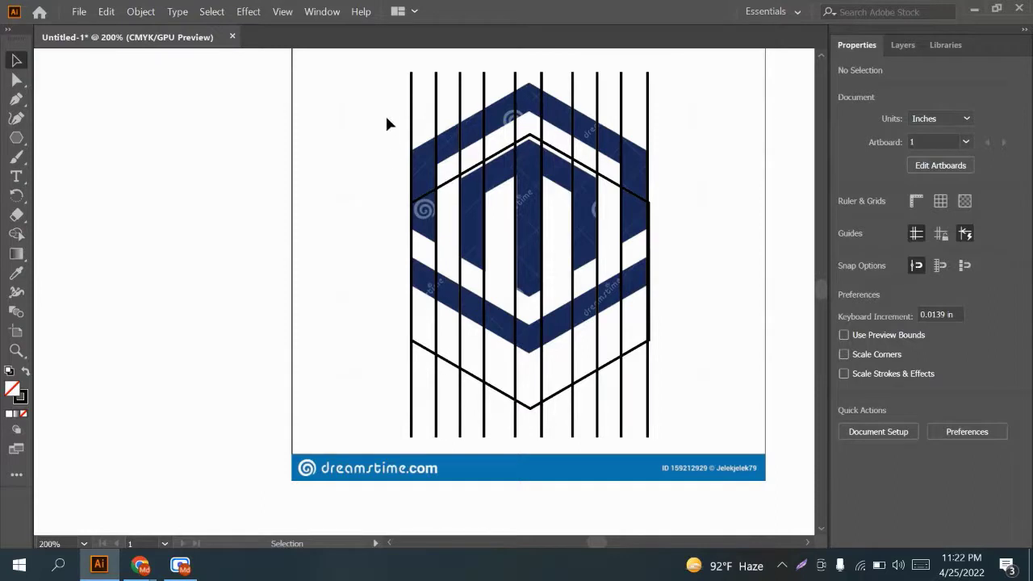
Align the hexagon and all the vertical construction lines to their common vertical center
drag(388, 121, 675, 298)
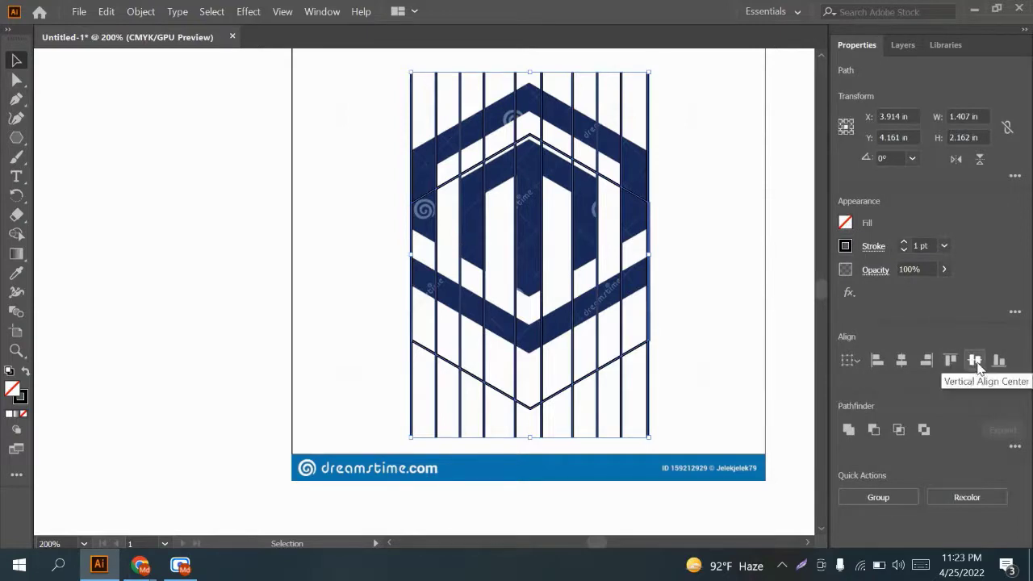
click(975, 361)
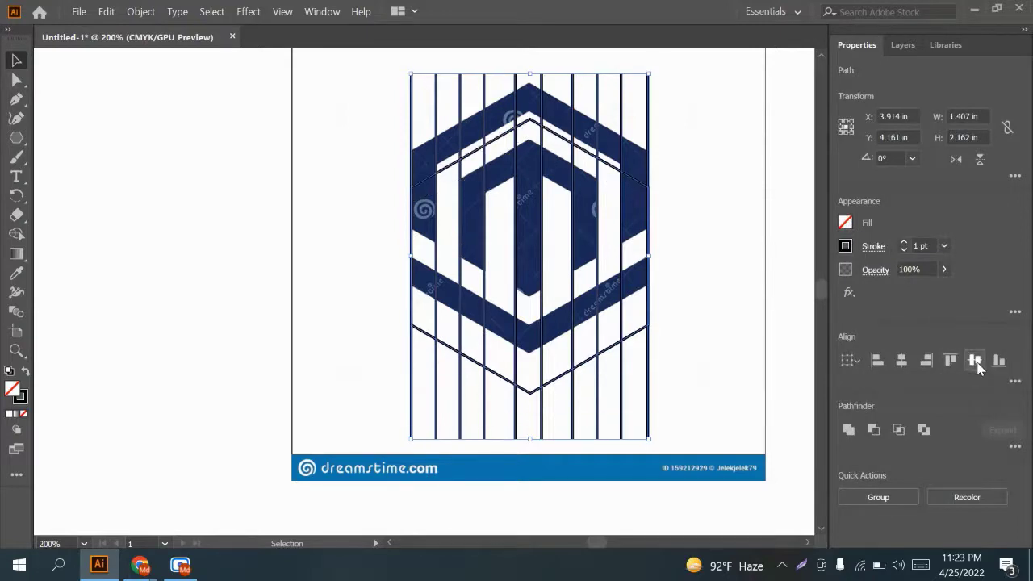
click(337, 223)
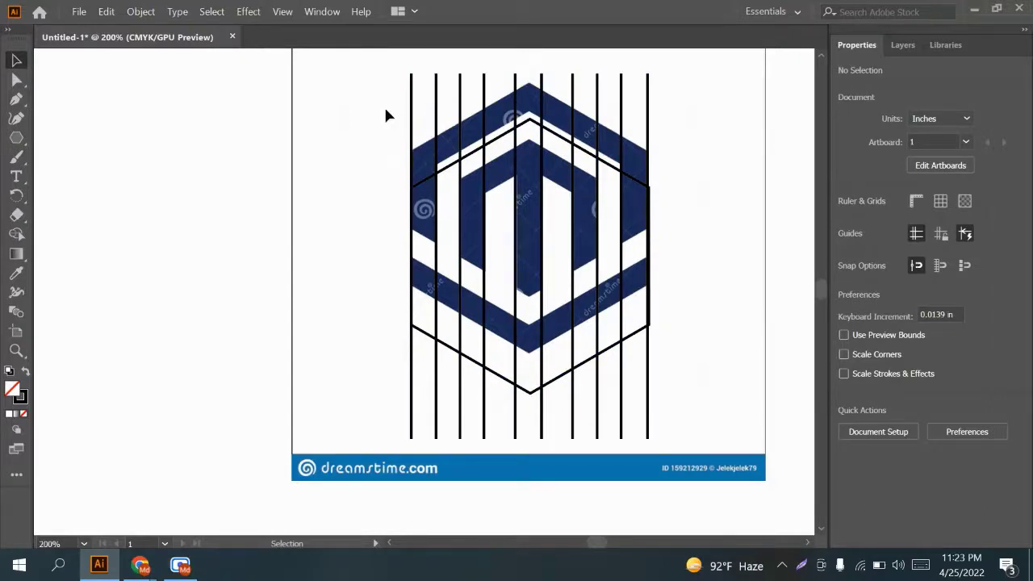
Make a reflected copy of all the vertical construction lines about a 60° axis, leaving the hexagon out
drag(394, 104, 667, 104)
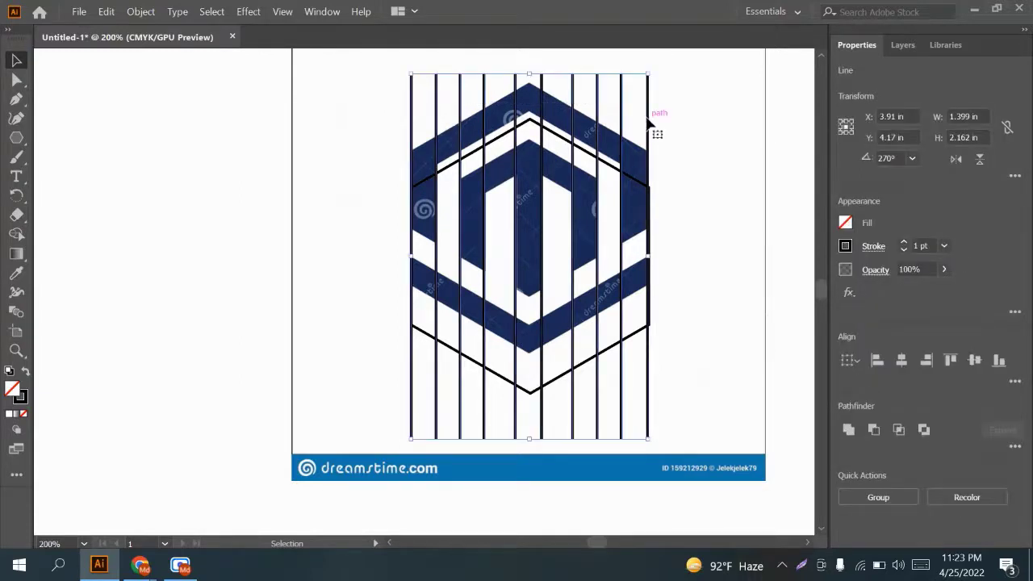
right_click(650, 124)
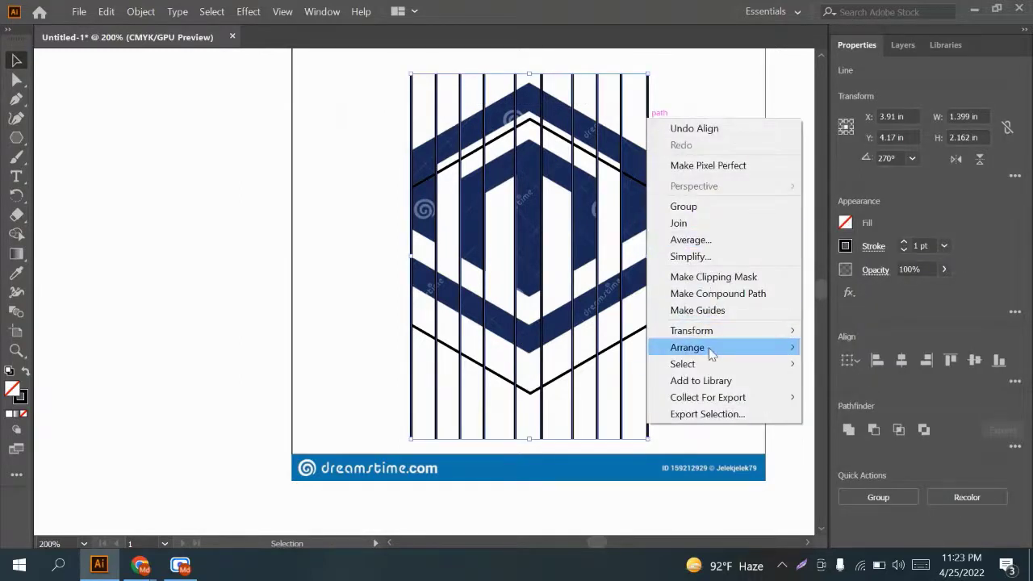
mouse_move(702, 349)
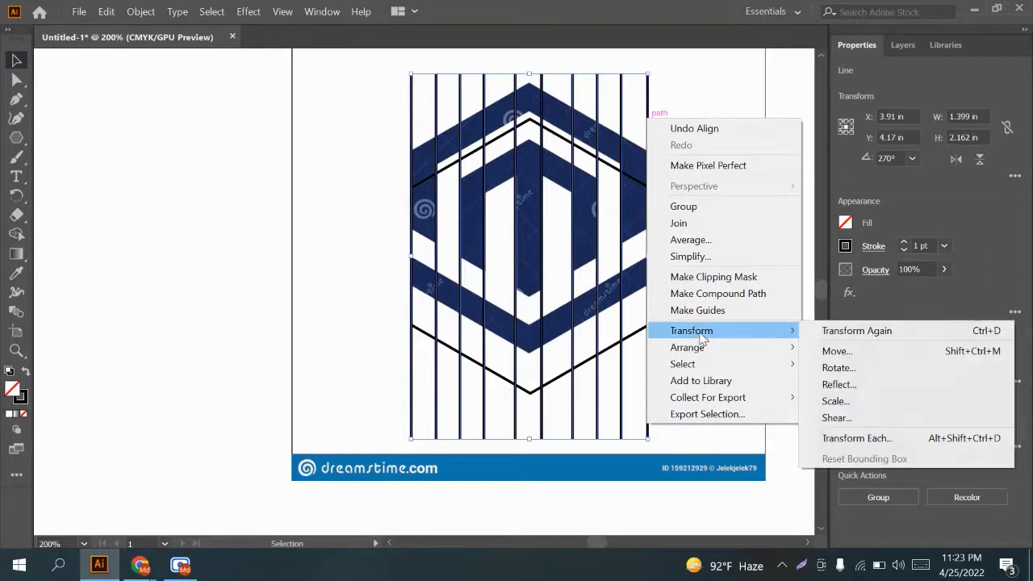
click(870, 384)
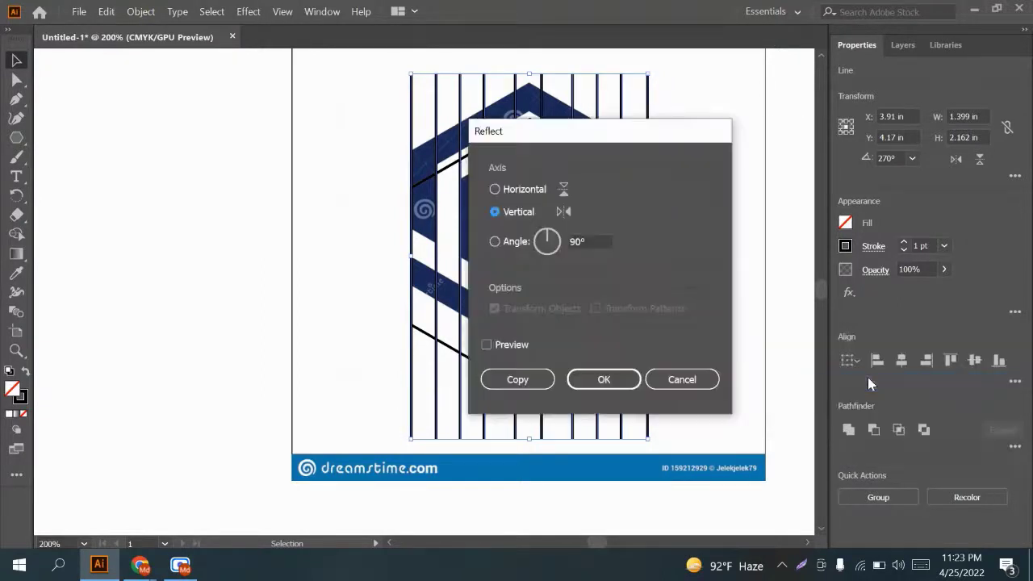
click(593, 241)
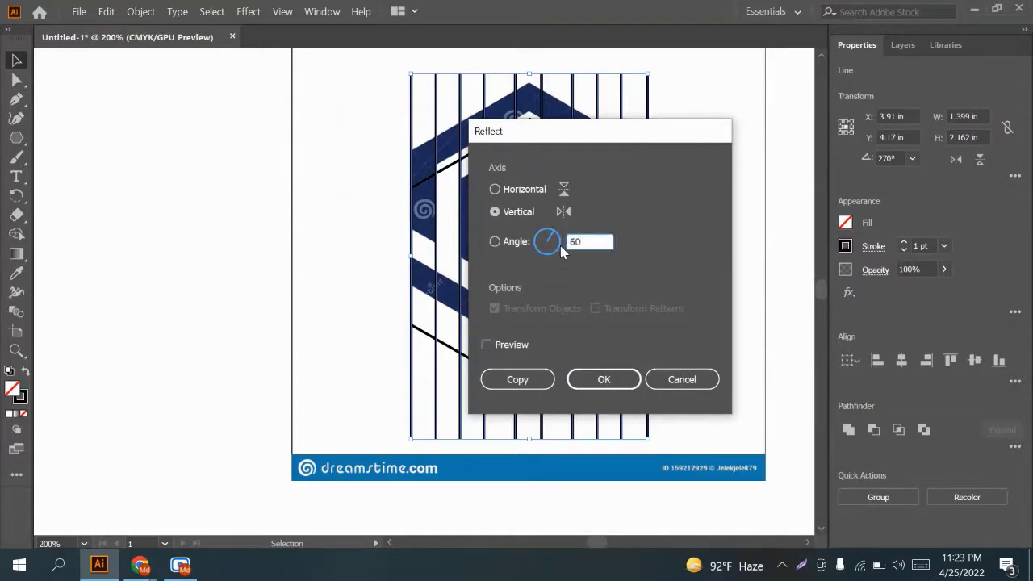
click(487, 345)
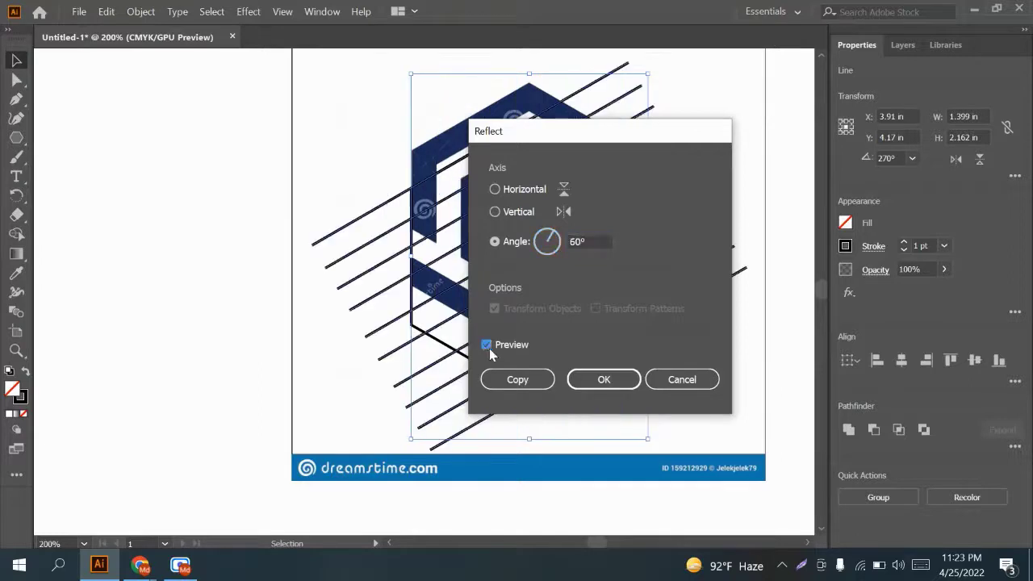
click(509, 379)
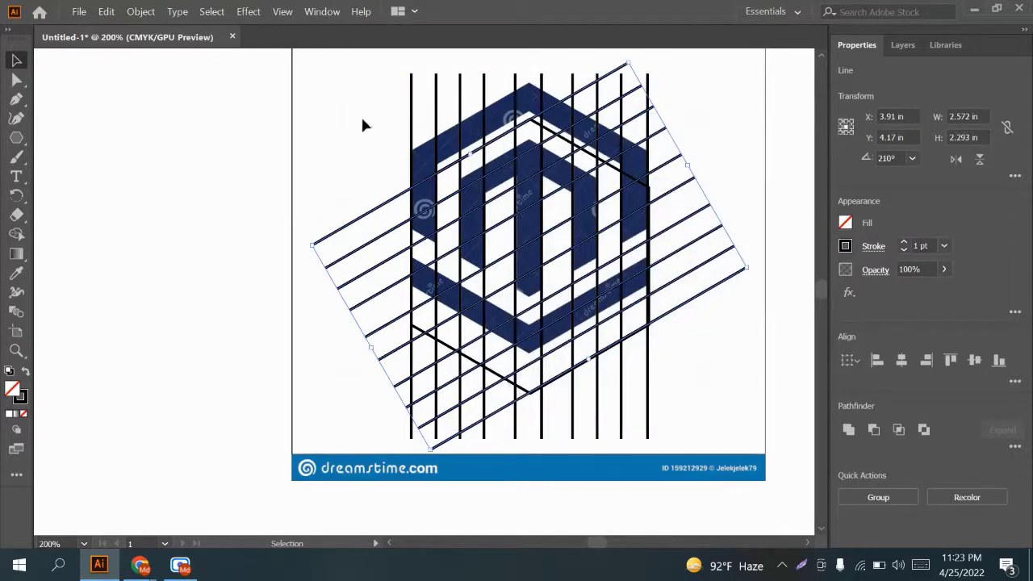
Make another reflected copy from the selected slanted lines, using the same 60° axis
right_click(432, 185)
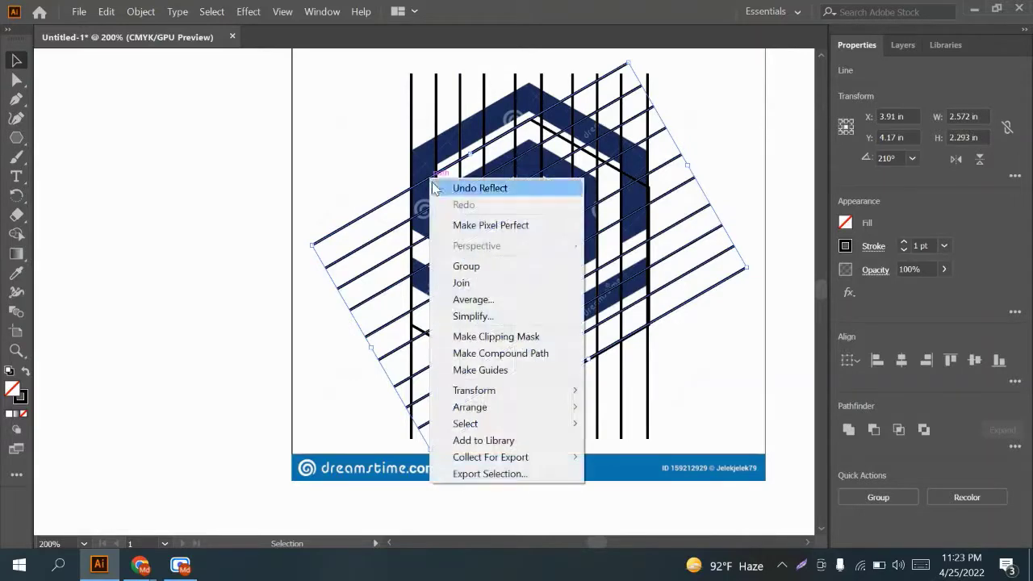
mouse_move(492, 393)
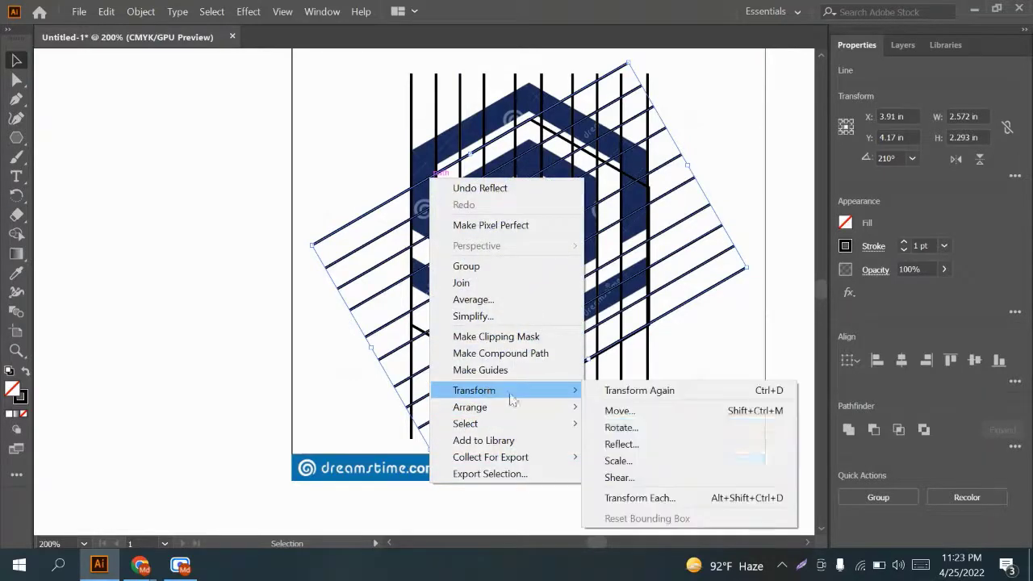
click(695, 450)
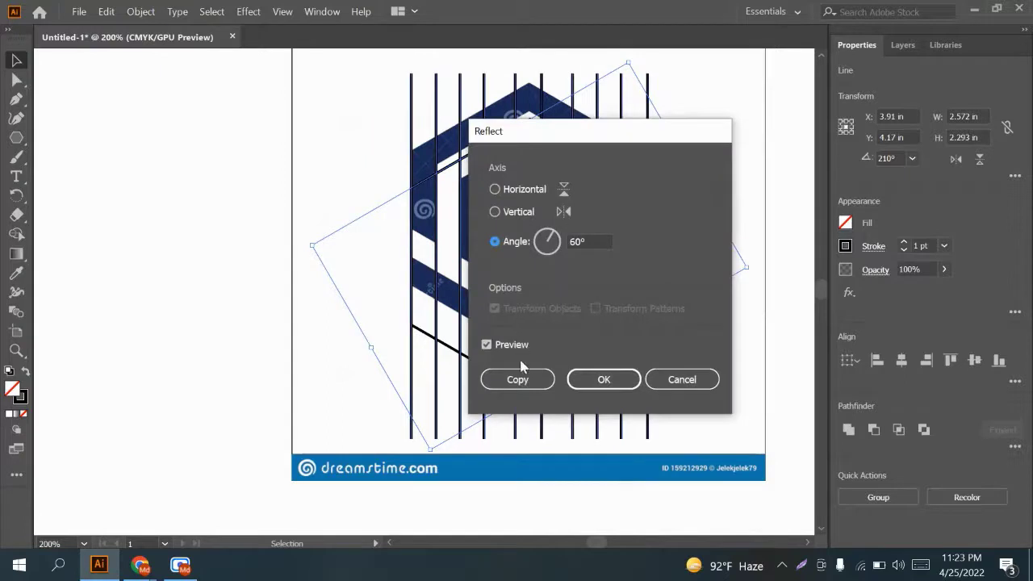
click(518, 380)
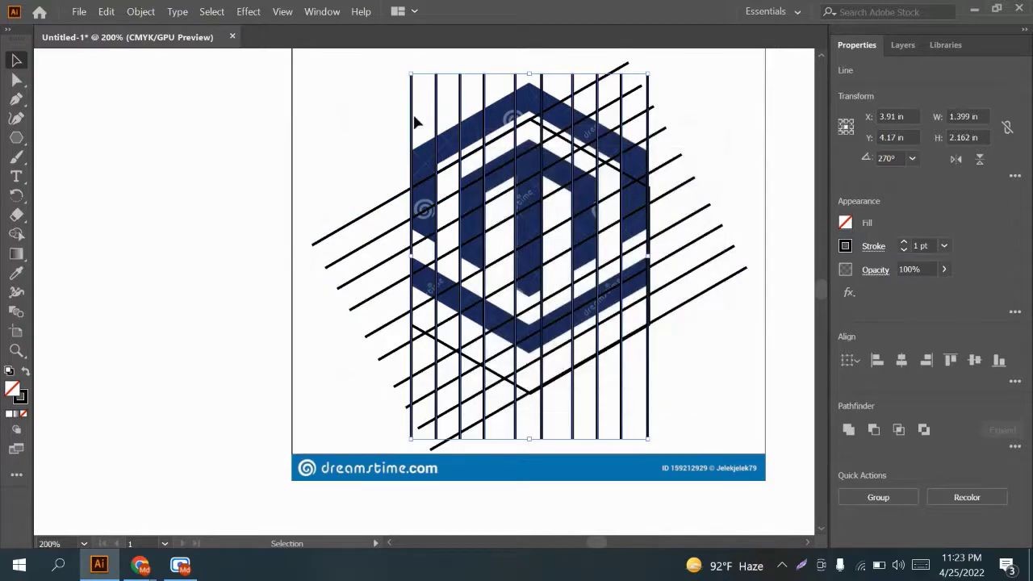
Try to reflect the vertical construction lines about a -60° axis without making a copy, and undo it
click(389, 93)
drag(398, 82, 576, 81)
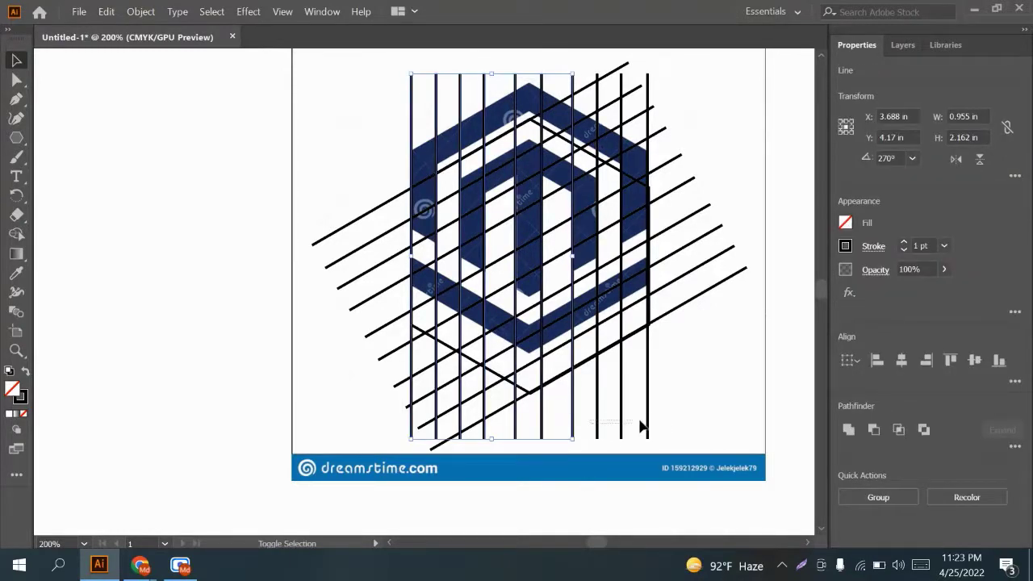
drag(641, 426, 660, 418)
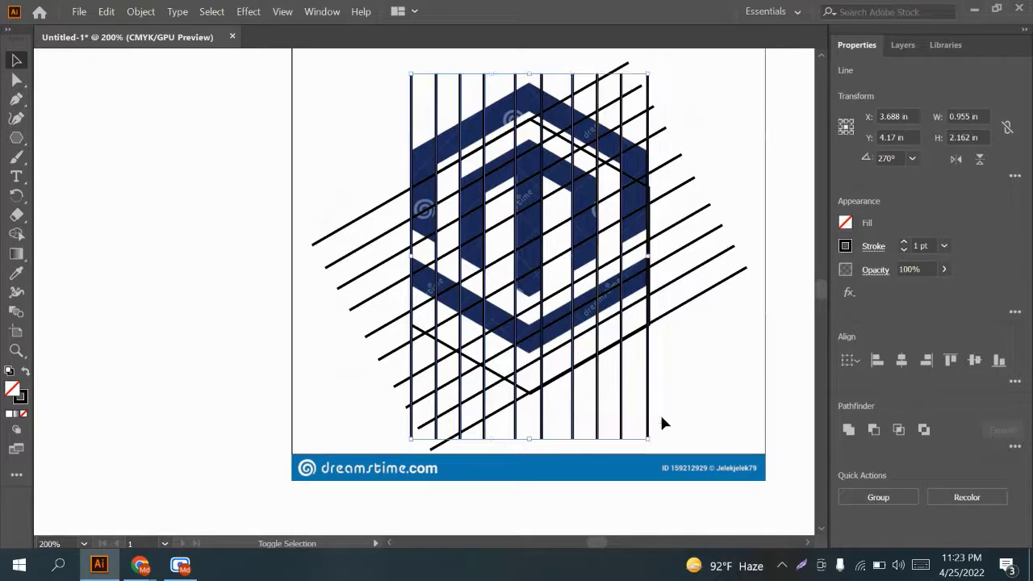
right_click(516, 81)
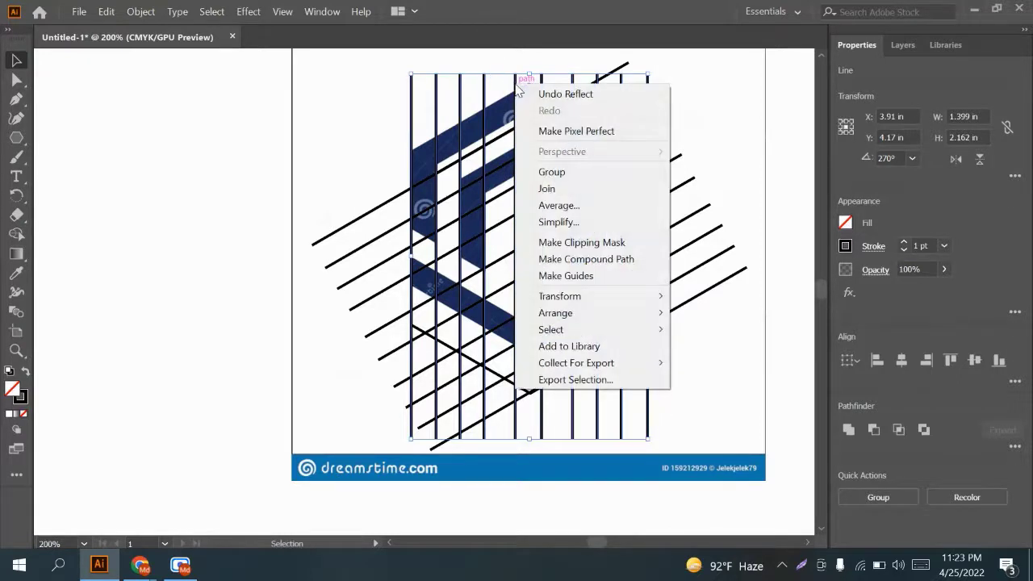
mouse_move(587, 304)
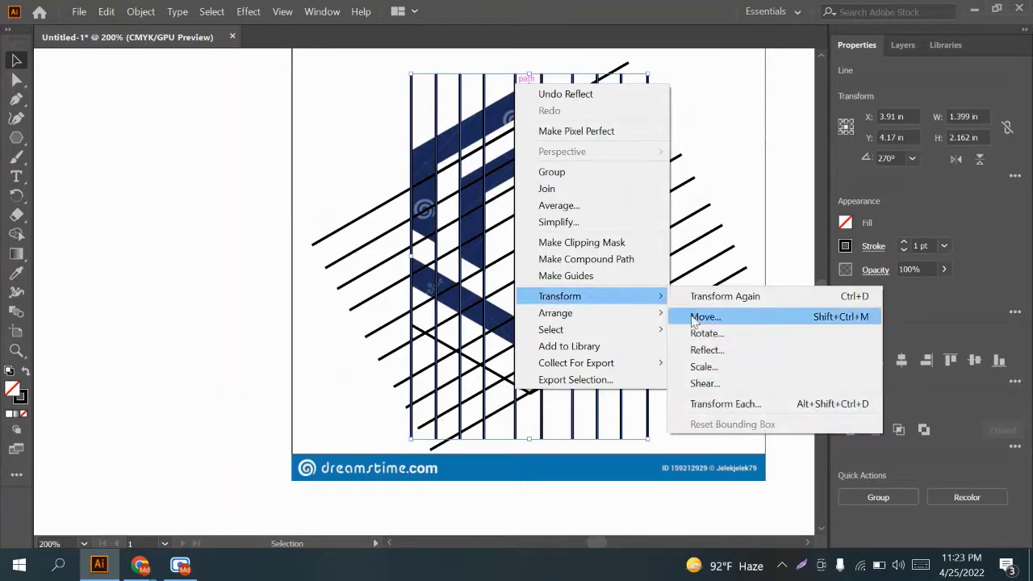
click(710, 350)
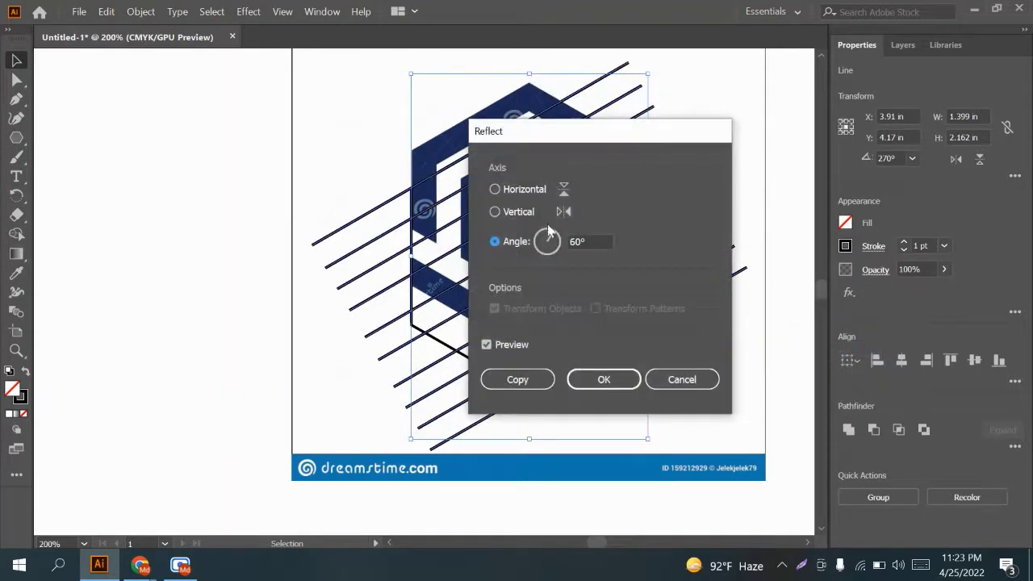
drag(589, 241, 555, 243)
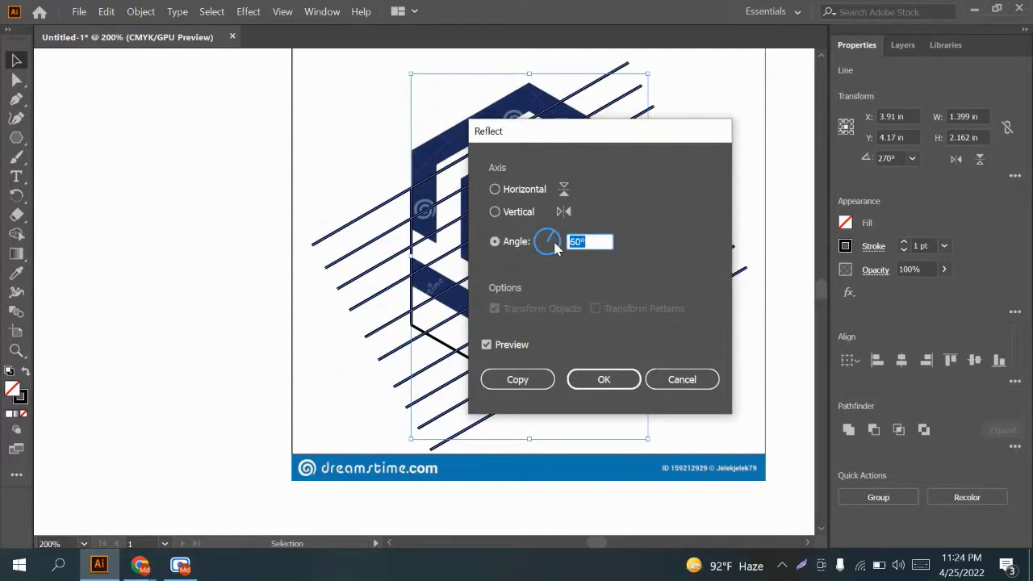
text(-60)
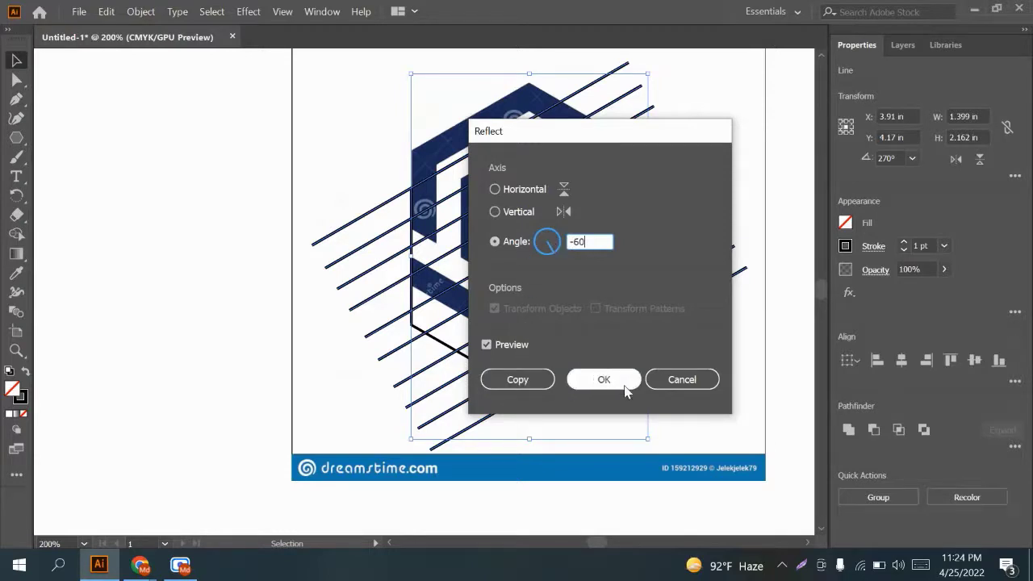
click(601, 379)
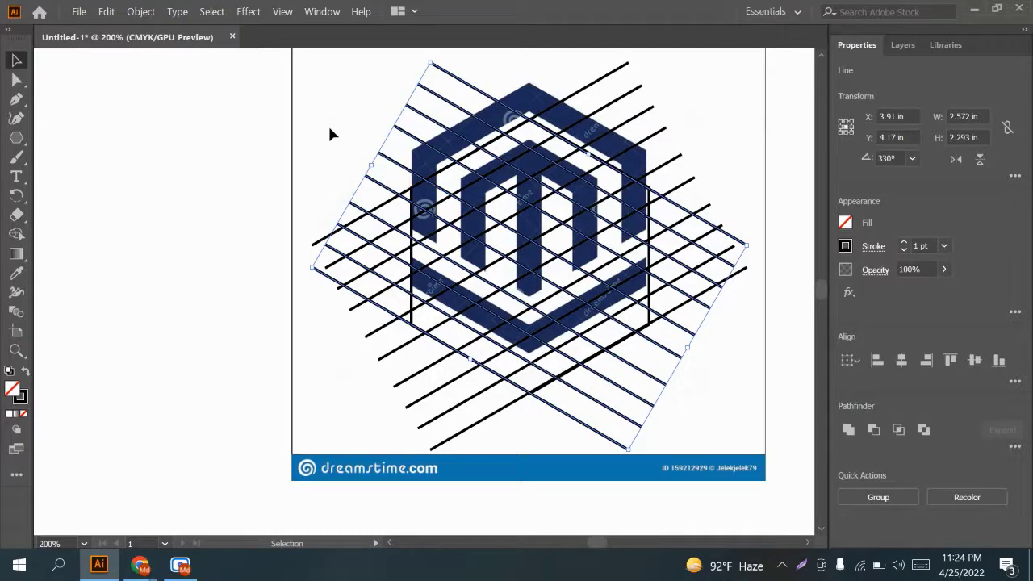
key(ctrl+z)
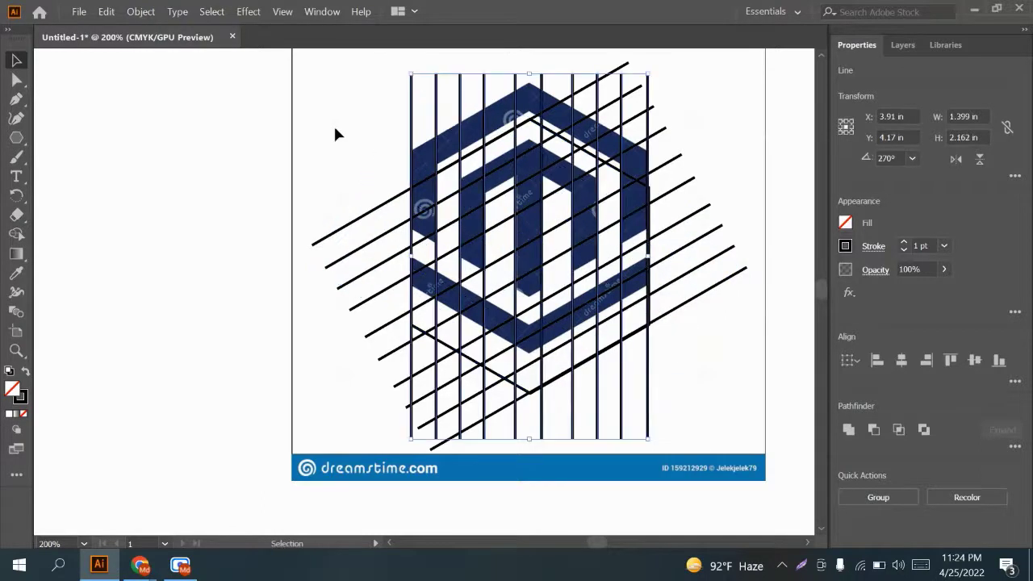
Make a reflected copy of the vertical construction lines about a -60° axis and deselect everything
right_click(412, 108)
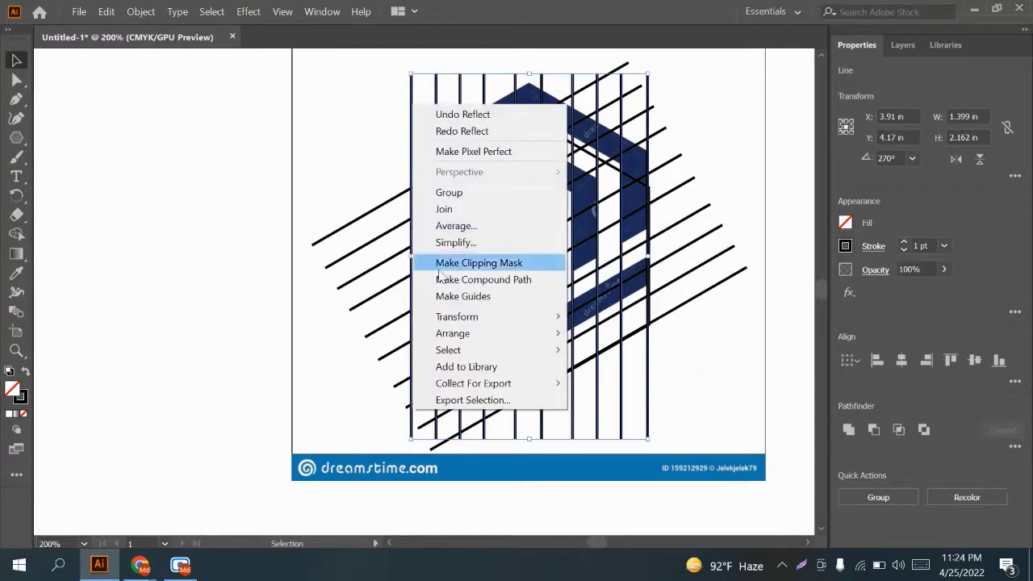
mouse_move(486, 326)
mouse_move(533, 317)
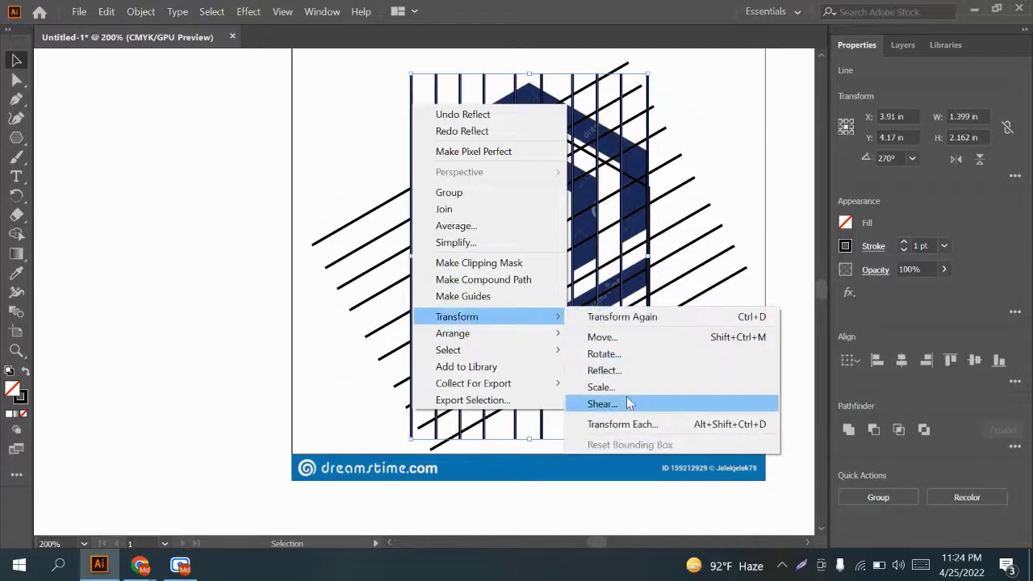
click(629, 373)
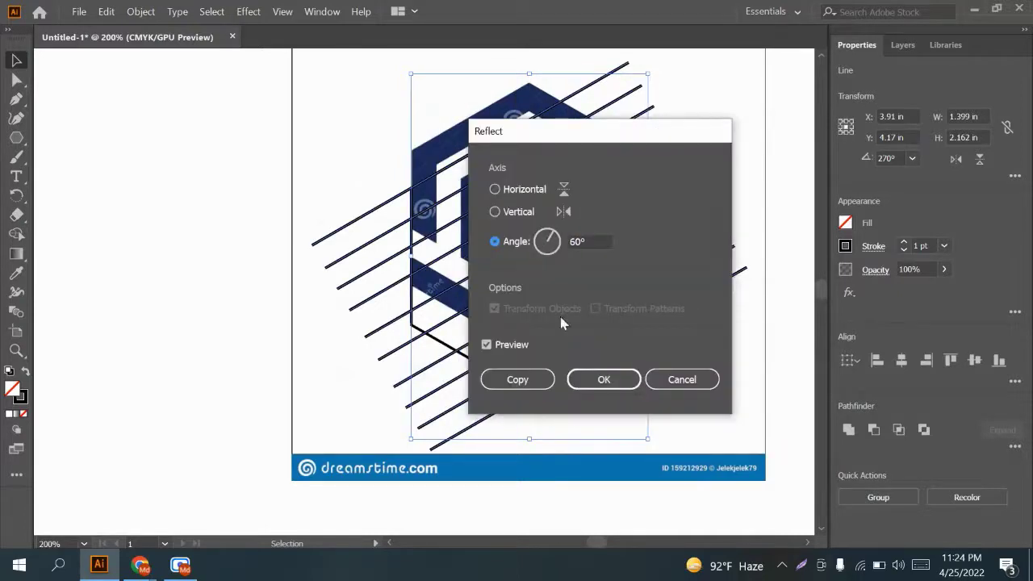
double_click(576, 243)
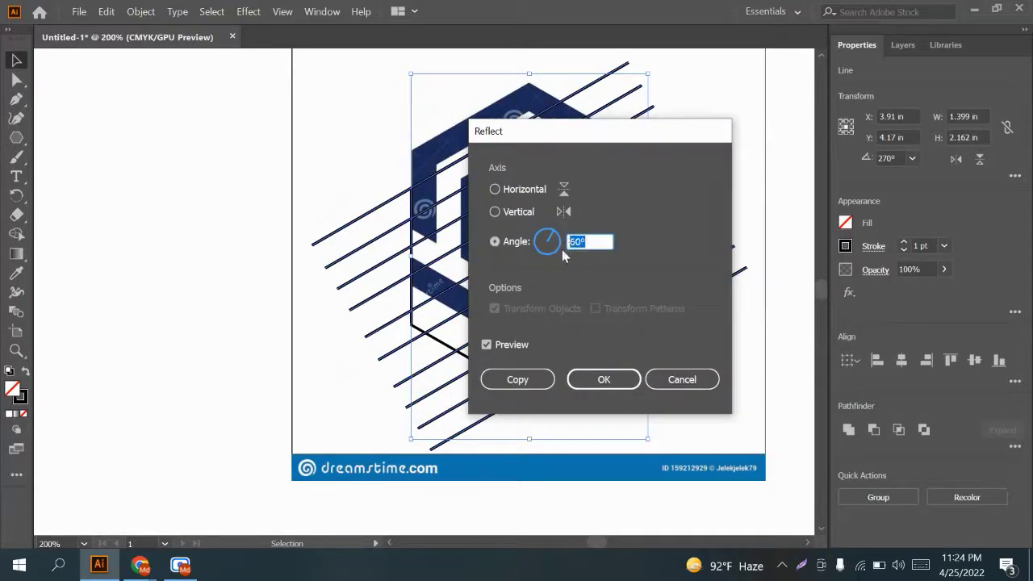
text(-)
click(519, 379)
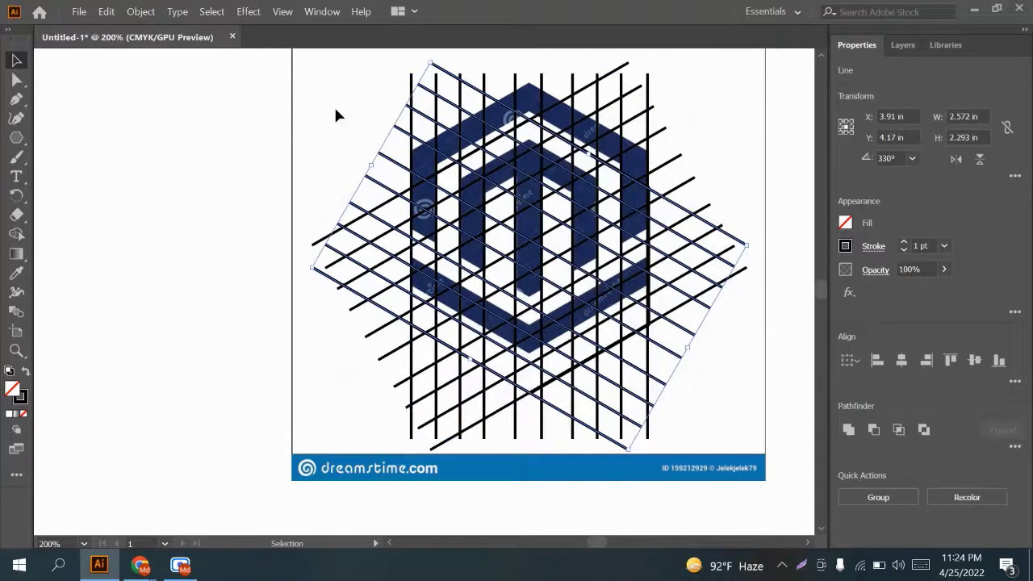
click(335, 111)
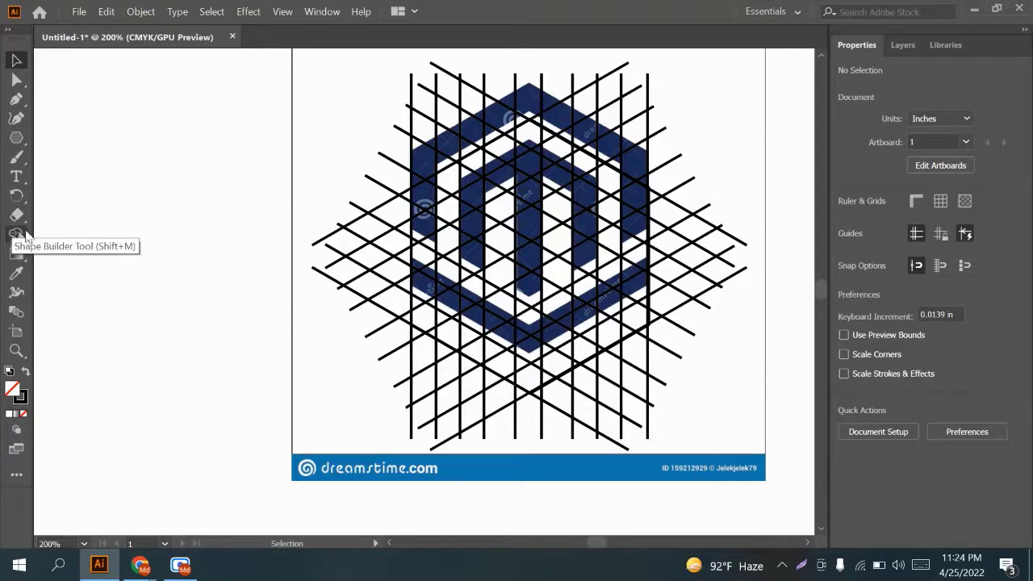
Select the hexagon together with all construction lines and activate the Shape Builder tool
drag(319, 55, 732, 418)
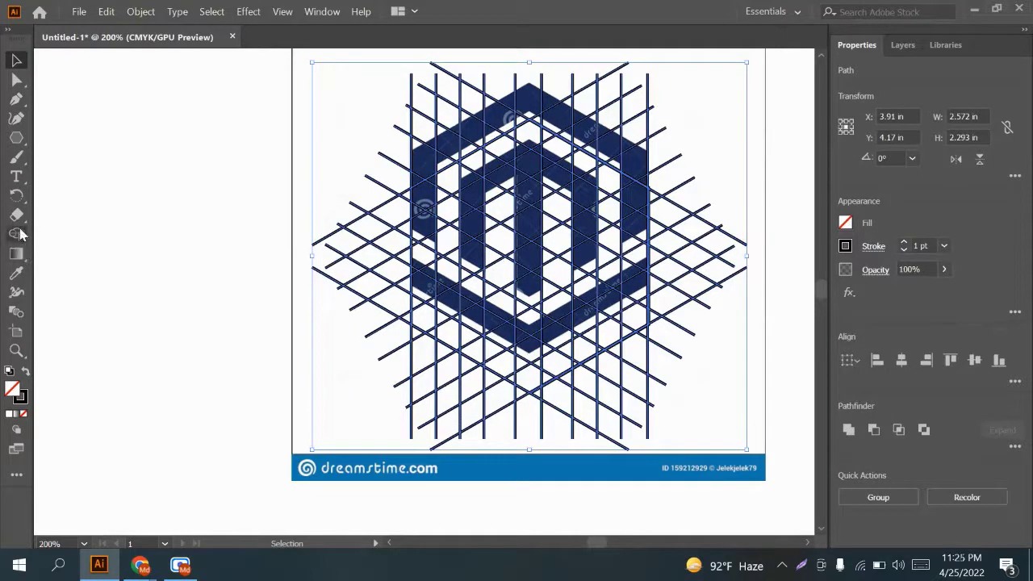
click(16, 233)
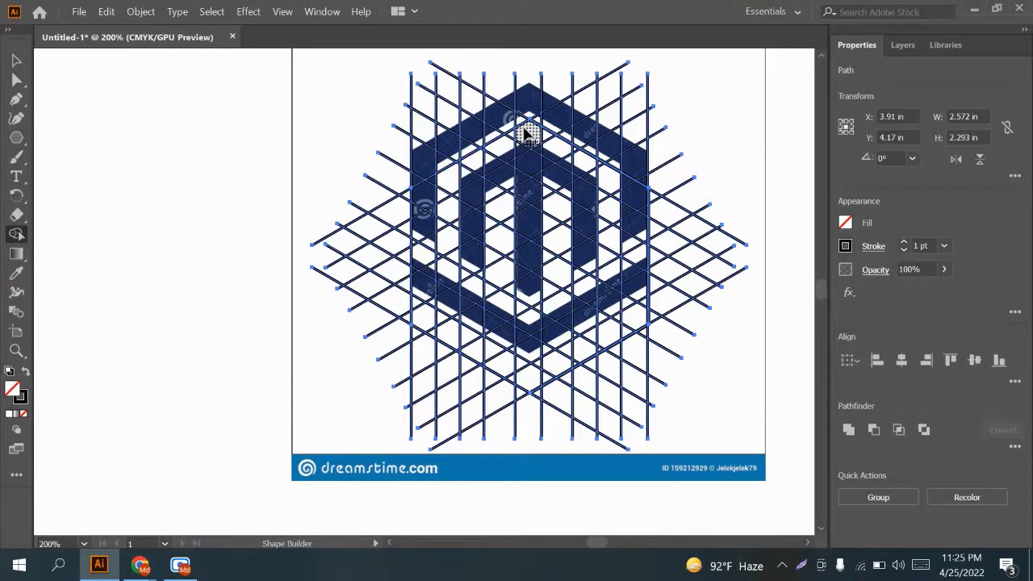
Try to merge the outer ring of cells inside the hexagon with Shape Builder, and undo it
mouse_move(526, 138)
mouse_down()
mouse_move(422, 207)
mouse_move(422, 259)
mouse_move(426, 323)
mouse_move(529, 378)
mouse_move(636, 319)
mouse_move(646, 223)
mouse_move(640, 157)
mouse_move(639, 167)
mouse_move(547, 130)
mouse_up()
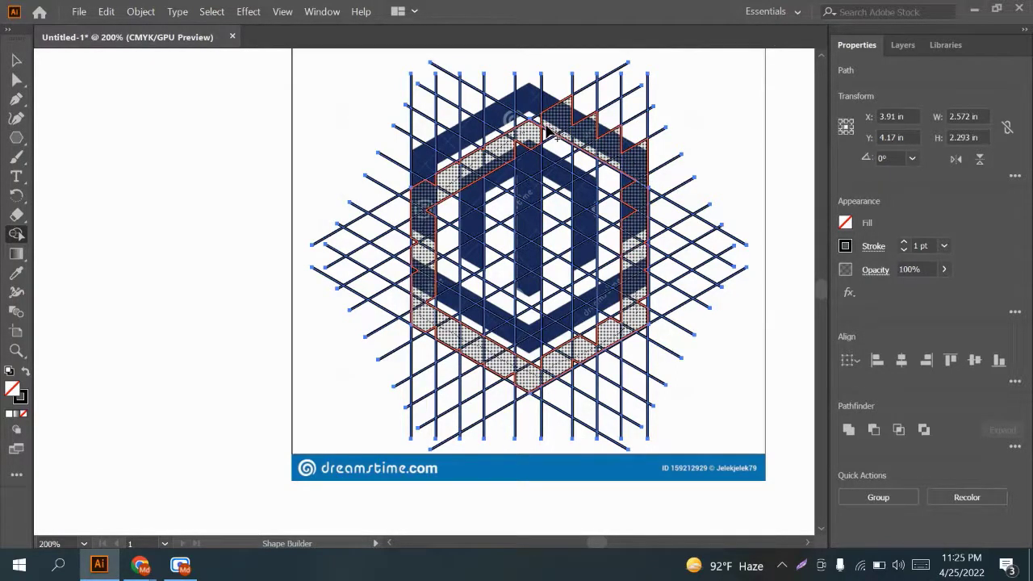
drag(548, 131, 548, 131)
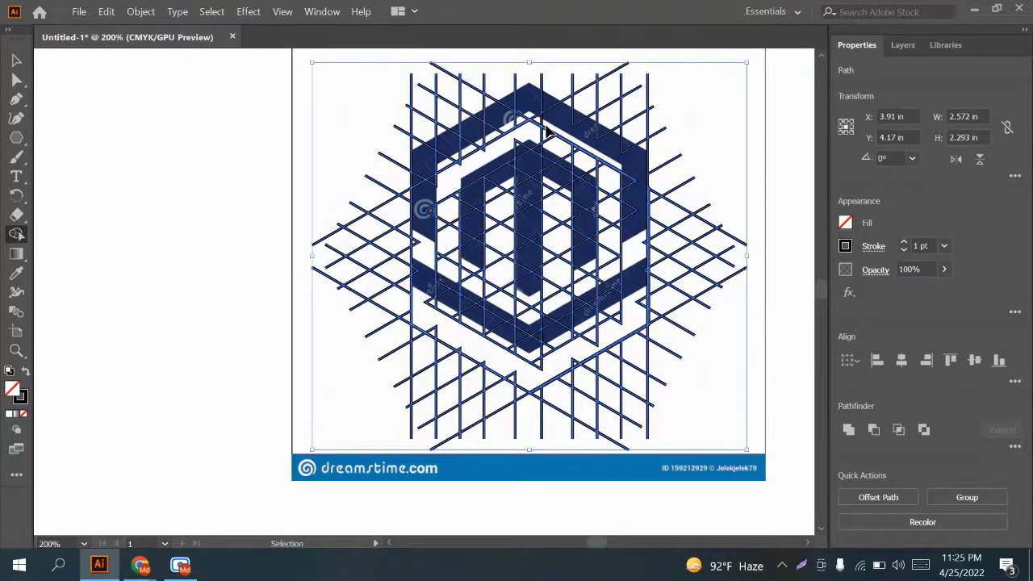
key(ctrl+z)
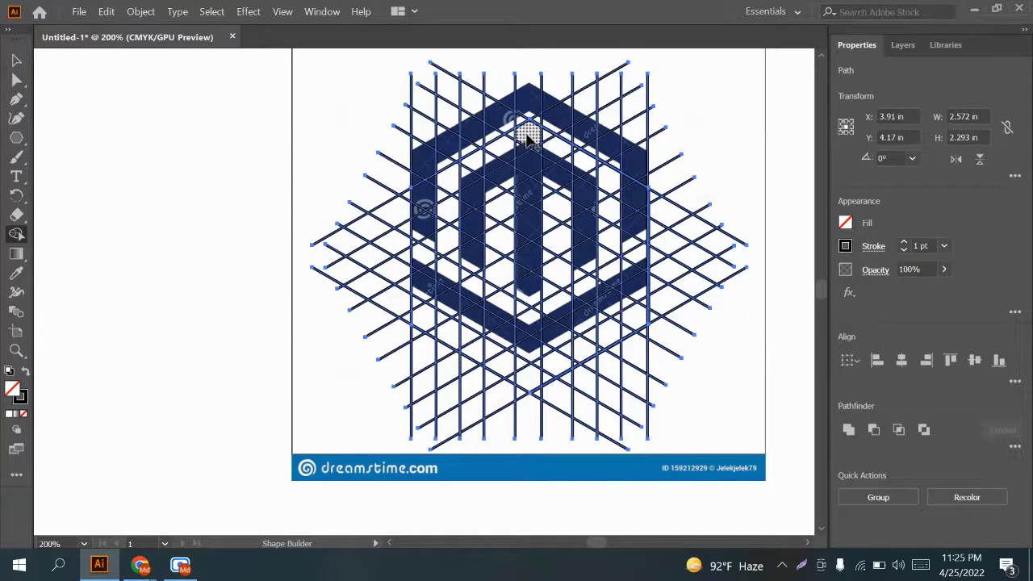
Merge the ring of cells just inside the hexagon outline into one continuous band with Shape Builder
mouse_move(526, 138)
mouse_down()
mouse_move(442, 174)
mouse_move(424, 205)
mouse_move(423, 315)
mouse_move(542, 376)
mouse_move(620, 331)
mouse_move(635, 243)
mouse_move(635, 210)
mouse_move(599, 171)
mouse_move(542, 143)
mouse_up()
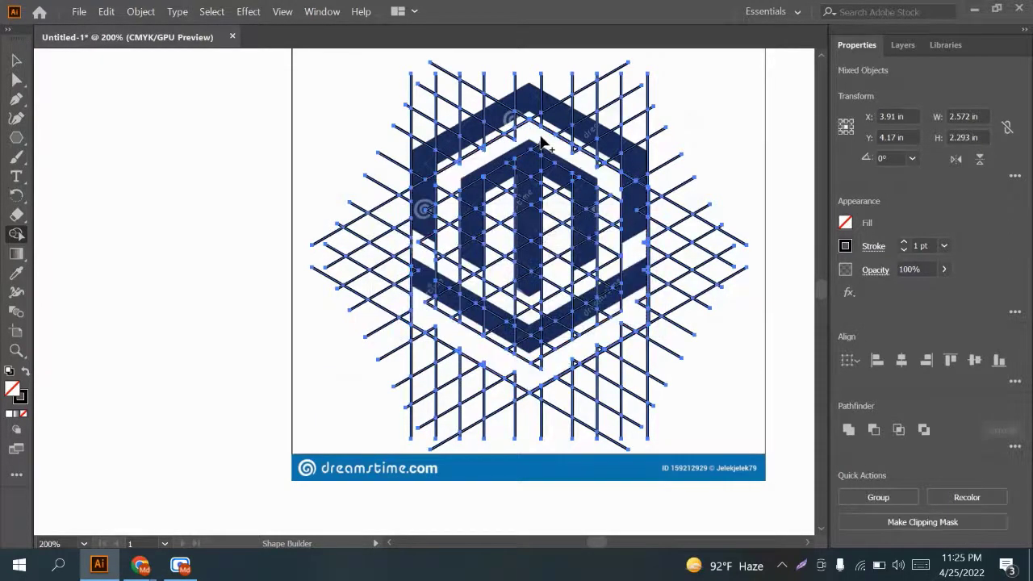
click(464, 179)
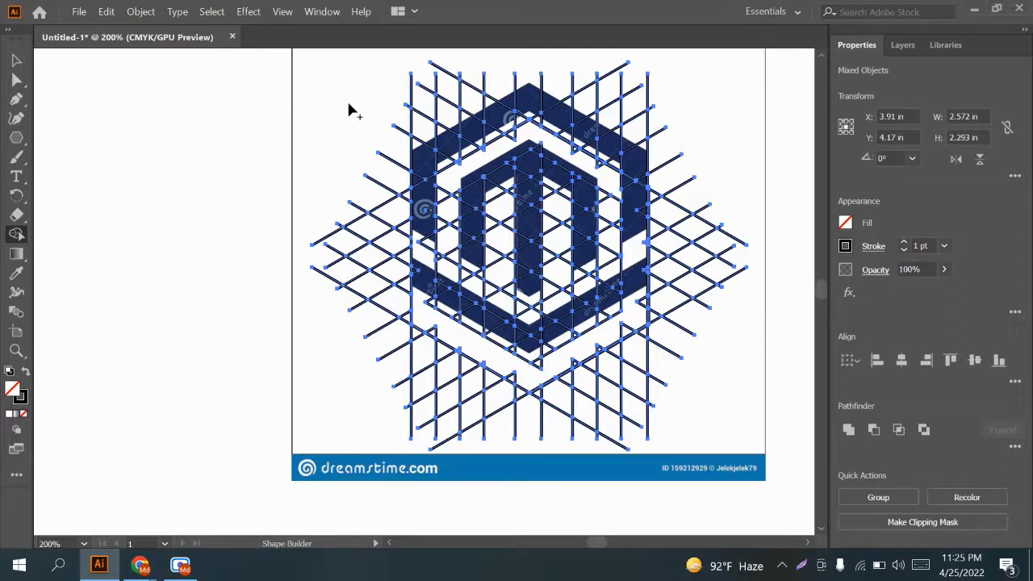
Delete the reference logo image behind the construction grid
key(v)
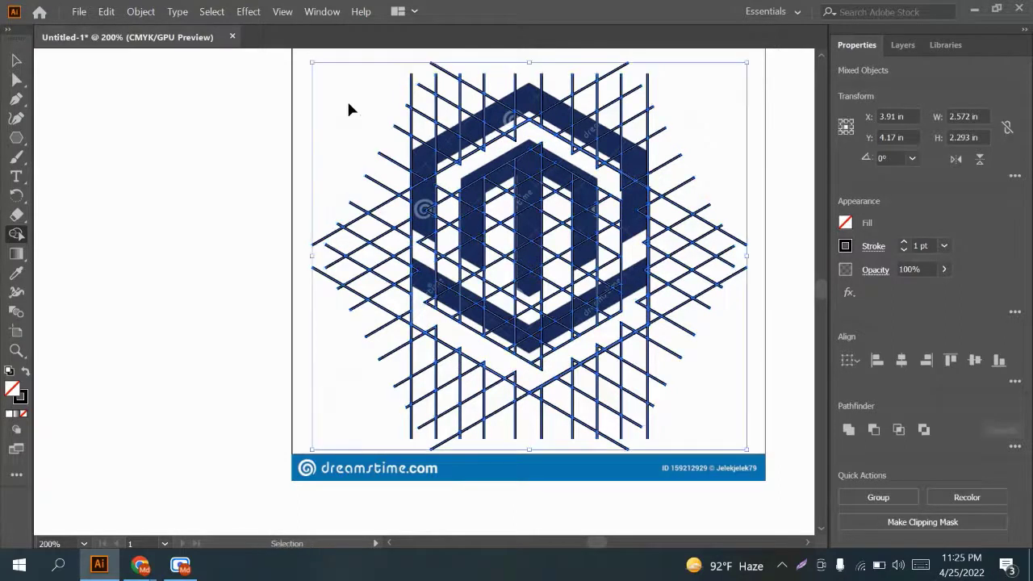
click(349, 109)
key(shift+m)
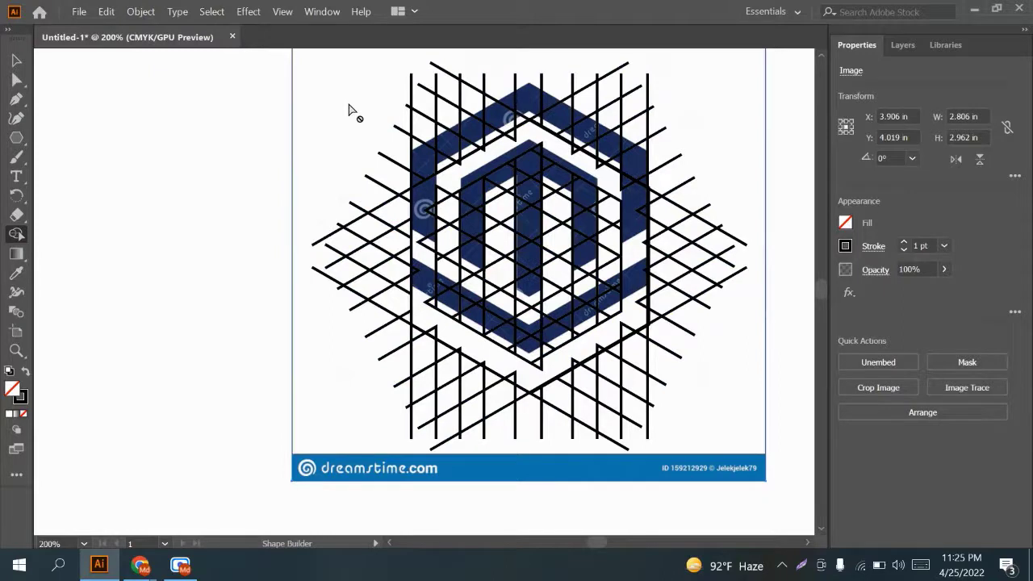
key(v)
key(Delete)
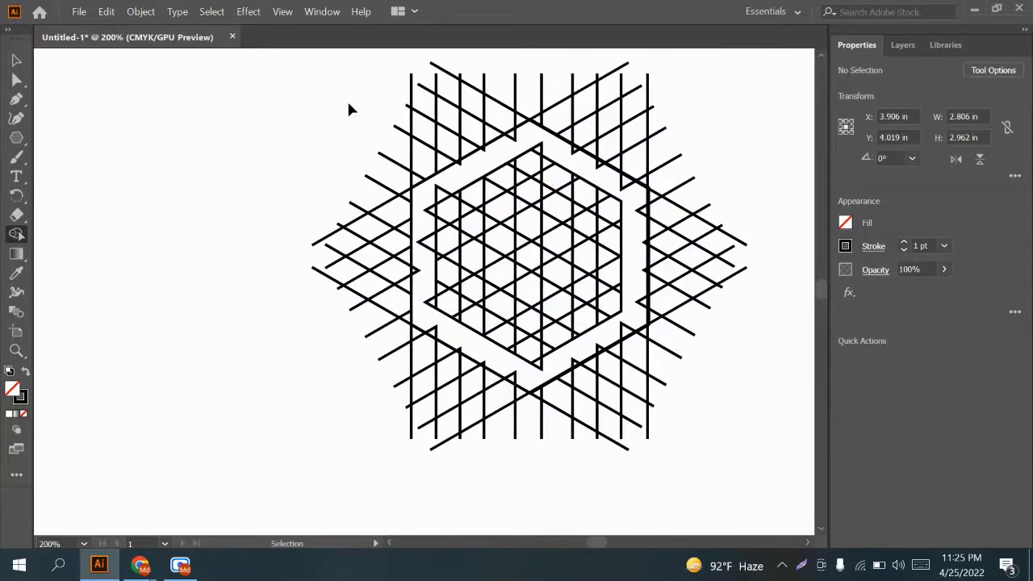
Reselect the whole grid and merge the leftover line spikes on the hexagonal band's left and lower-left sides using Shape Builder
key(shift+m)
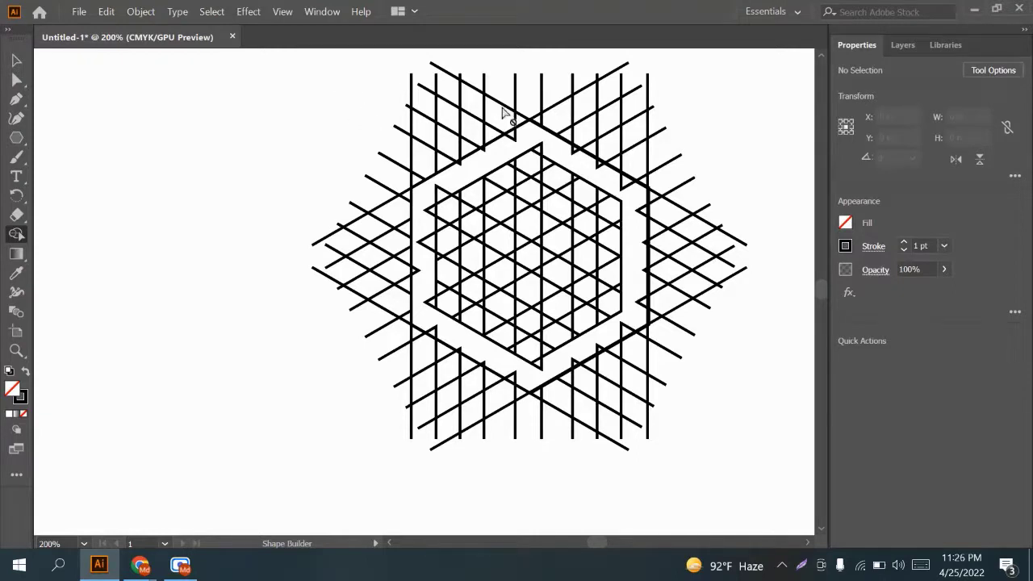
click(16, 60)
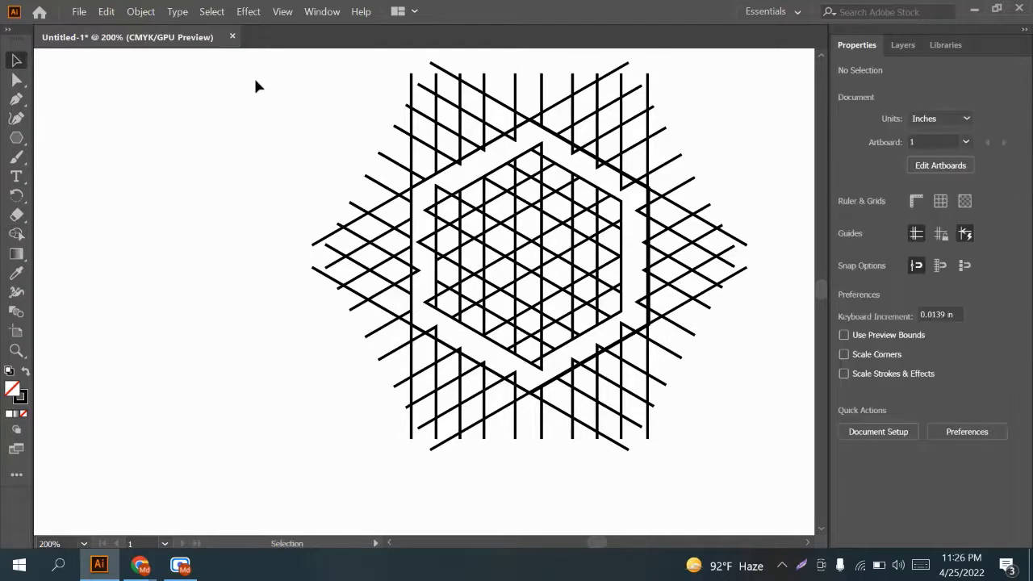
drag(320, 66, 737, 435)
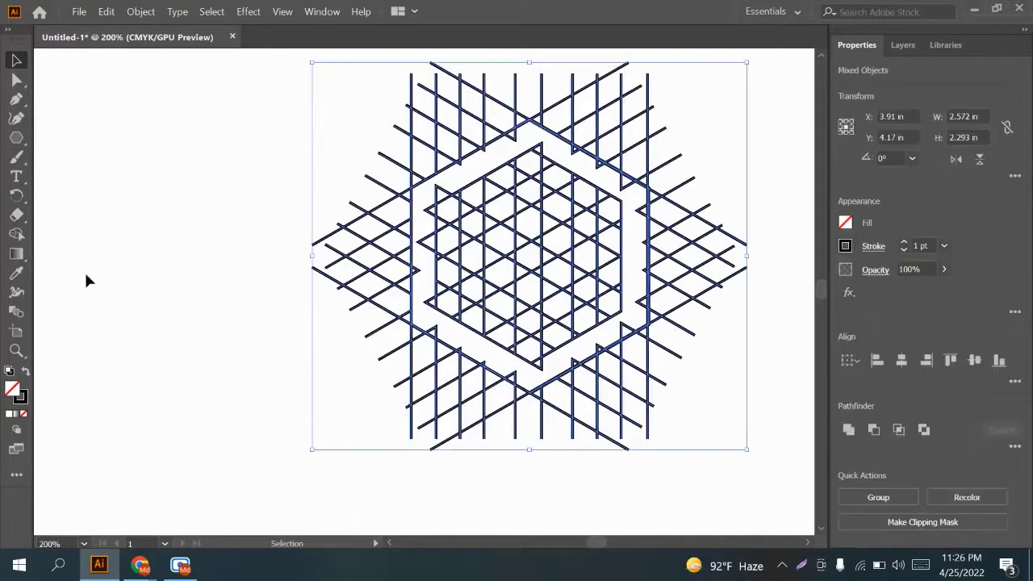
click(17, 234)
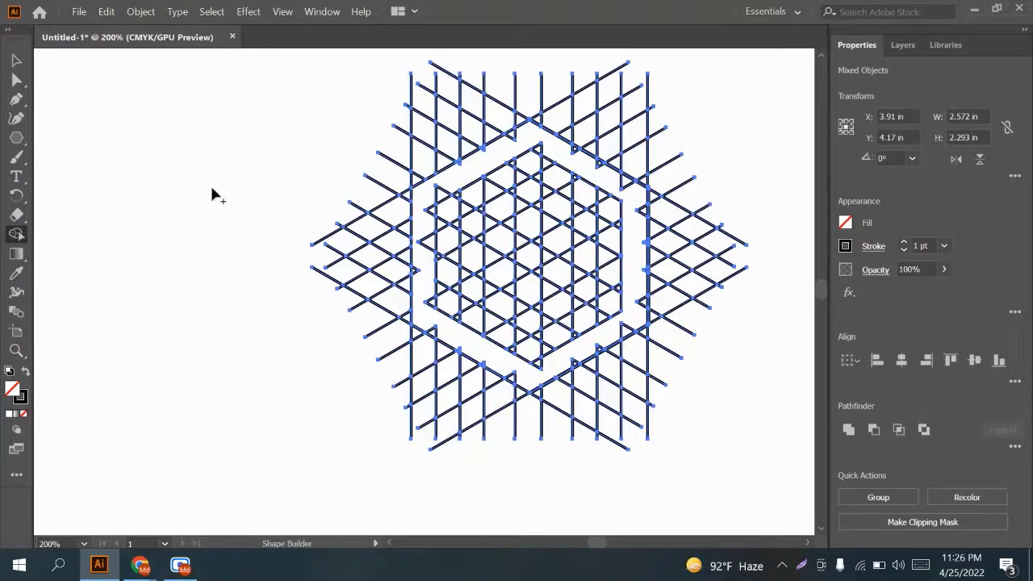
click(462, 181)
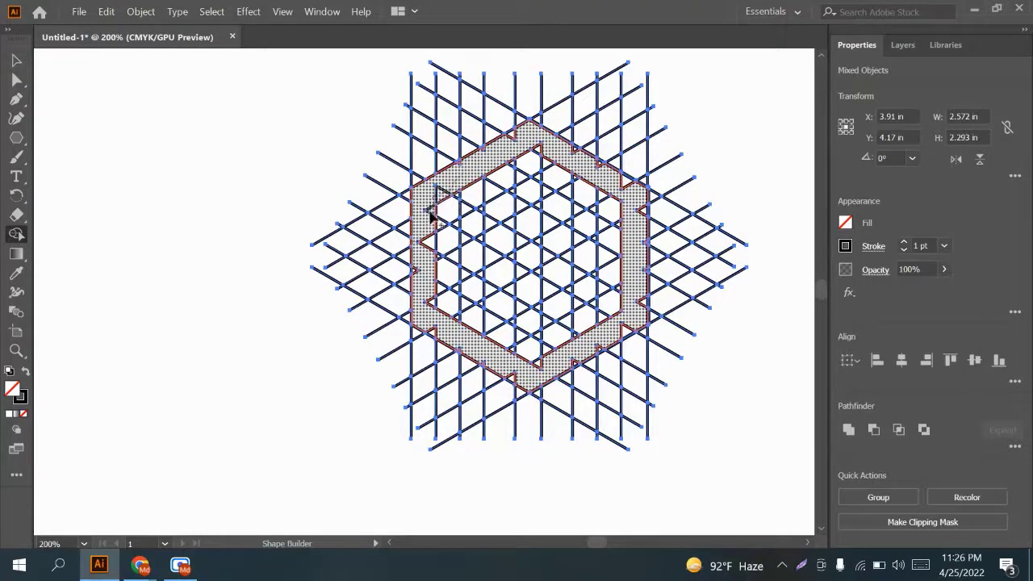
click(418, 270)
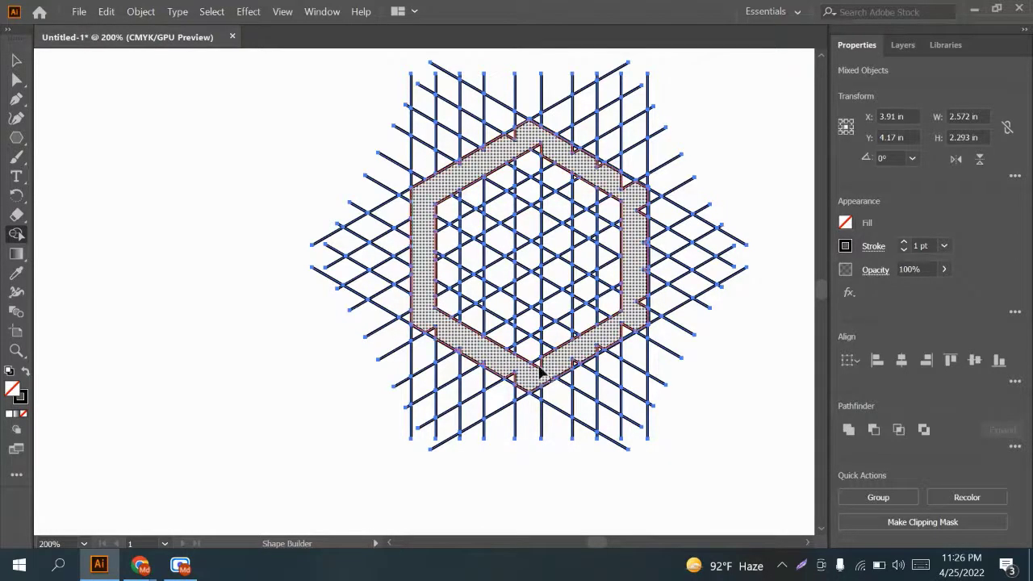
click(539, 368)
drag(425, 326, 453, 347)
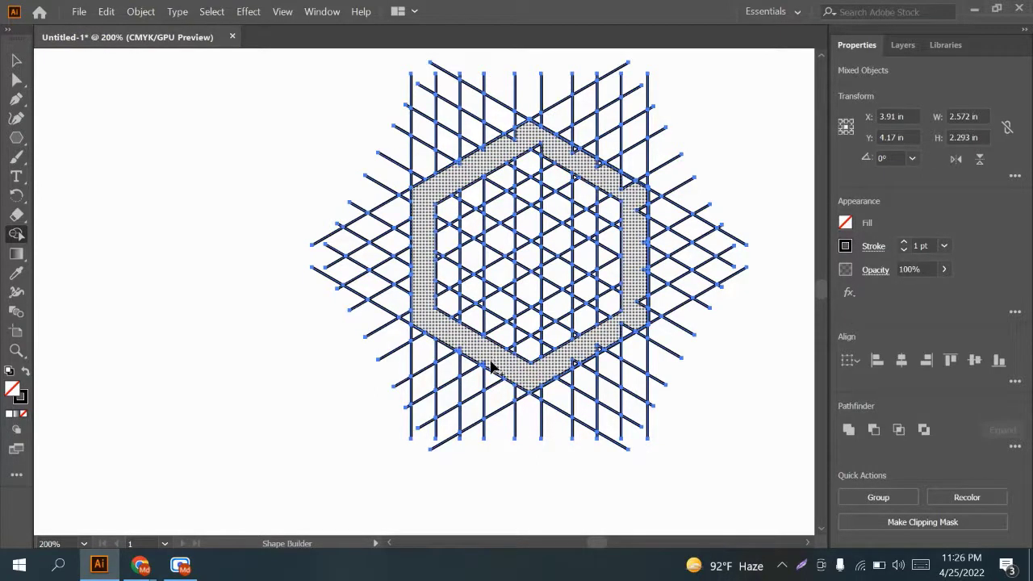
click(485, 367)
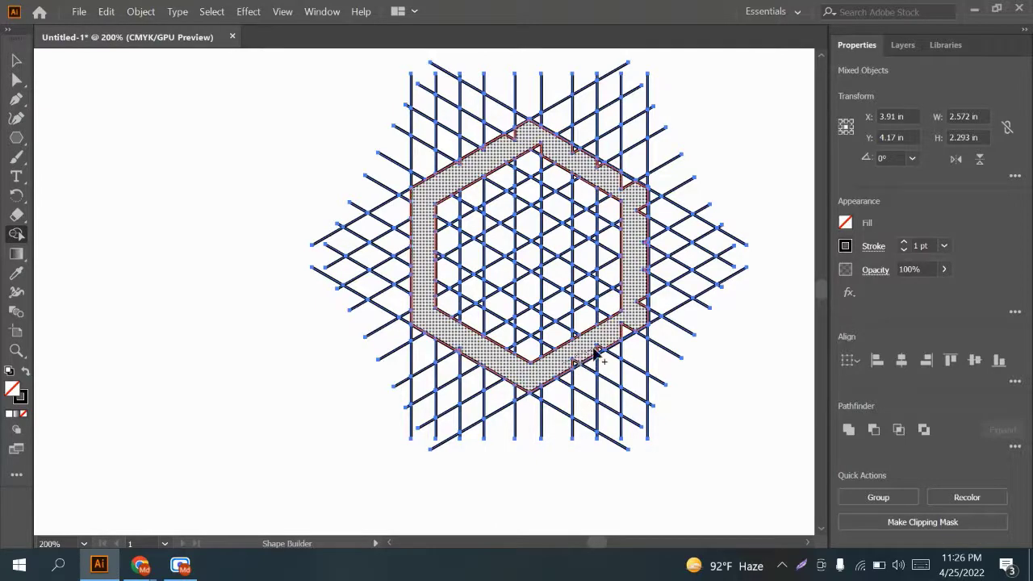
Merge the remaining spikes on the hexagonal band's lower-right, right and upper sides into the band
drag(594, 349, 627, 328)
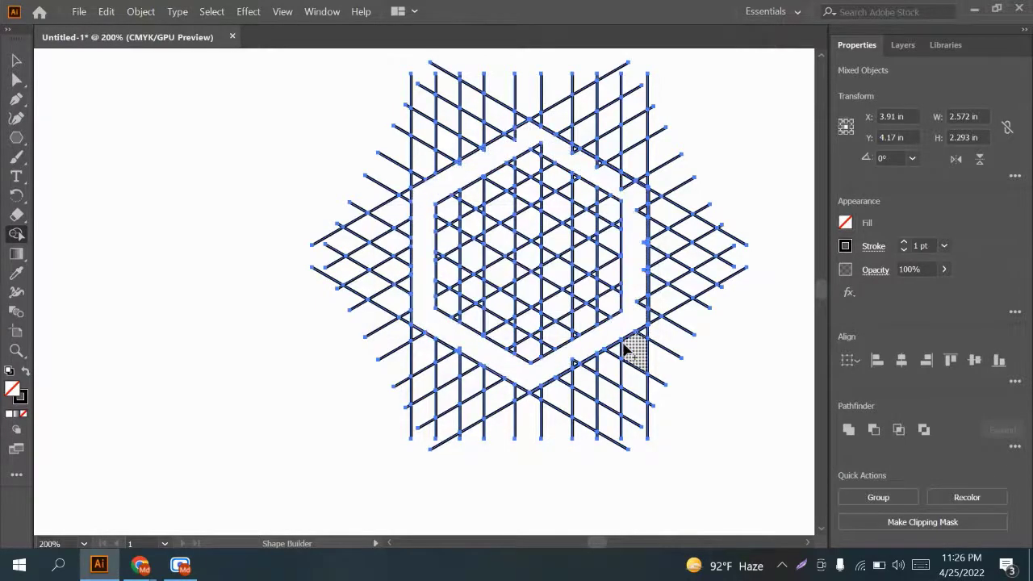
alt+click(577, 365)
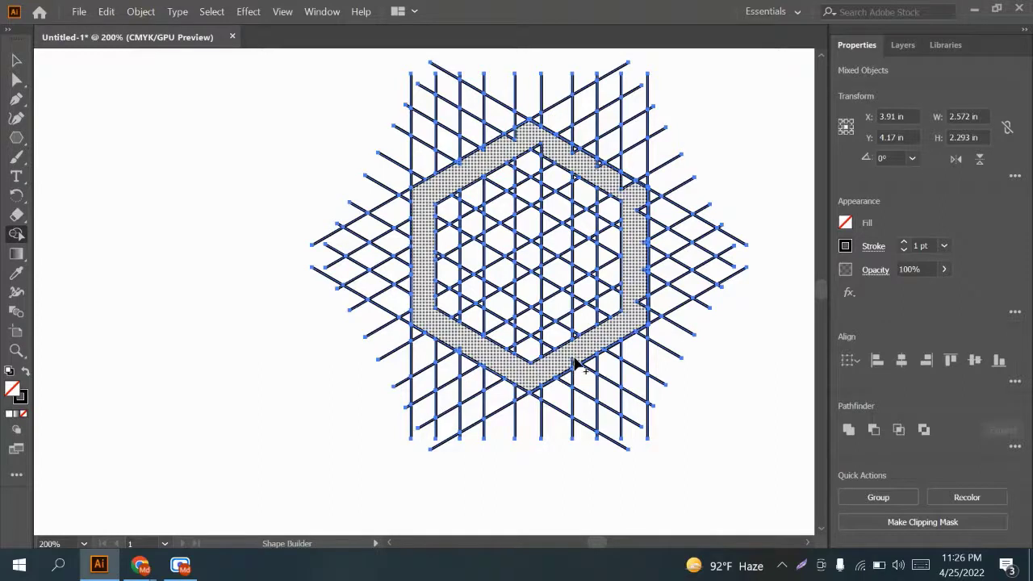
drag(565, 363, 586, 362)
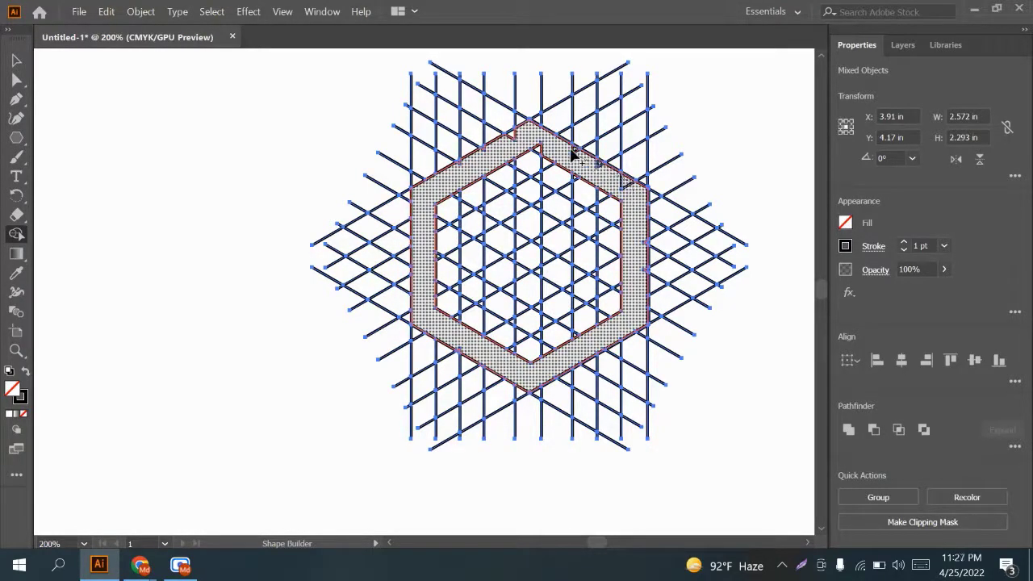
drag(571, 151, 572, 149)
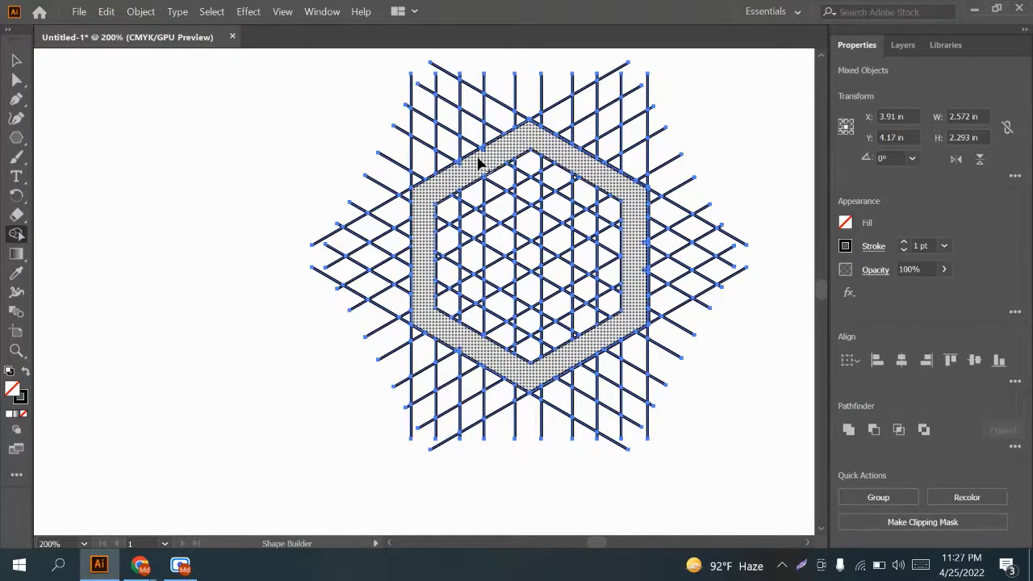
Merge the small leftover notch on the outer lower-left edge into the hexagonal band
scroll(478, 161, up, 3)
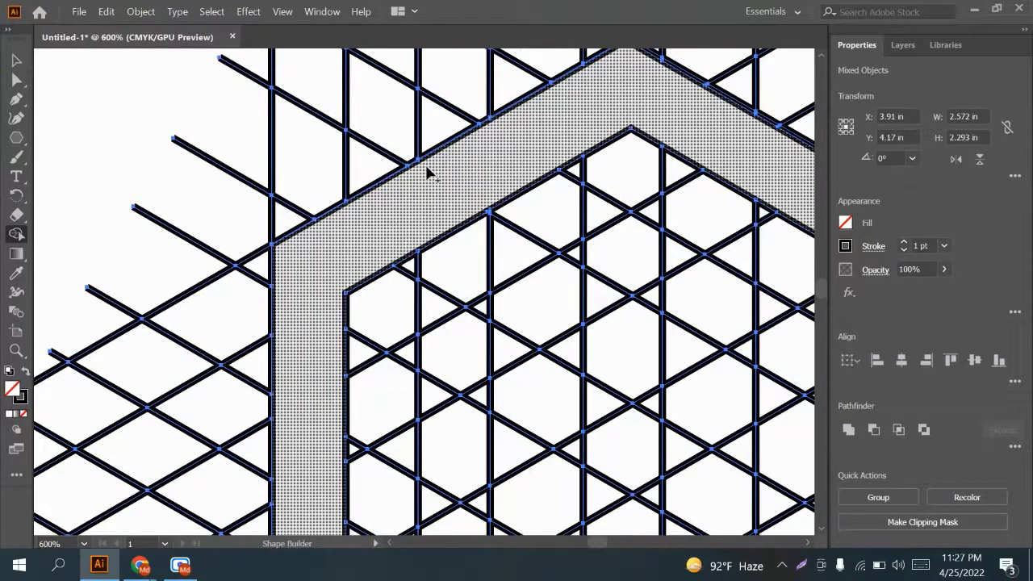
drag(450, 210, 414, 100)
drag(334, 337, 312, 188)
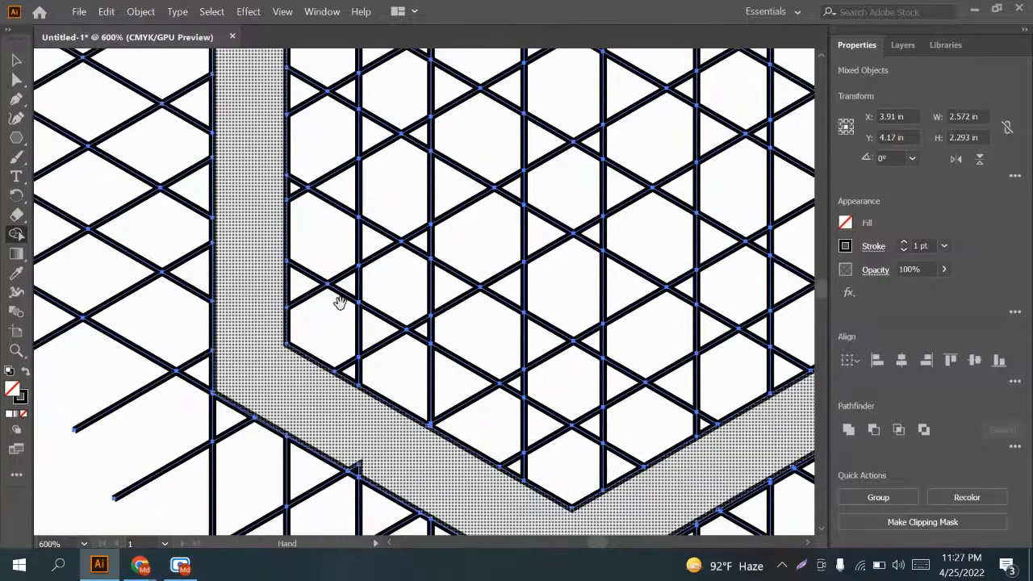
drag(340, 302, 219, 242)
drag(254, 369, 323, 281)
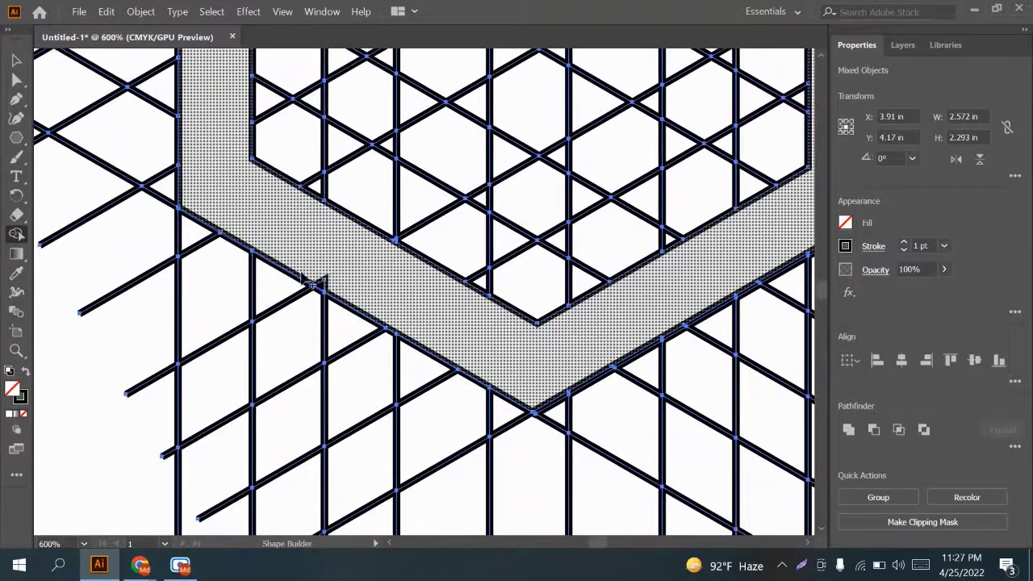
click(338, 292)
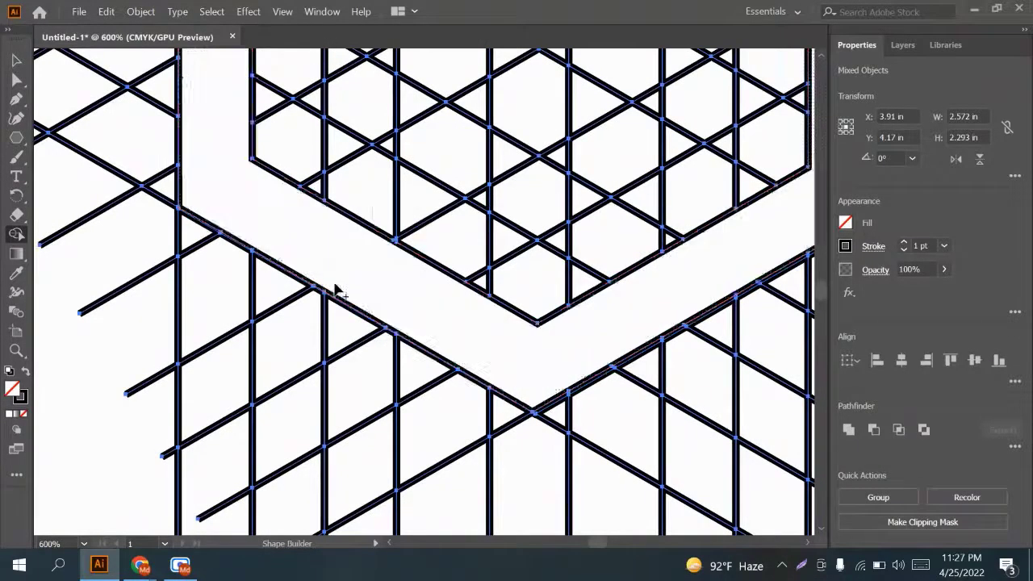
Merge the two small leftover notches on the outer right edge into the hexagonal band
drag(417, 279, 383, 267)
drag(663, 244, 556, 352)
drag(603, 124, 616, 273)
drag(673, 193, 546, 184)
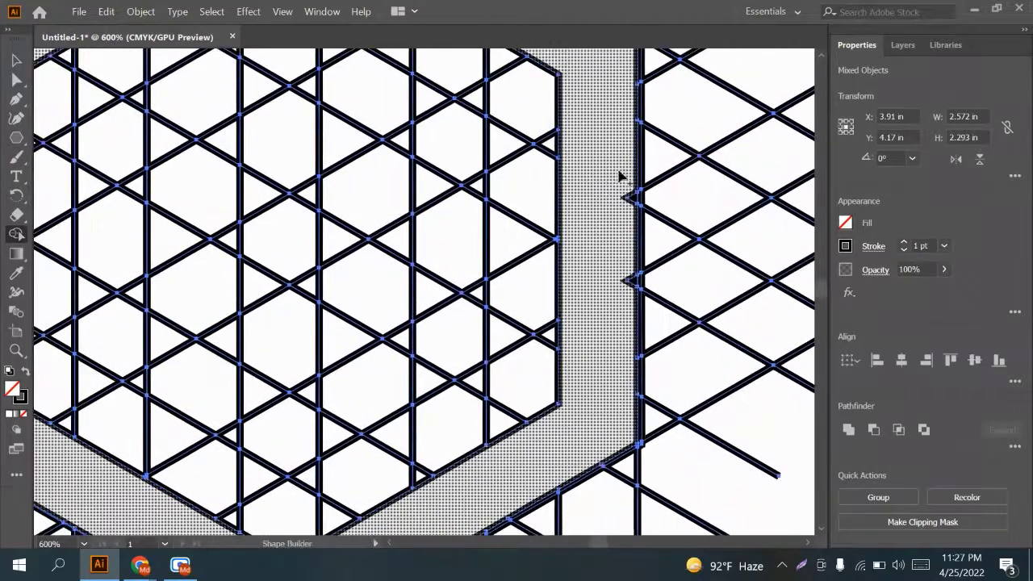
click(628, 194)
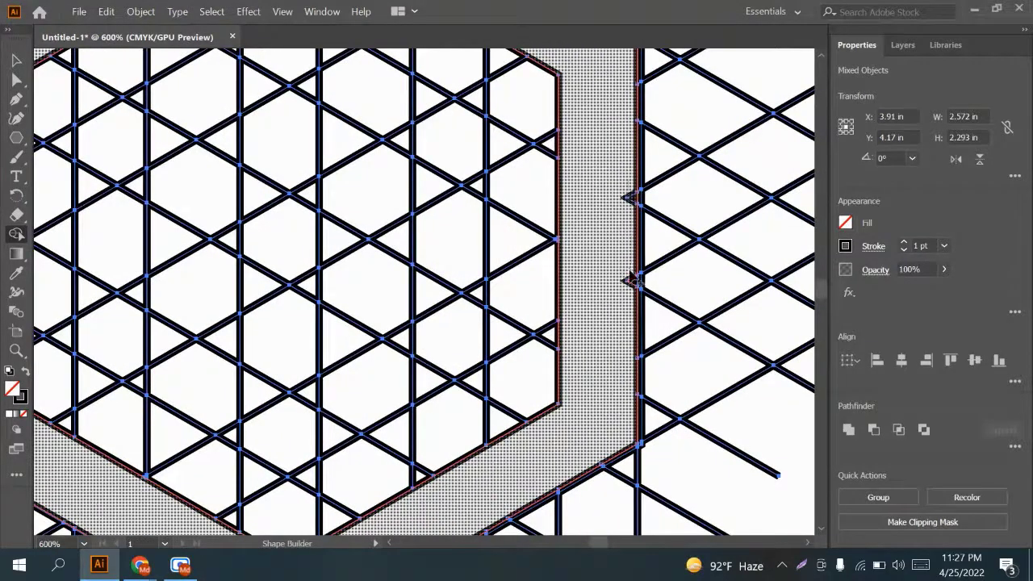
drag(631, 272, 631, 294)
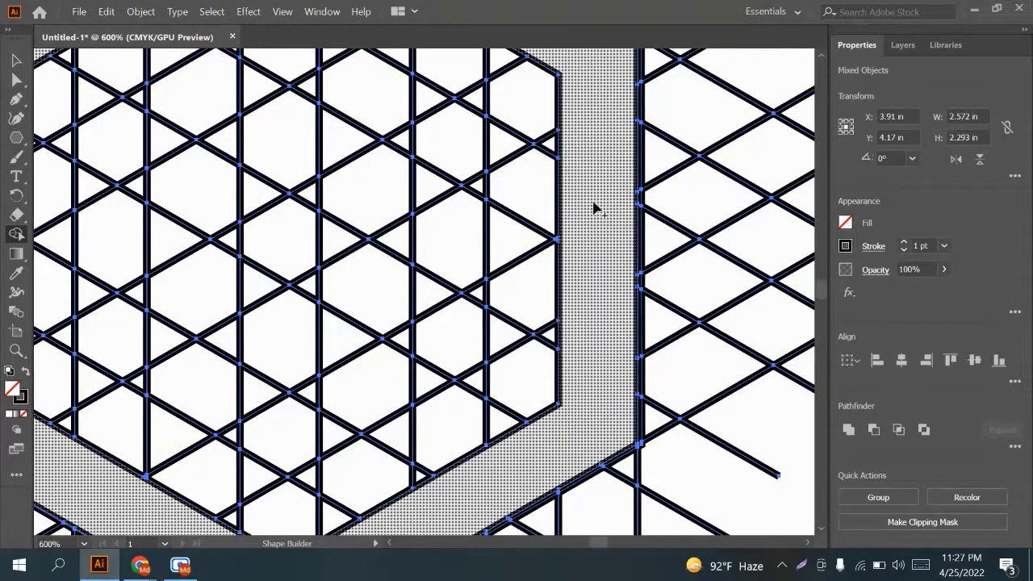
Paste the copied reference logo image behind the hexagonal construction grid
drag(584, 145, 528, 101)
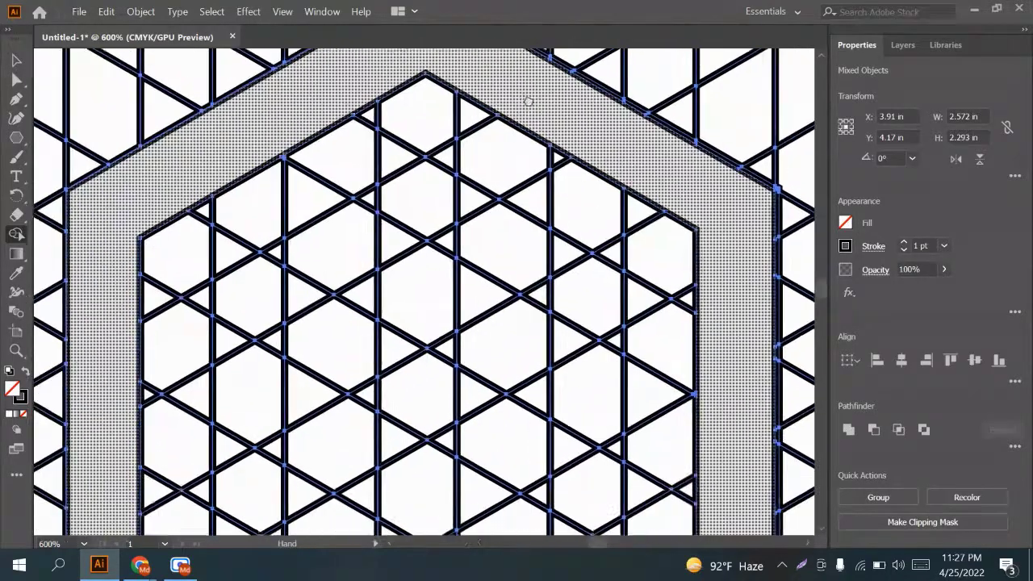
key(ctrl+minus)
key(ctrl+minus)
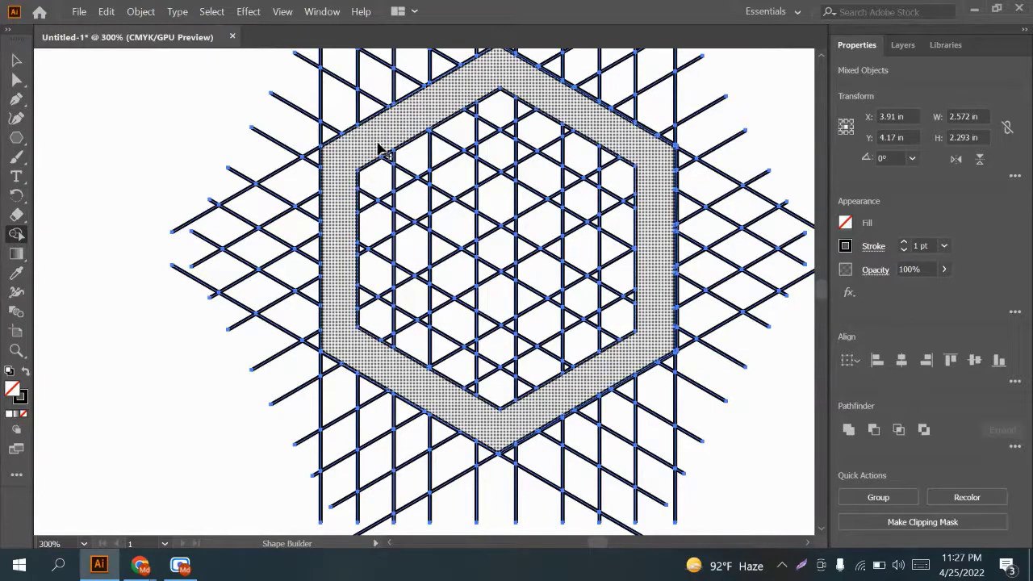
key(ctrl+minus)
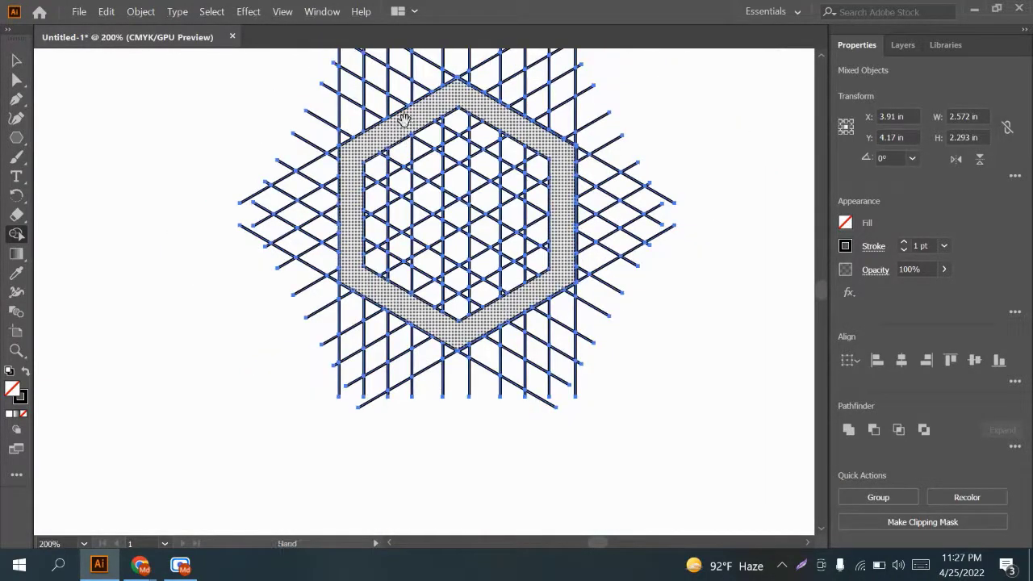
drag(394, 157, 387, 169)
click(392, 172)
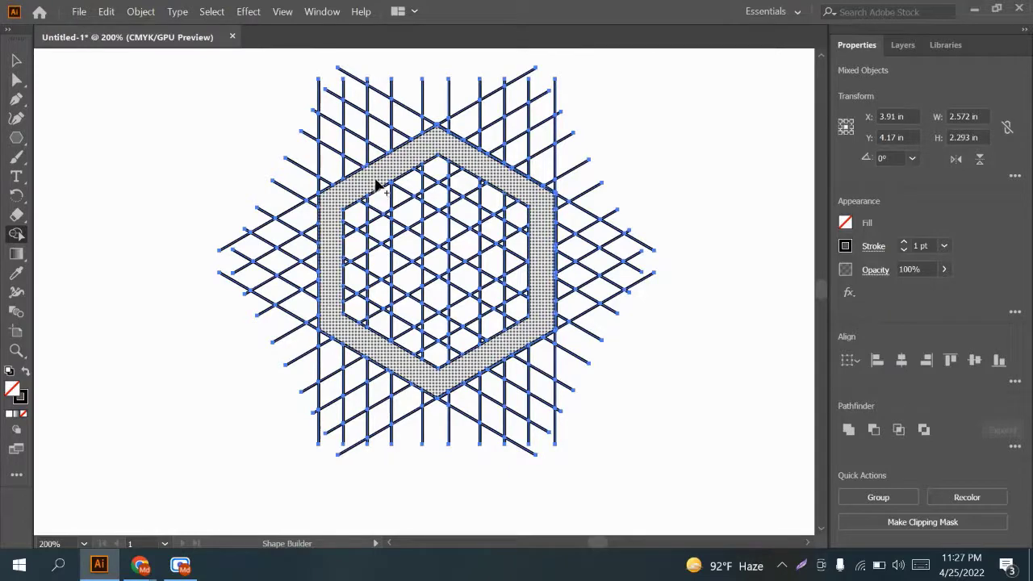
key(ctrl)
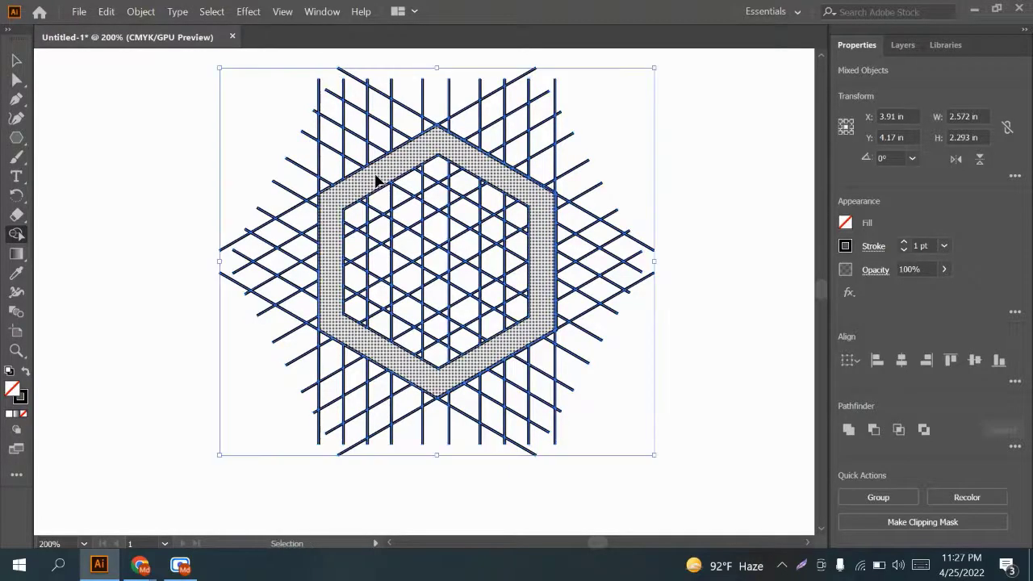
key(ctrl+b)
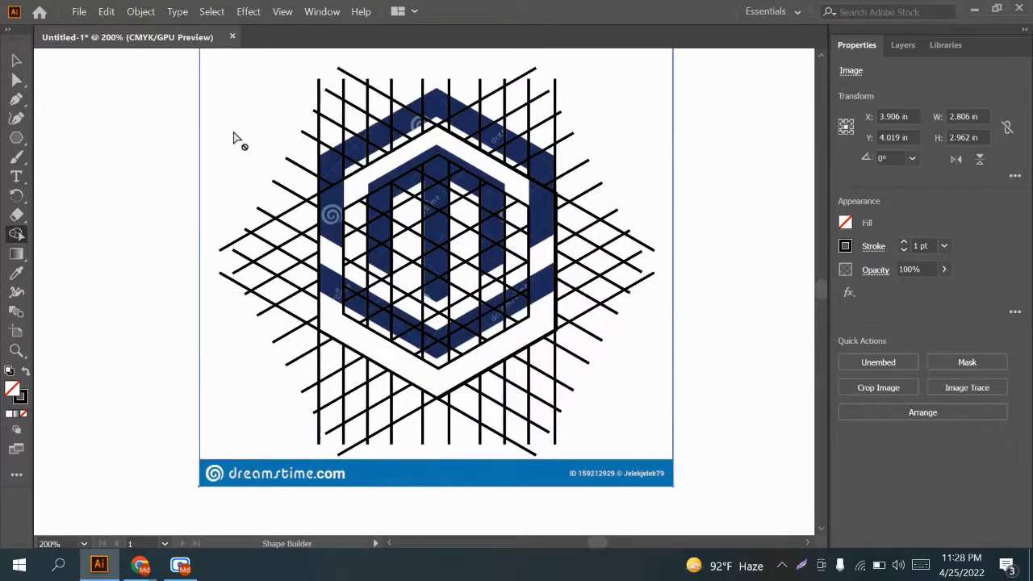
key(Right)
key(Right)
key(Right)
key(Right)
key(Right)
key(Right)
key(Left)
key(Left)
key(Left)
scroll(218, 140, down, 3)
scroll(219, 135, up, 1)
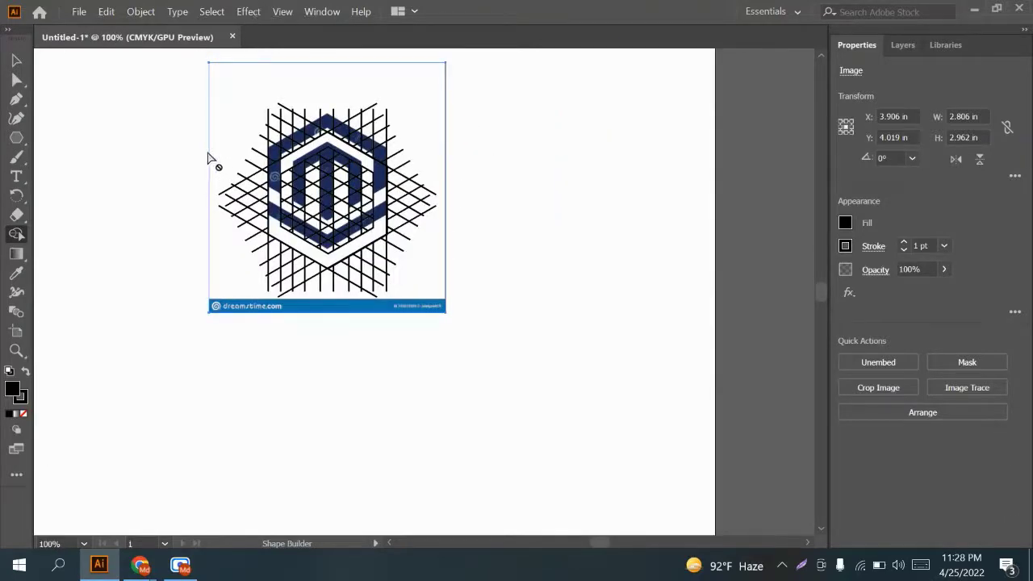
Move the reference image so that its hexagonal logo lines up beneath the merged hexagonal band of the grid
key(ctrl)
click(16, 60)
click(146, 111)
drag(226, 118, 224, 136)
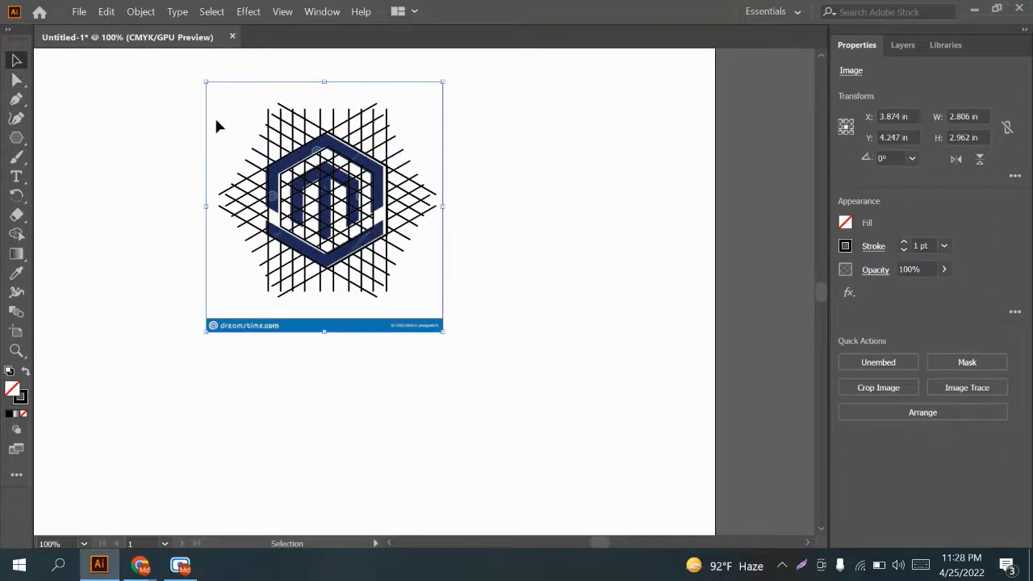
drag(215, 122, 220, 123)
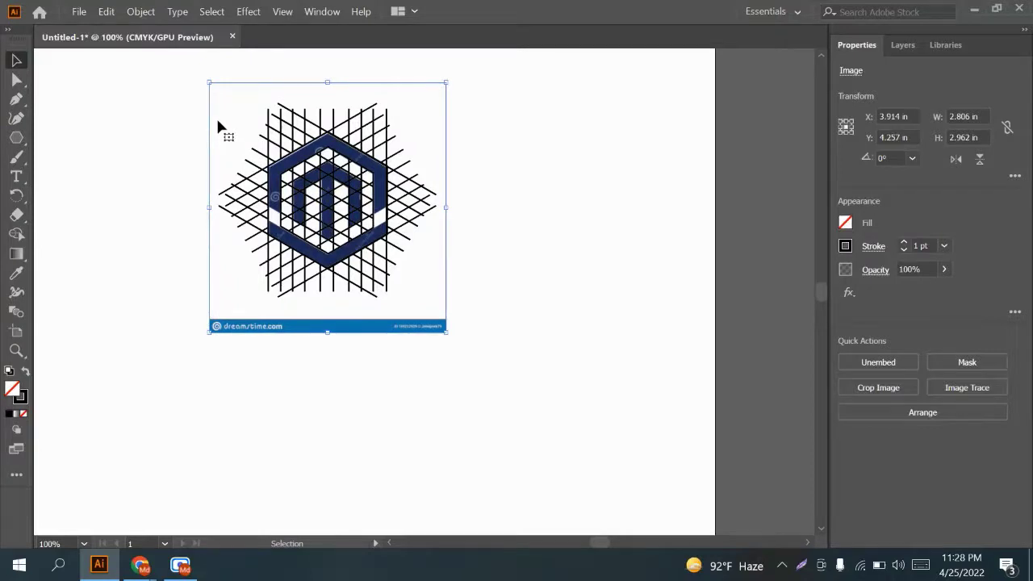
drag(217, 123, 215, 120)
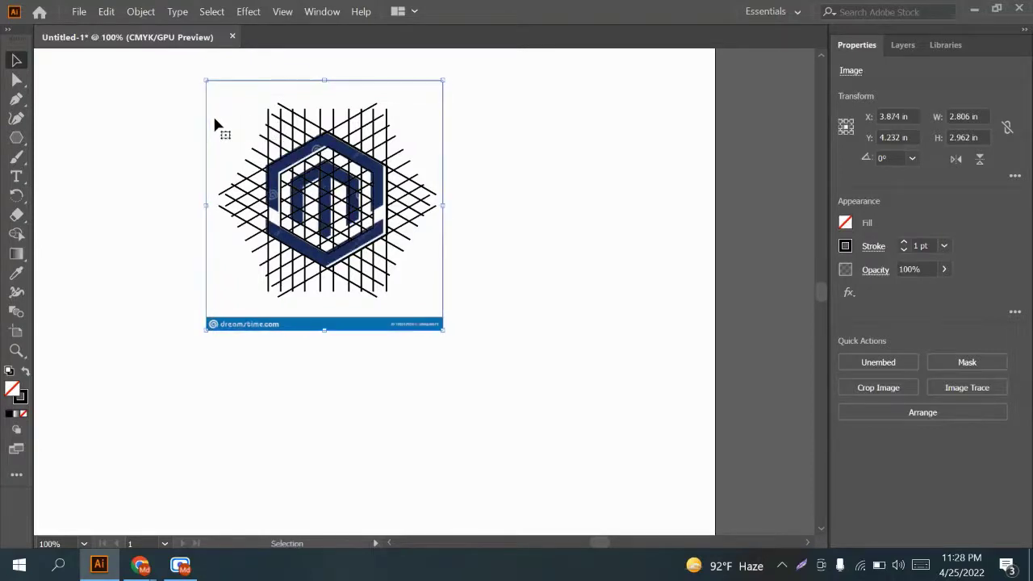
key(Right)
key(Right)
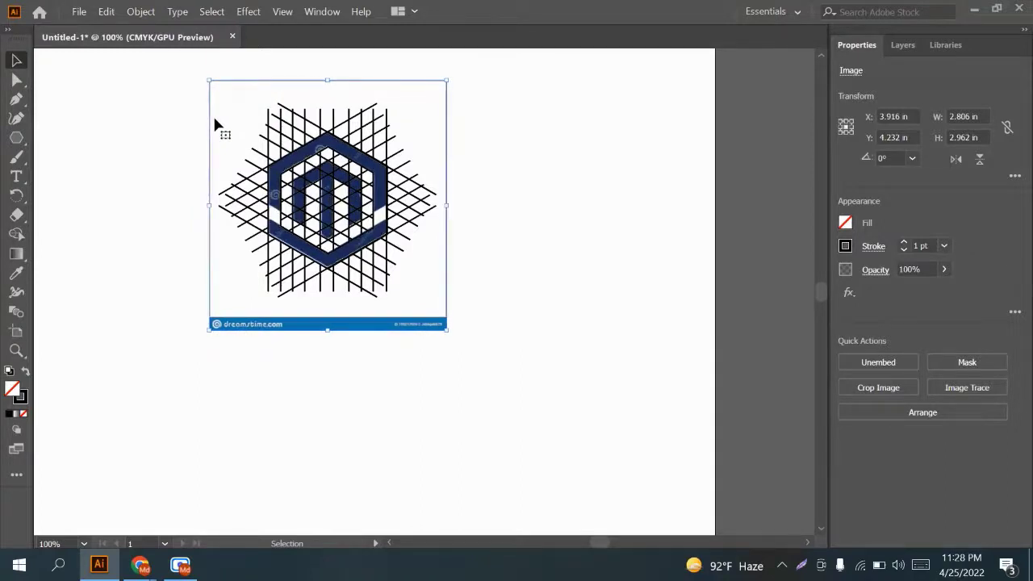
scroll(353, 239, up, 1)
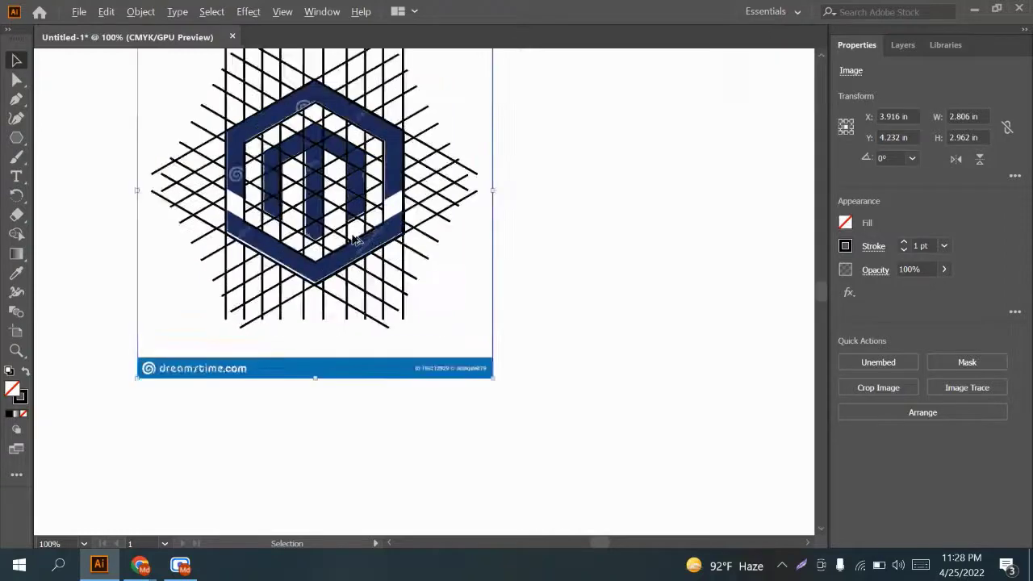
scroll(356, 239, up, 1)
key(space)
drag(362, 183, 424, 286)
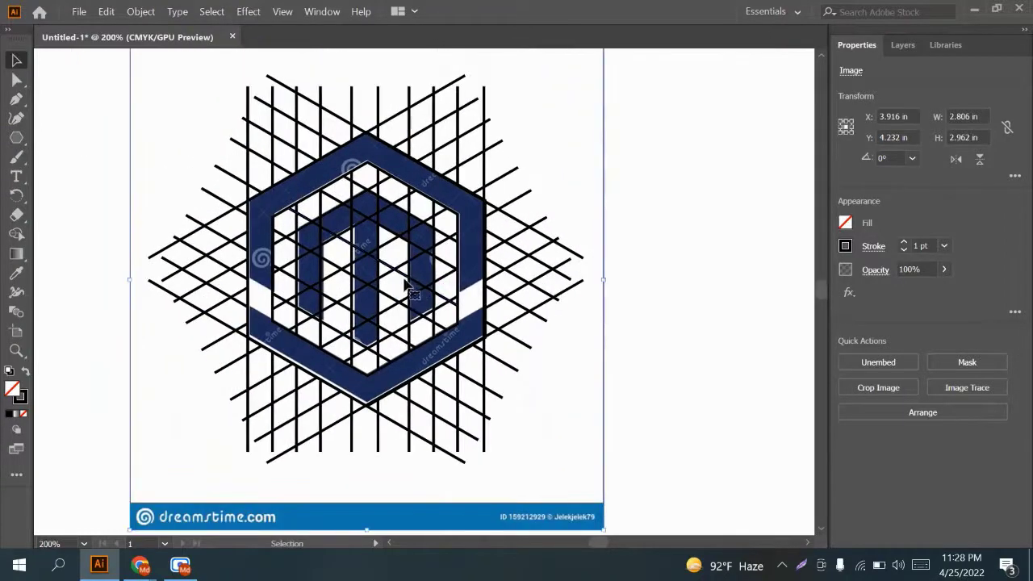
scroll(408, 288, up, 1)
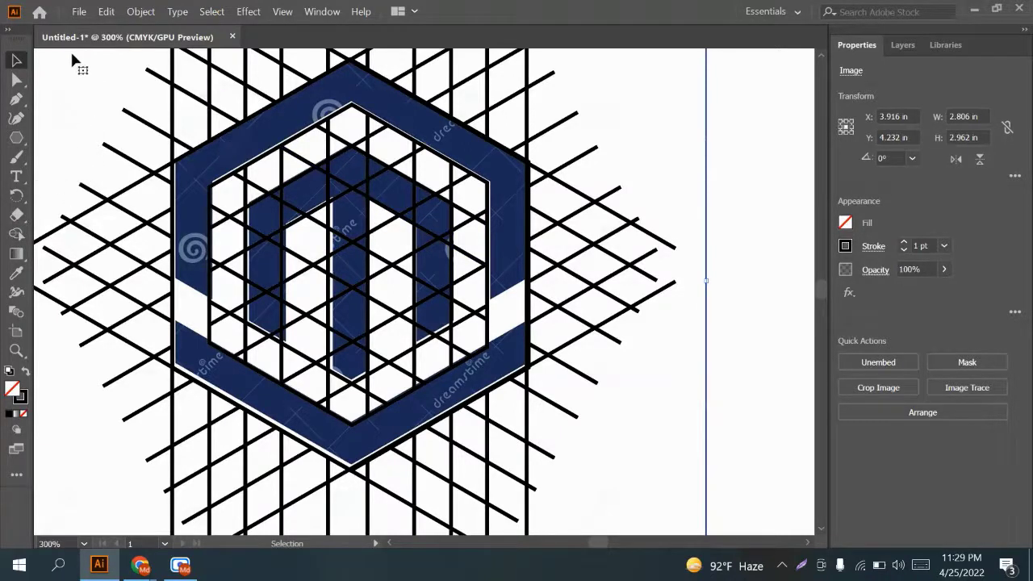
drag(68, 55, 495, 279)
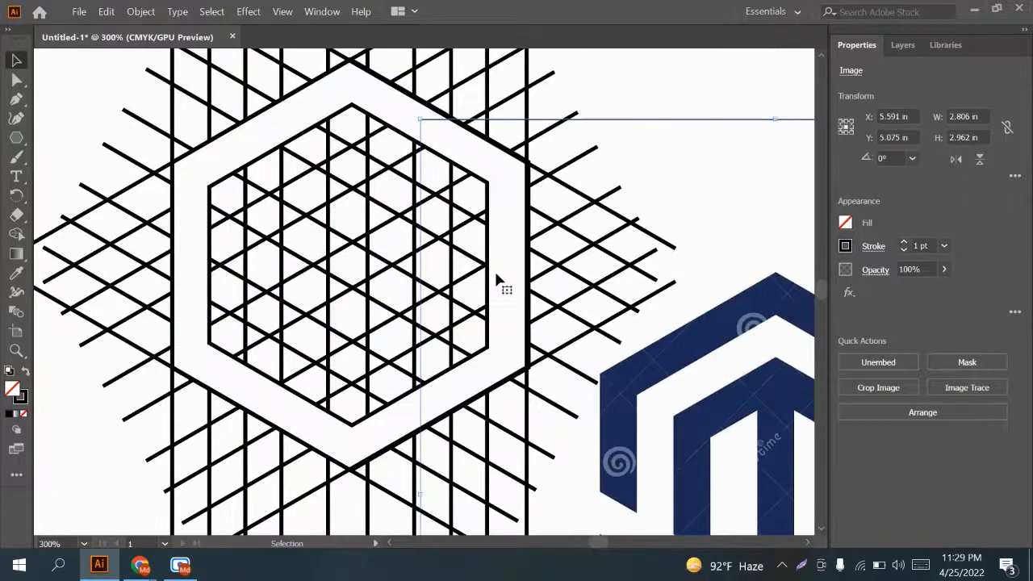
key(ctrl+z)
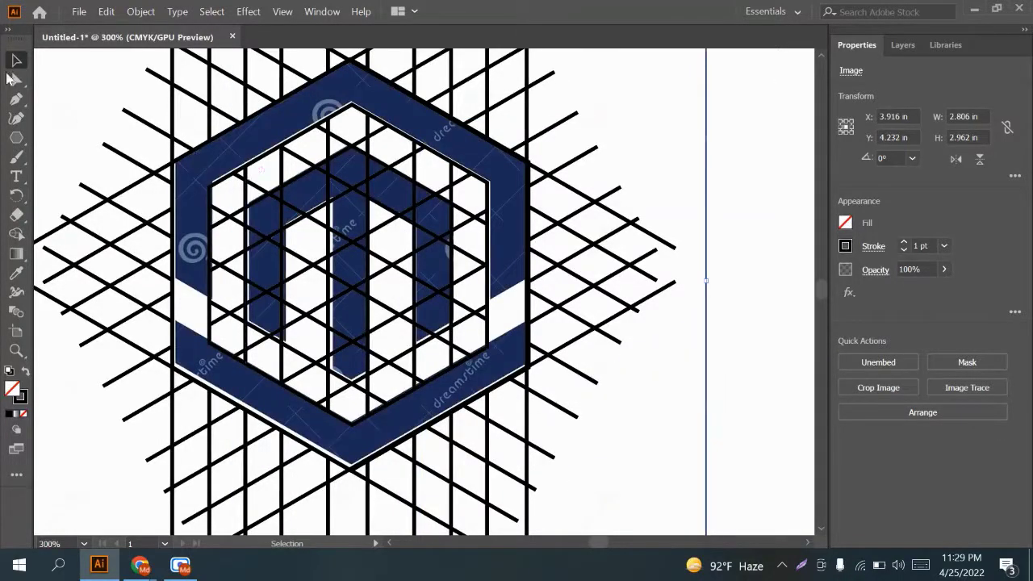
Select the grid together with the reference image and merge the cells along the M's two outer legs and arch using Shape Builder
scroll(104, 118, down, 1)
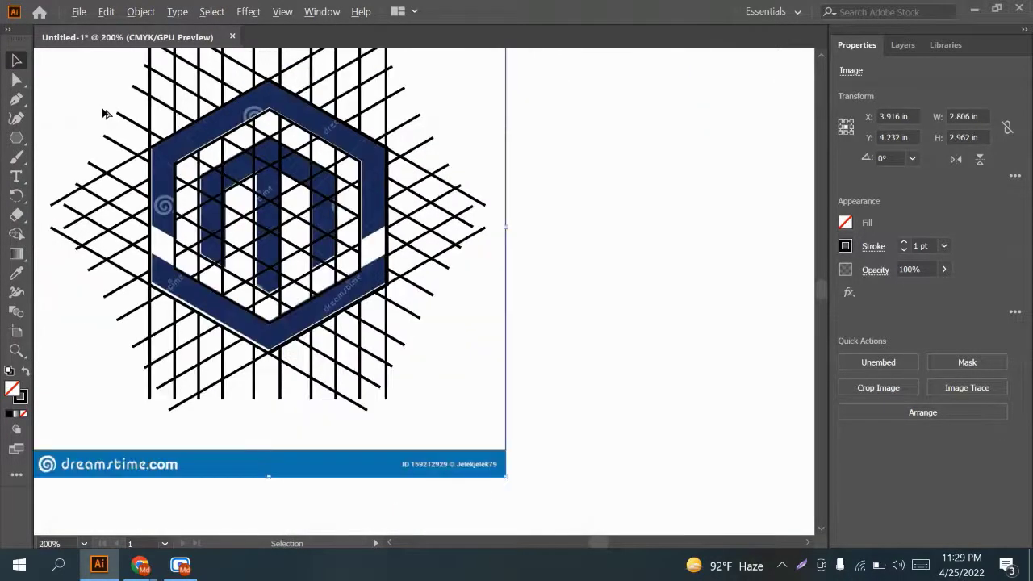
drag(113, 129, 246, 136)
drag(91, 87, 729, 406)
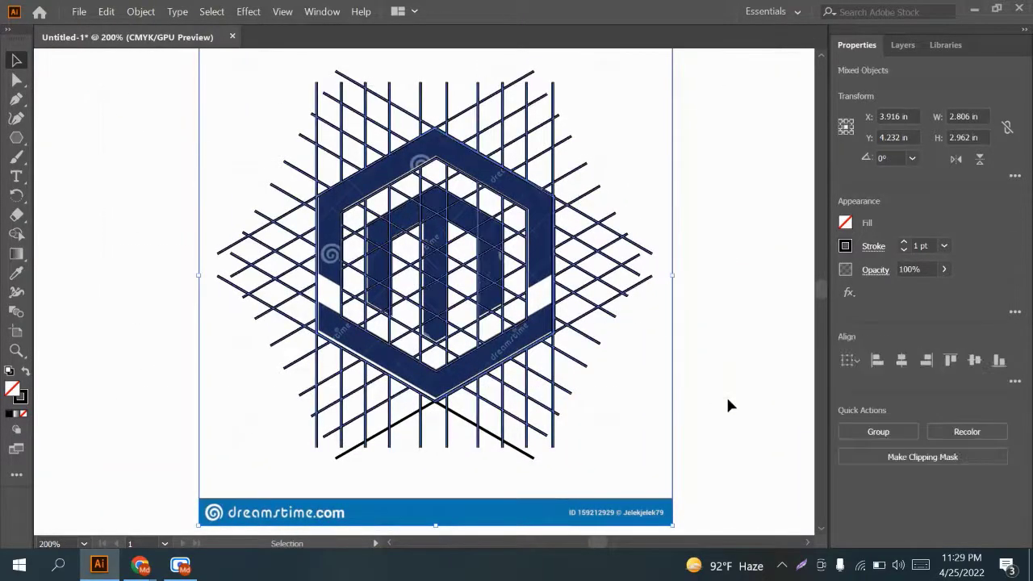
scroll(138, 234, up, 1)
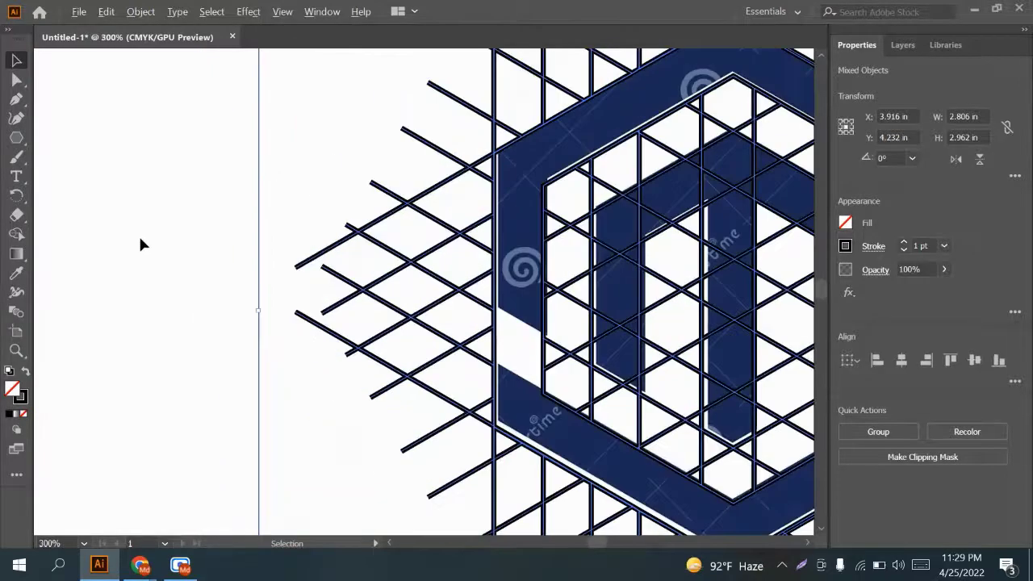
drag(474, 325, 231, 304)
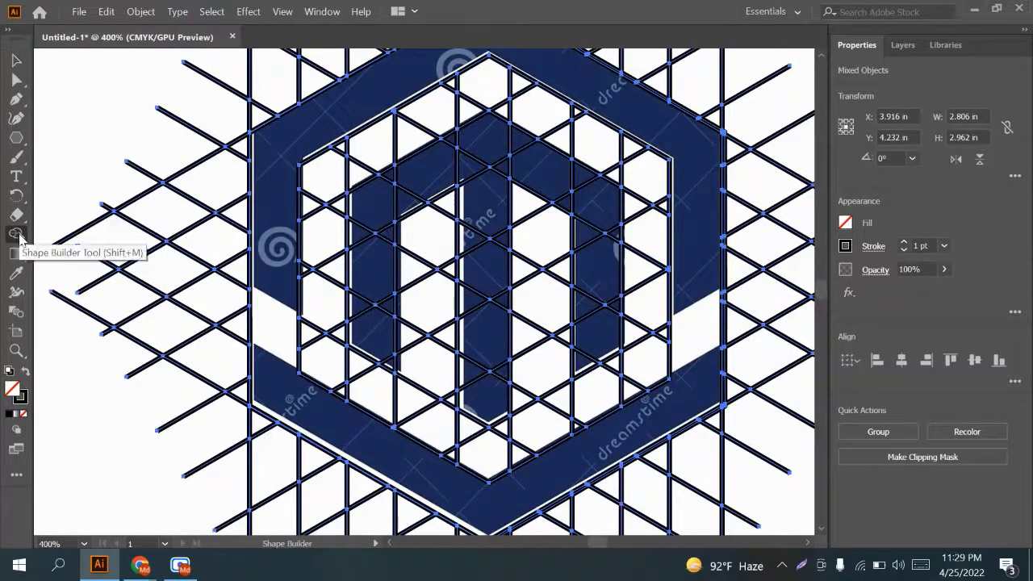
click(16, 234)
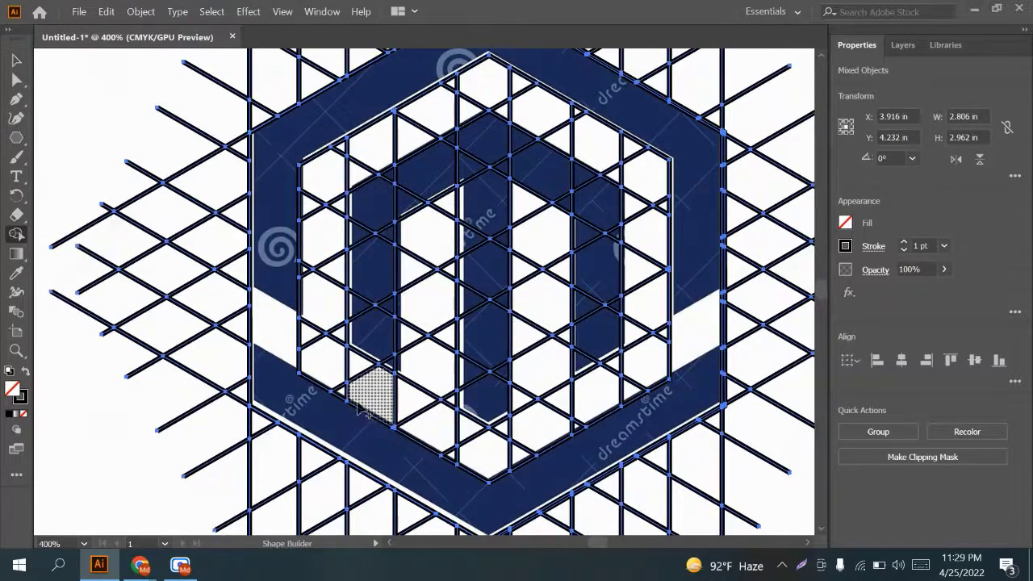
click(386, 365)
mouse_move(383, 307)
mouse_down()
mouse_move(386, 173)
mouse_move(402, 196)
mouse_move(448, 140)
mouse_move(461, 155)
mouse_move(476, 131)
mouse_move(517, 142)
mouse_move(521, 160)
mouse_move(578, 177)
mouse_move(571, 194)
mouse_move(599, 236)
mouse_move(602, 277)
mouse_move(589, 304)
mouse_move(599, 363)
mouse_up()
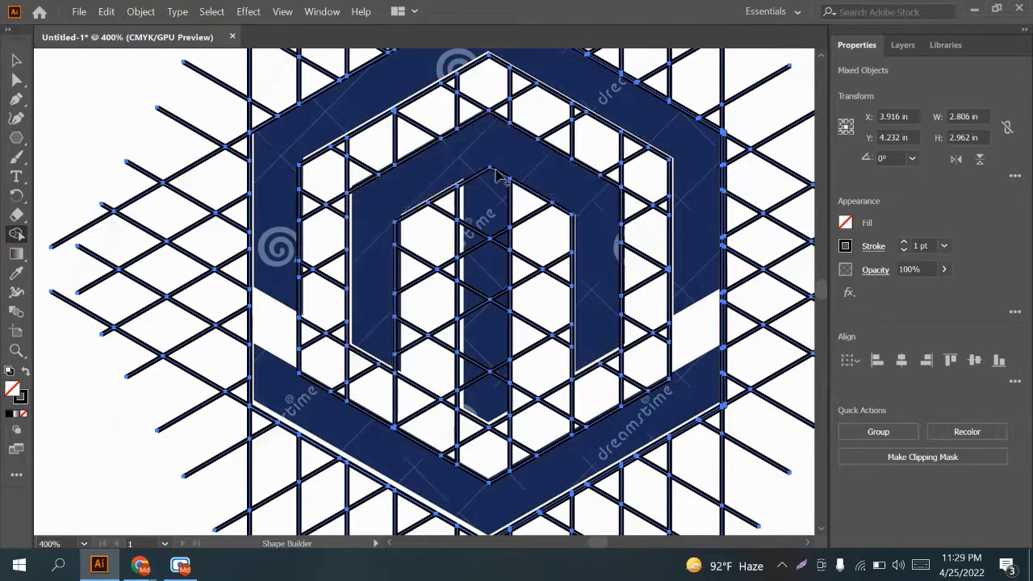
Merge the cells of the M's central stem into one shape and join it to the surrounding arch
mouse_move(494, 176)
mouse_down()
mouse_move(480, 331)
mouse_move(489, 400)
mouse_up()
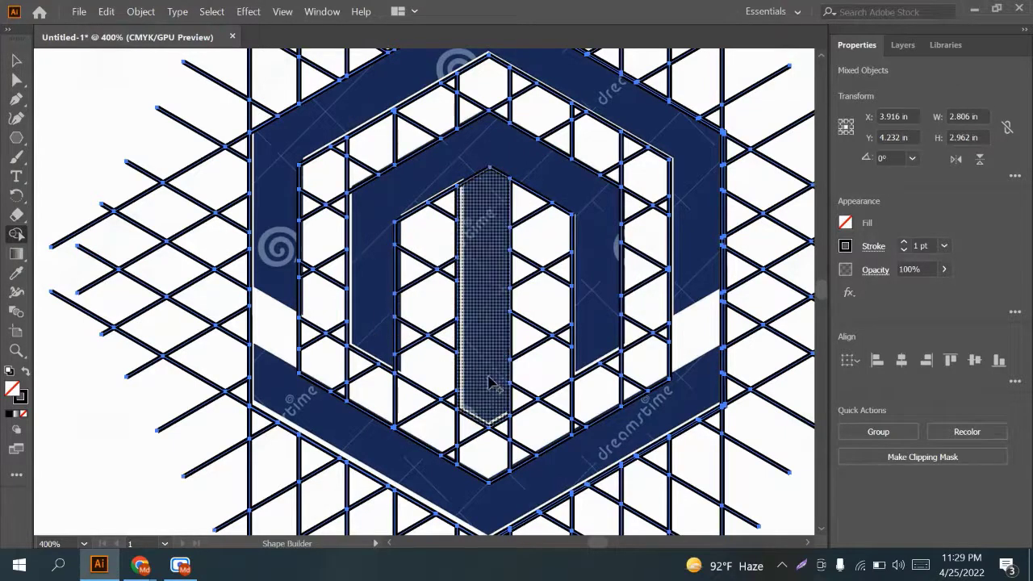
mouse_move(500, 152)
mouse_down()
mouse_move(508, 166)
mouse_move(486, 192)
mouse_up()
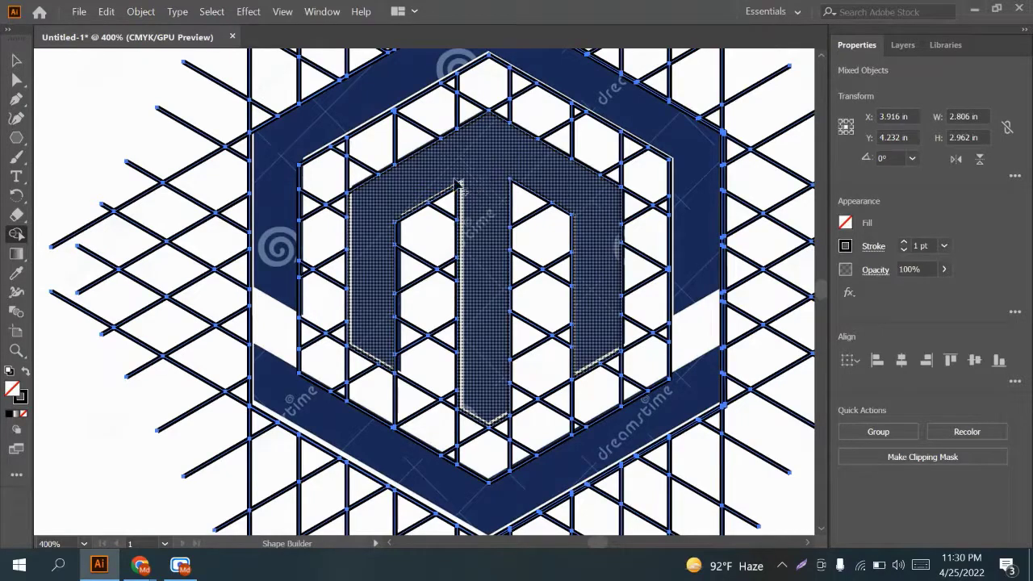
scroll(456, 184, down, 2)
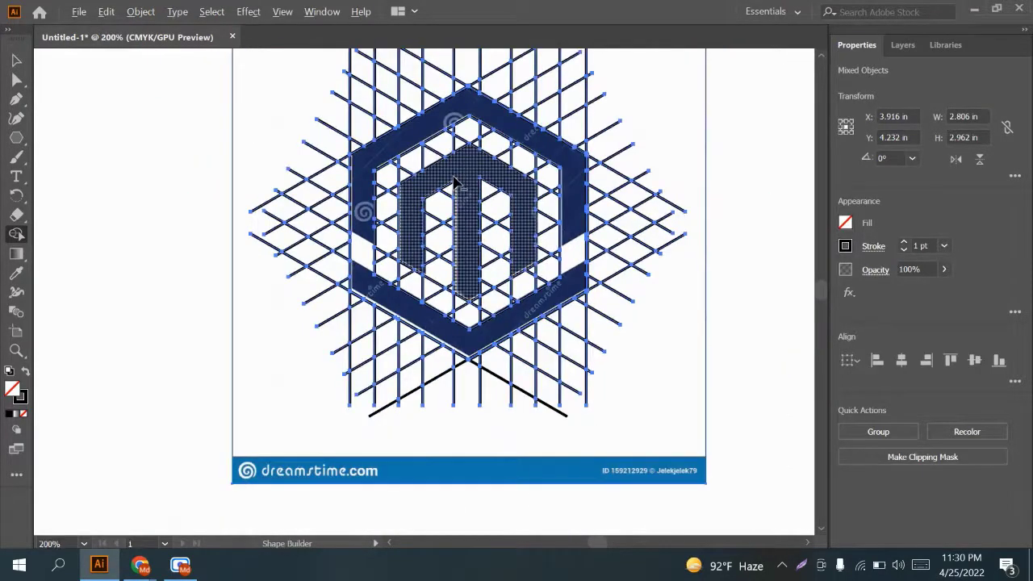
scroll(456, 184, up, 1)
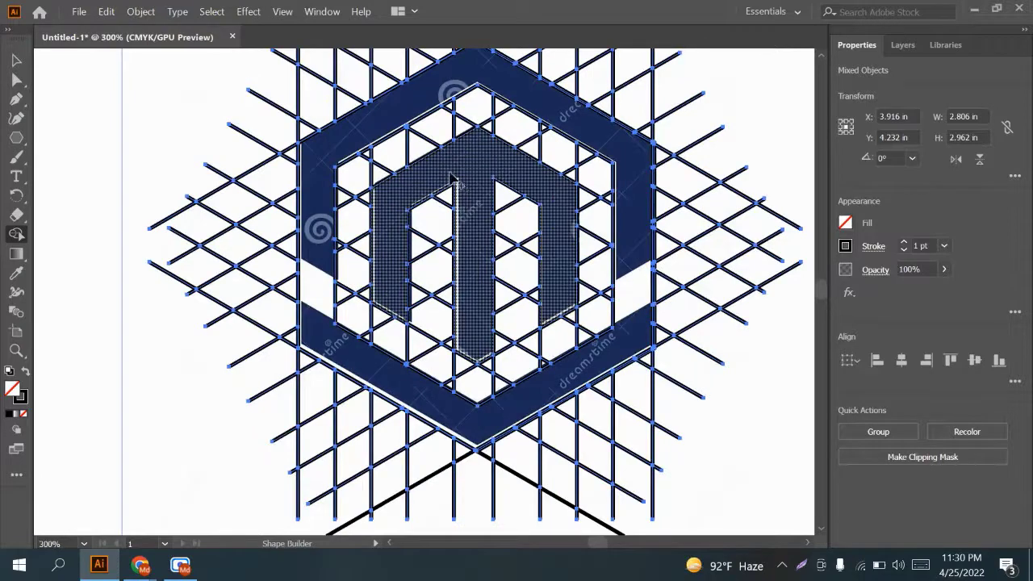
click(456, 190)
scroll(495, 143, down, 2)
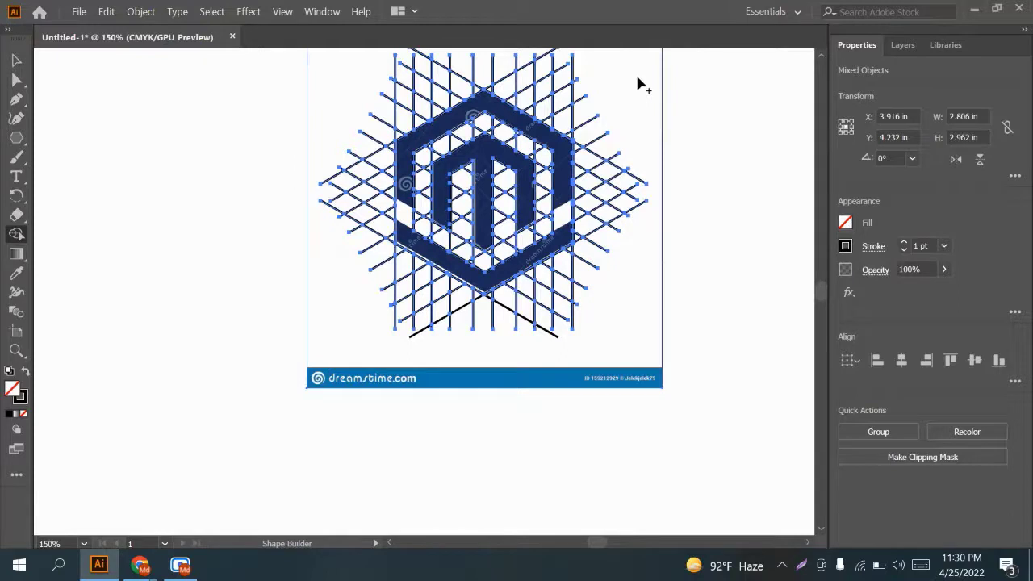
drag(650, 81, 624, 181)
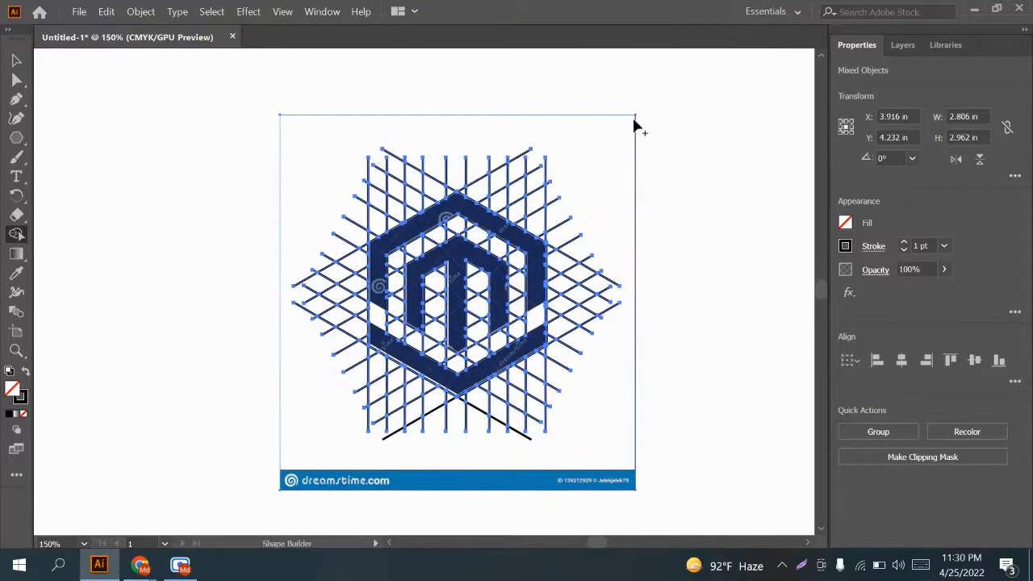
click(16, 60)
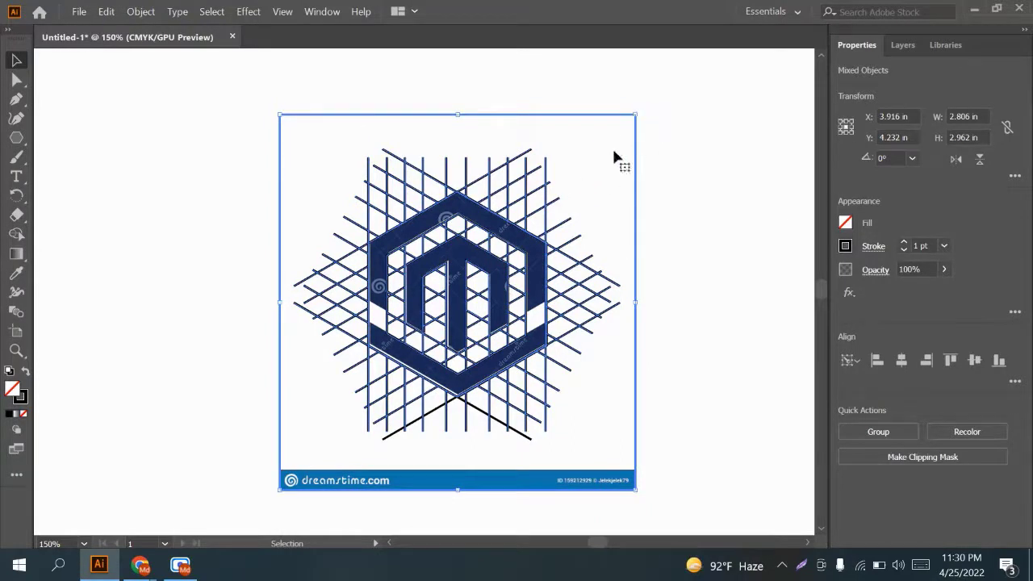
drag(635, 153, 398, 154)
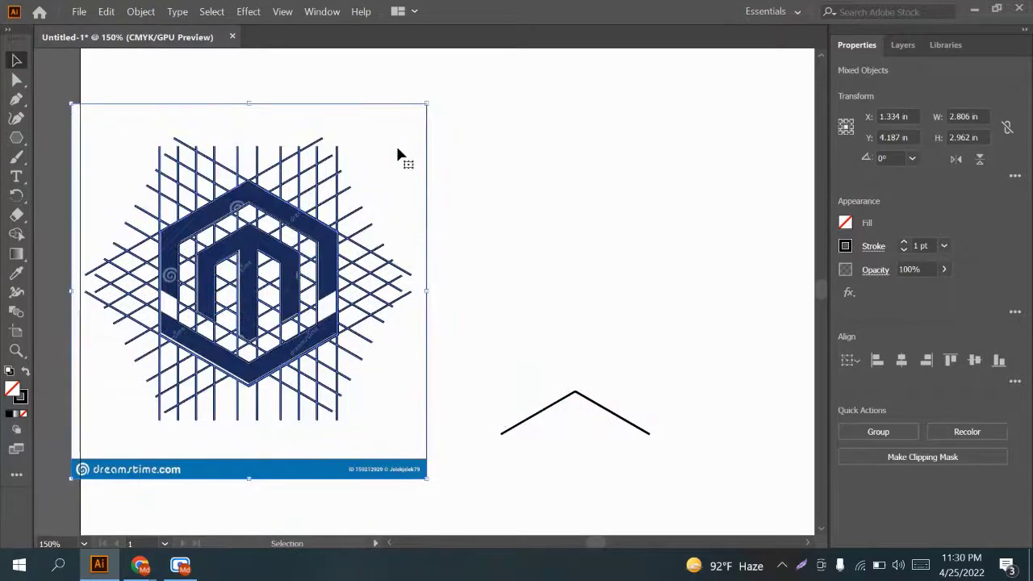
key(a)
key(ctrl+z)
key(v)
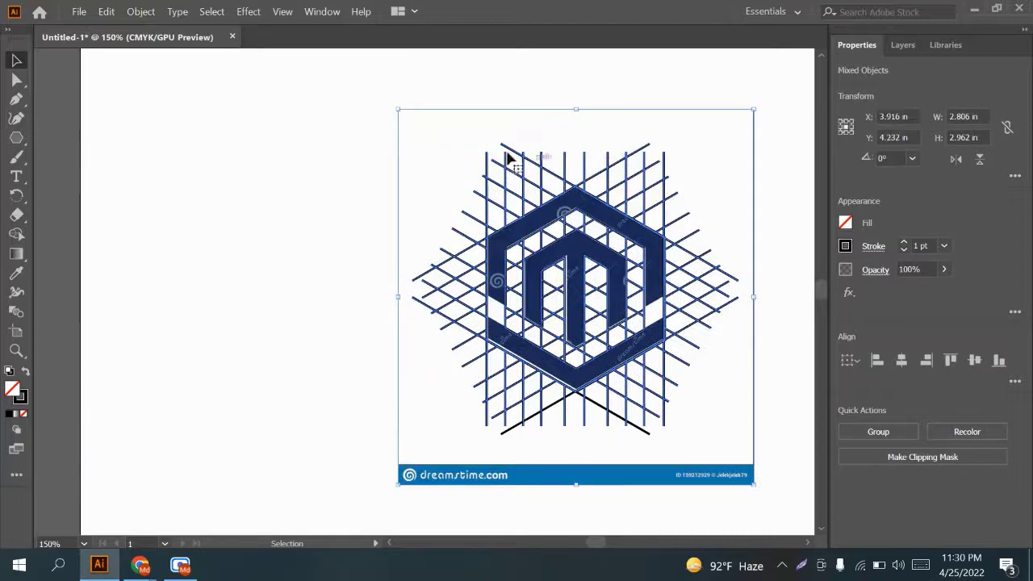
Deselect everything and move only the reference image off the grid to the empty area on its left
click(362, 129)
drag(415, 134, 91, 124)
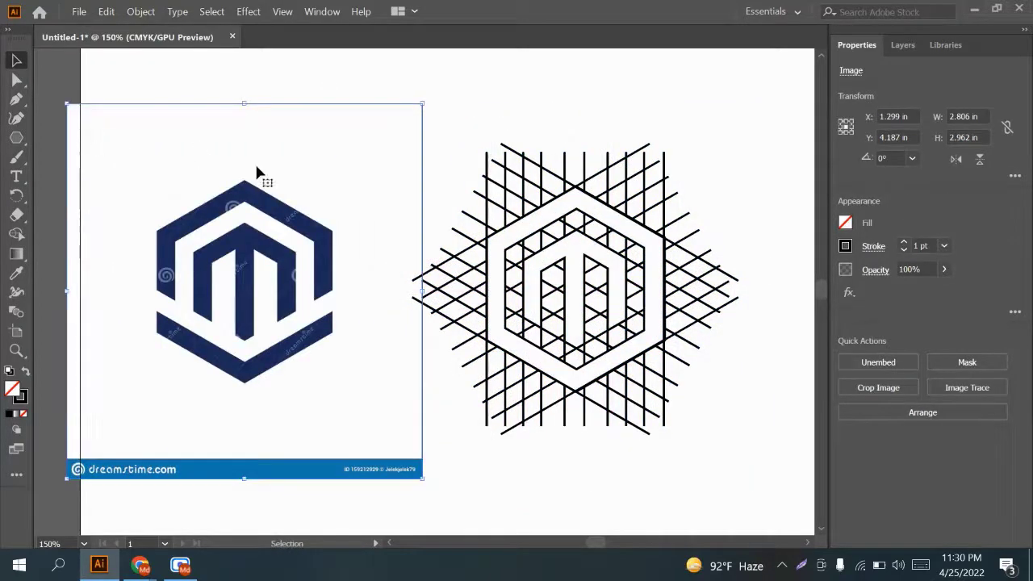
Select the whole construction grid without the reference image and apply a solid black fill to its shapes
click(553, 215)
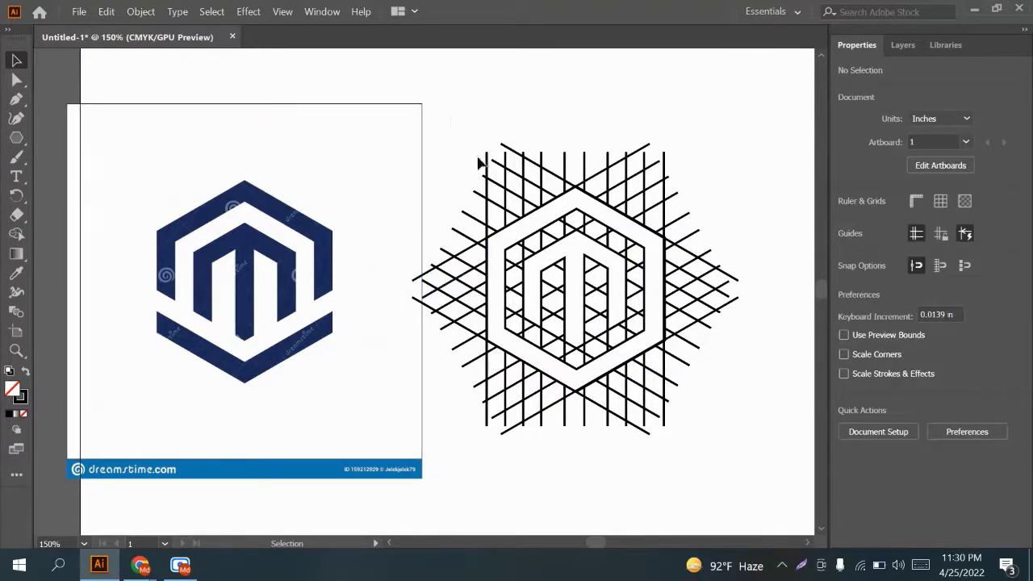
drag(478, 162, 716, 448)
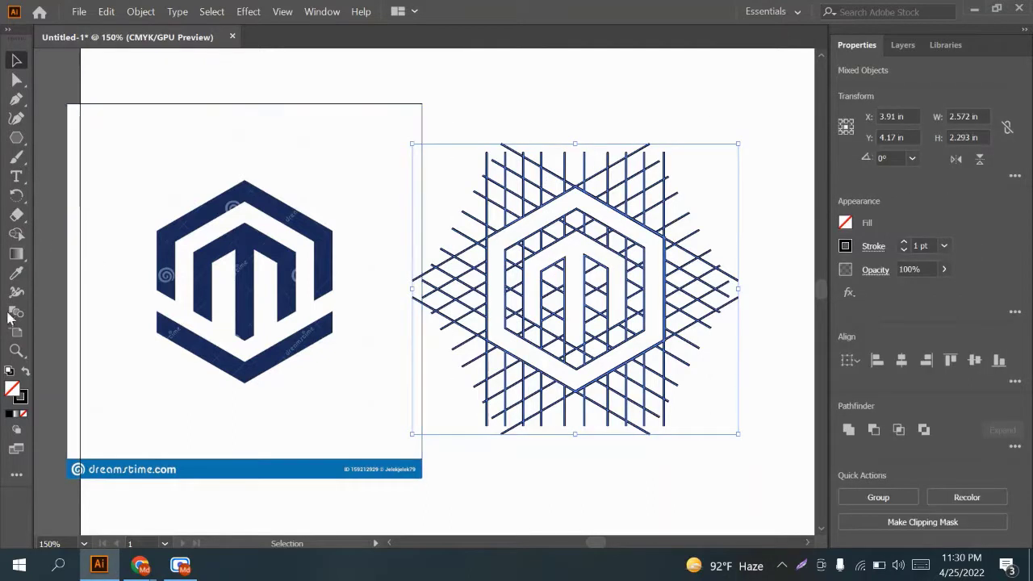
click(10, 416)
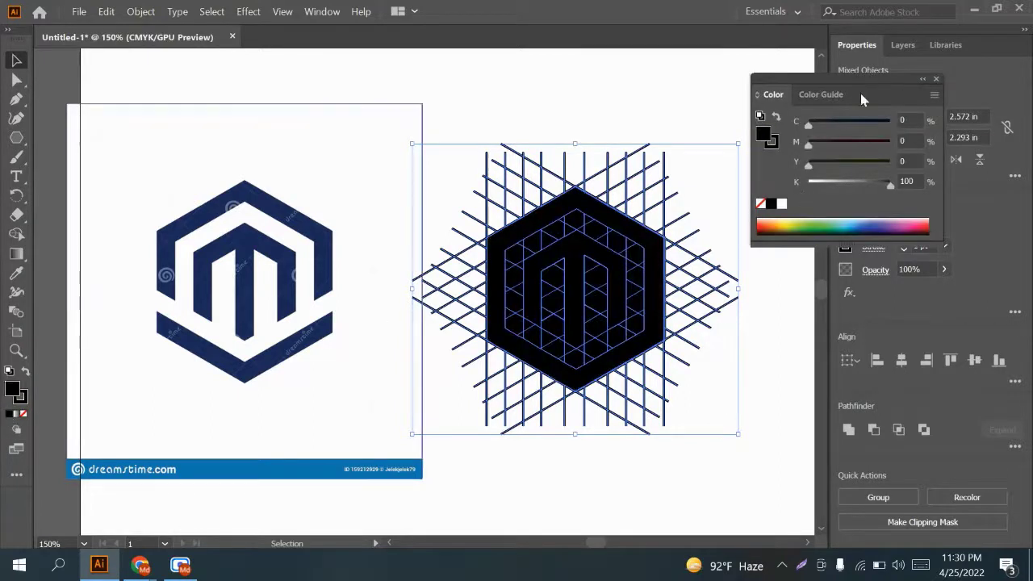
Move the merged M shape out of the grid into the empty area beside it and place the outer hexagonal ring around it
click(936, 79)
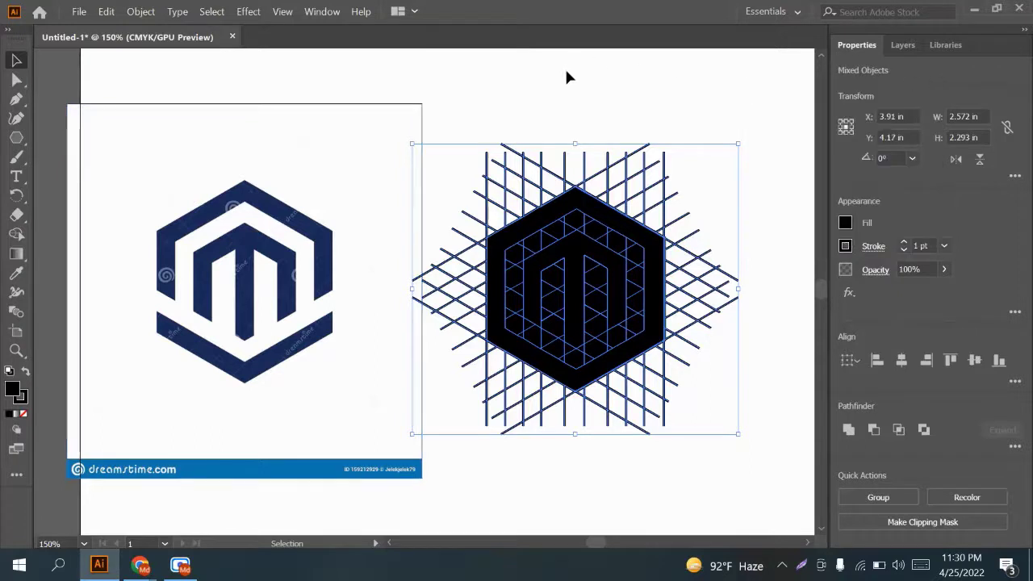
click(568, 77)
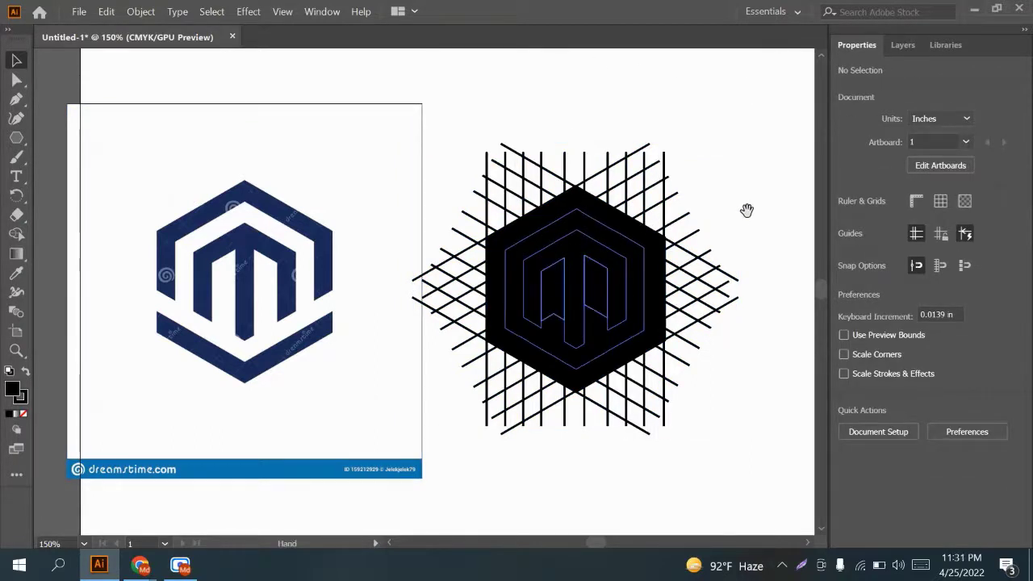
drag(746, 211, 463, 193)
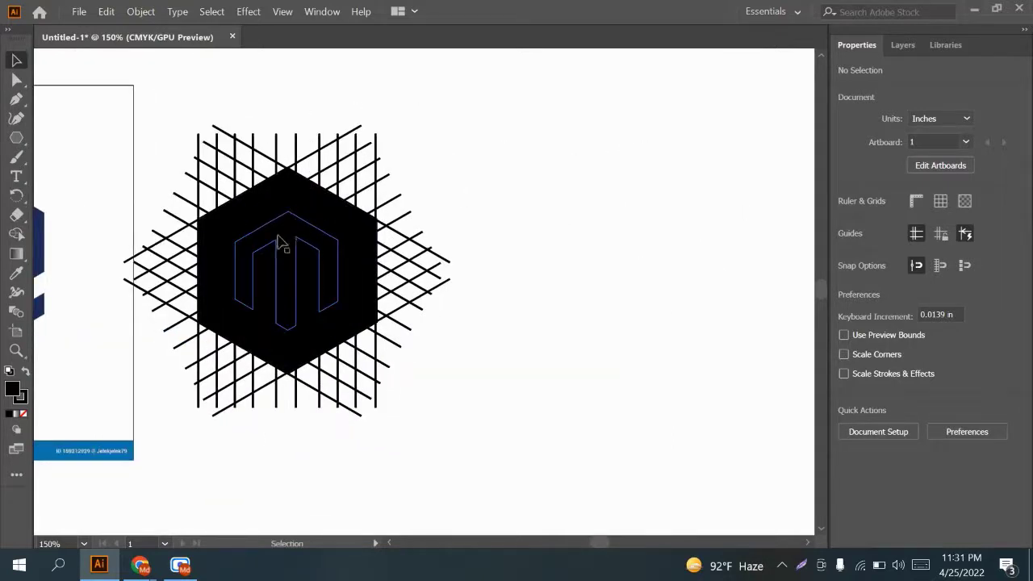
drag(278, 242, 606, 257)
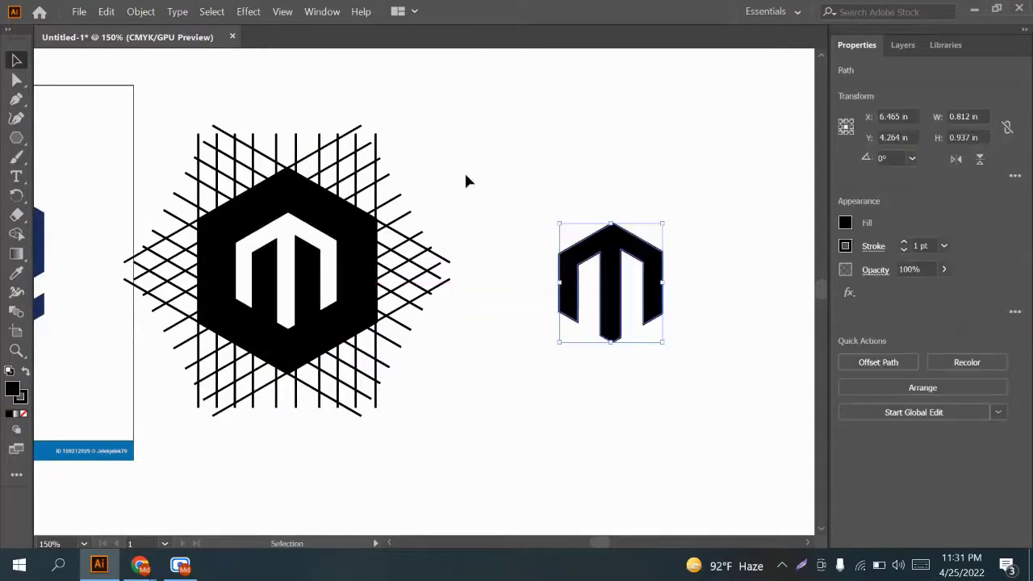
mouse_move(464, 171)
mouse_down()
mouse_move(558, 162)
mouse_move(479, 160)
mouse_move(485, 183)
mouse_move(454, 175)
mouse_up()
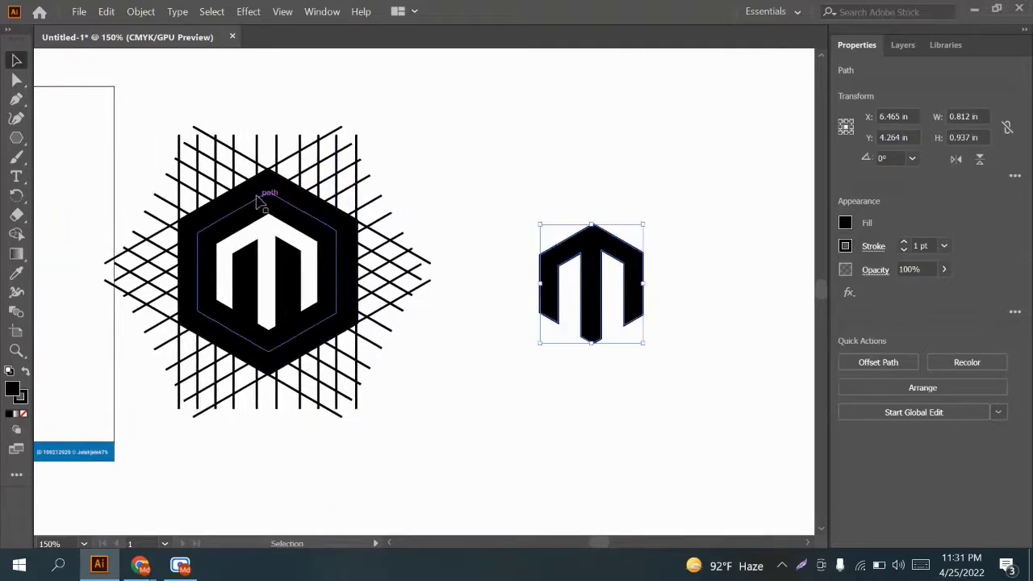
drag(268, 204, 567, 205)
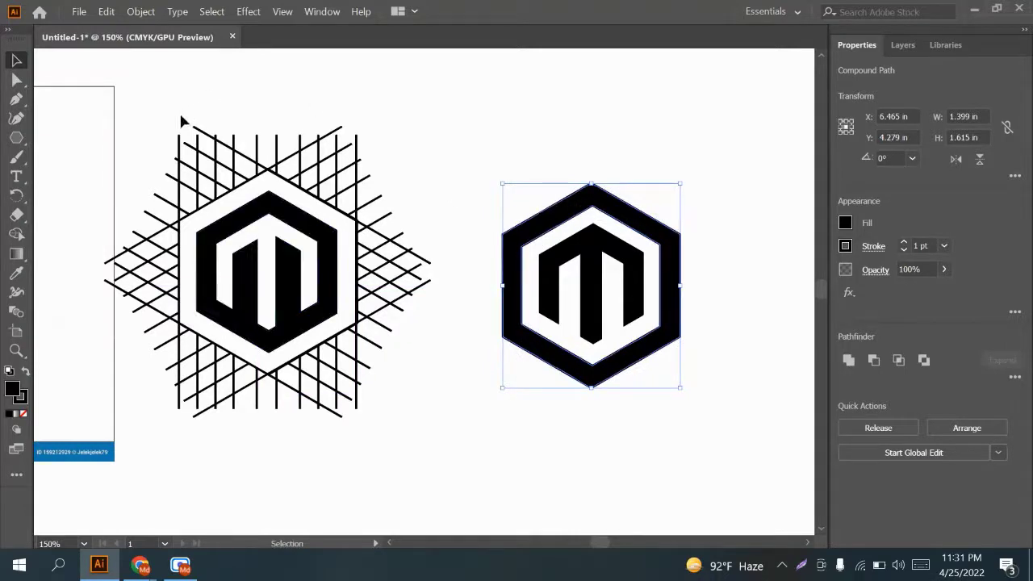
Delete the leftover construction grid and move the reference image closer to the extracted black logo
drag(140, 125, 391, 443)
key(Delete)
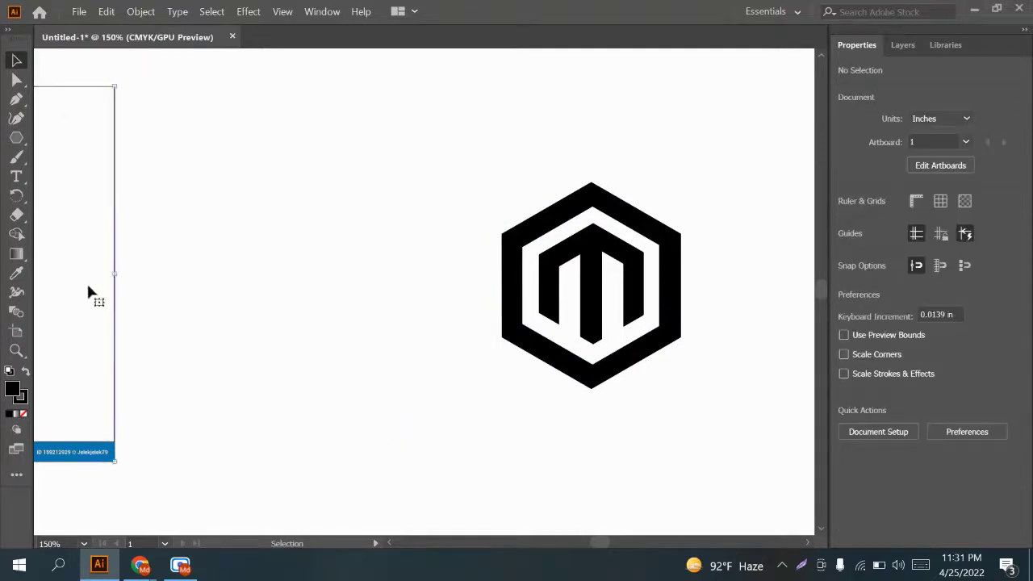
drag(88, 286, 343, 328)
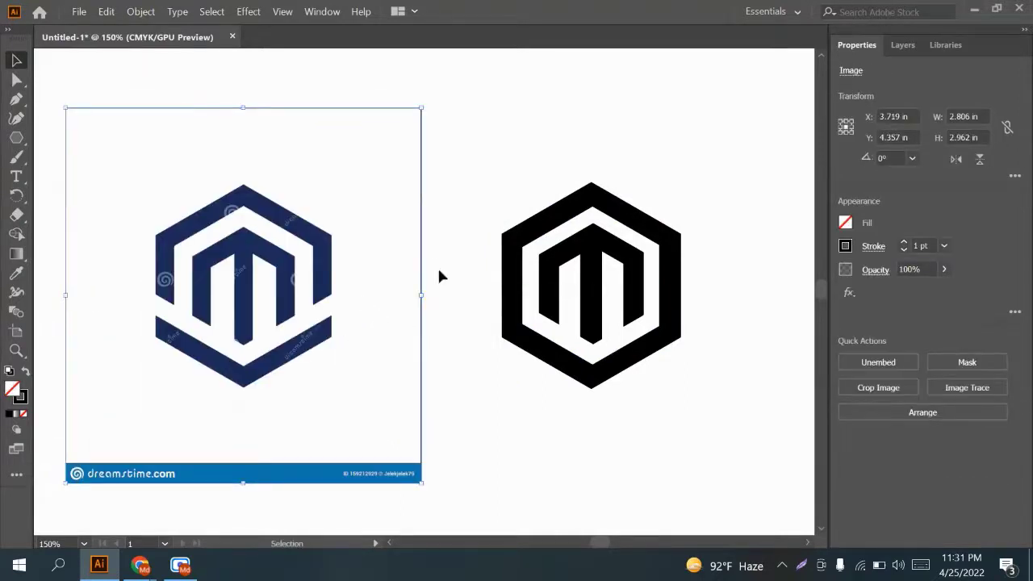
drag(317, 284, 333, 255)
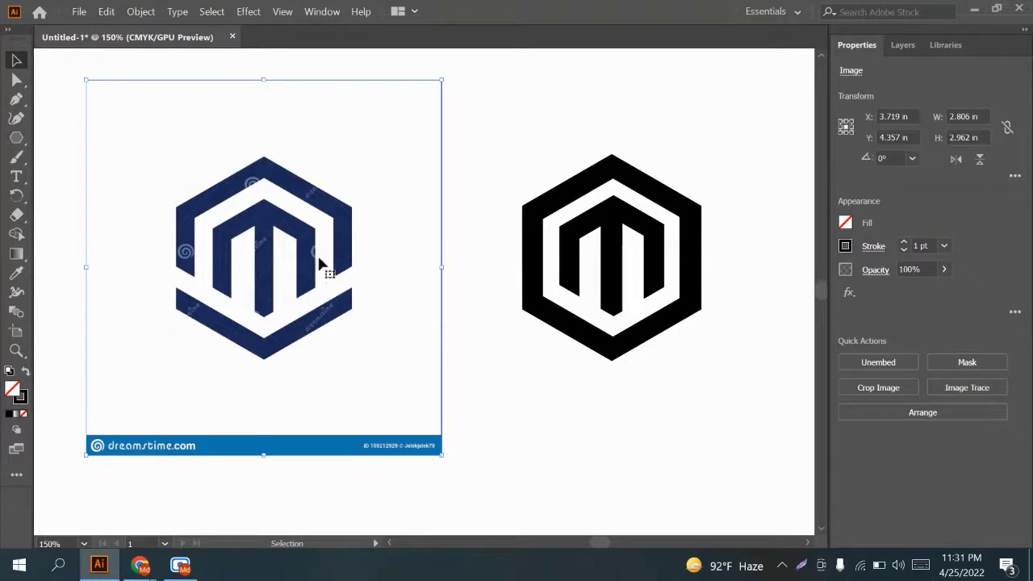
drag(415, 157, 525, 166)
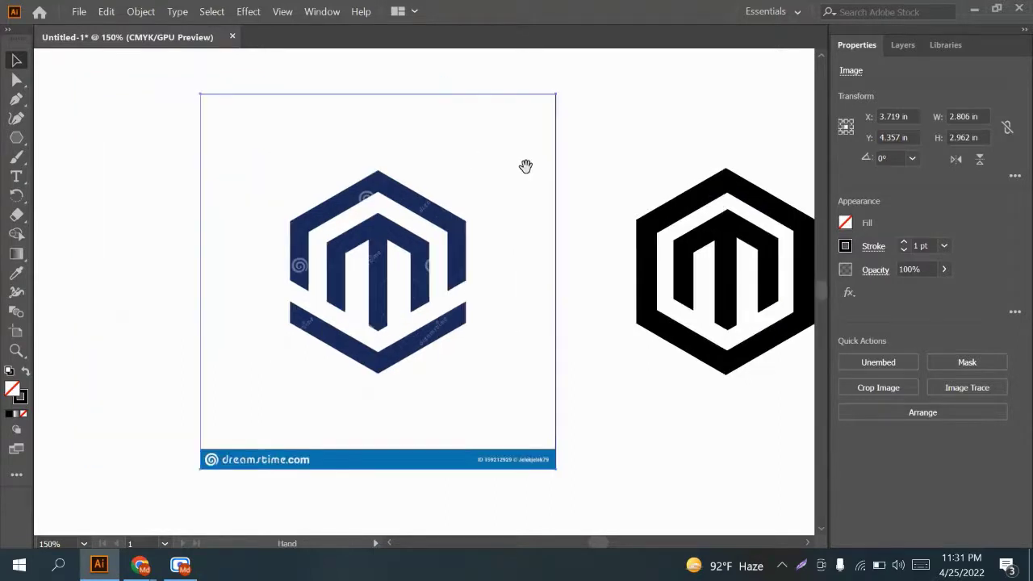
Move the black hexagonal ring onto the reference logo's outline and lower its opacity to 74%
drag(669, 213, 321, 214)
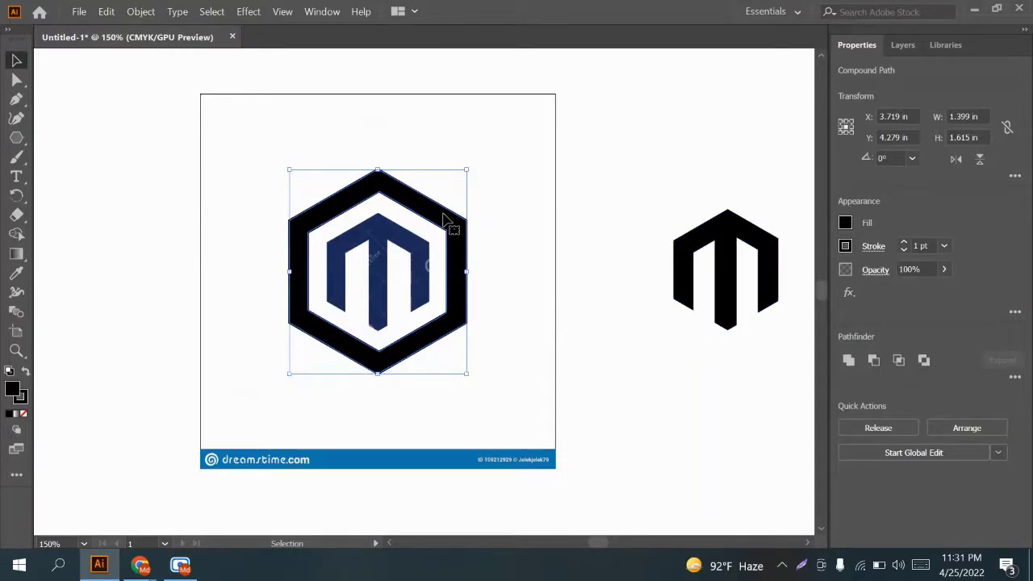
mouse_move(444, 218)
mouse_down()
mouse_move(464, 217)
mouse_move(444, 220)
mouse_up()
click(845, 223)
click(925, 271)
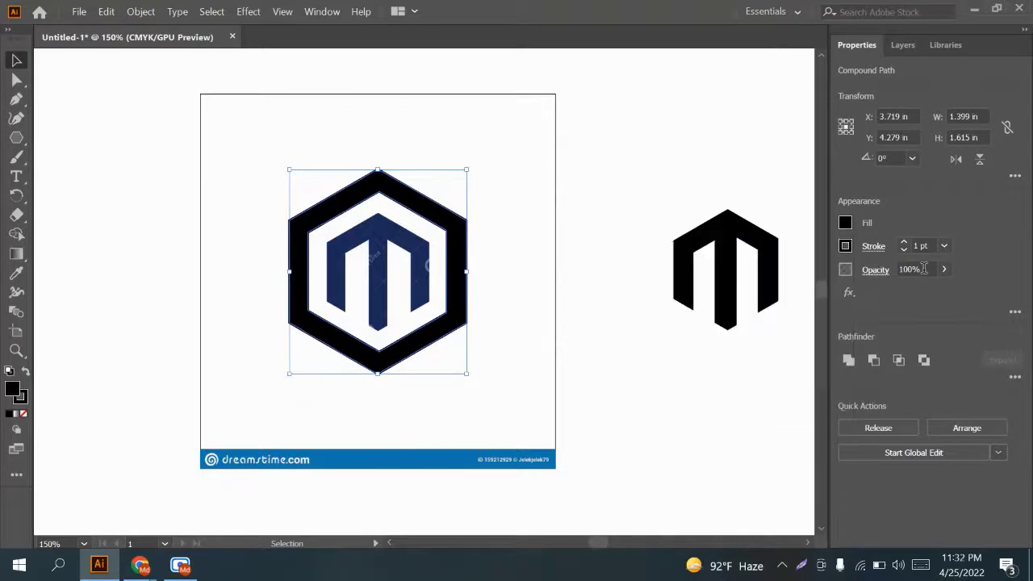
click(915, 271)
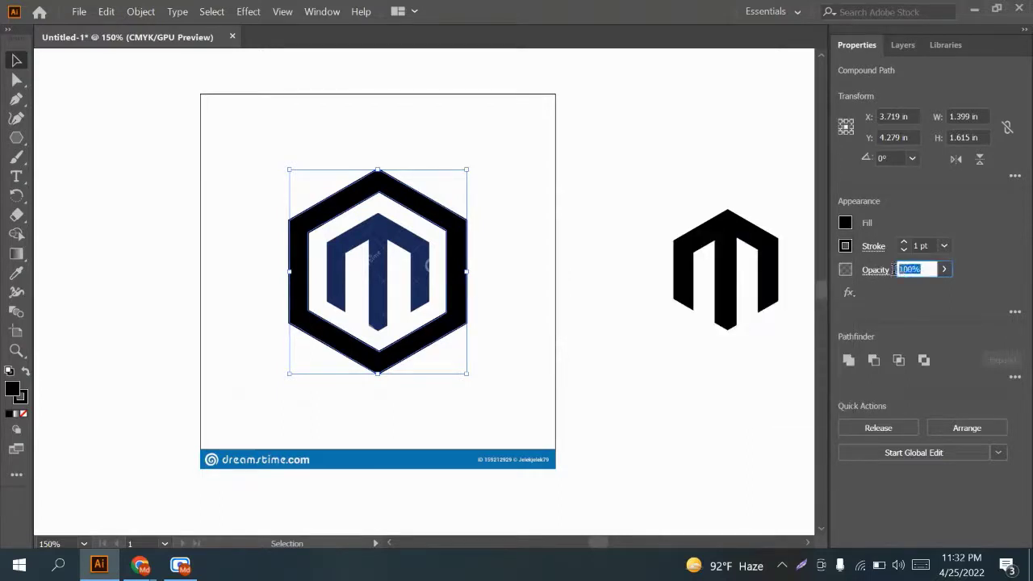
text(70)
key(Return)
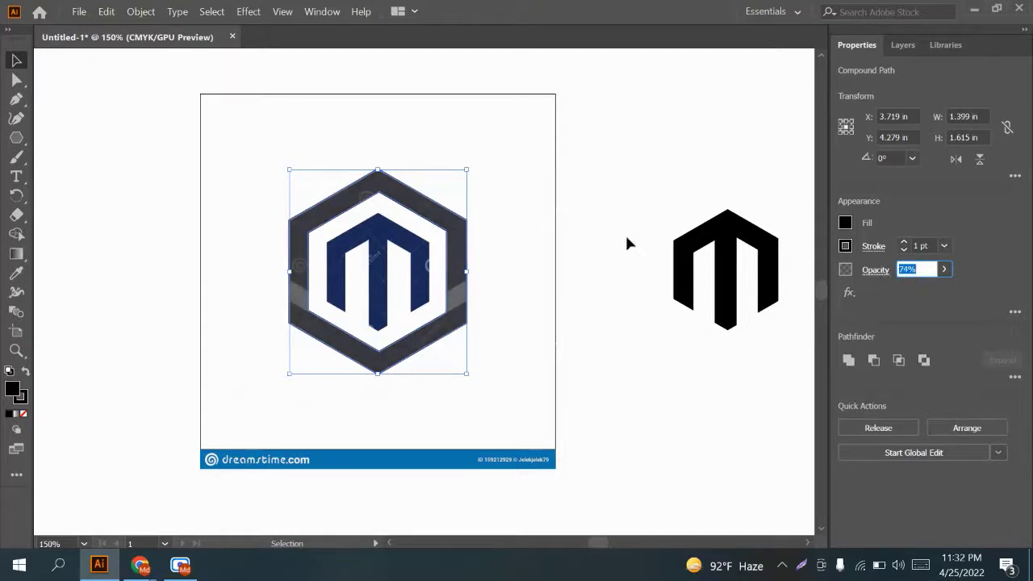
click(611, 128)
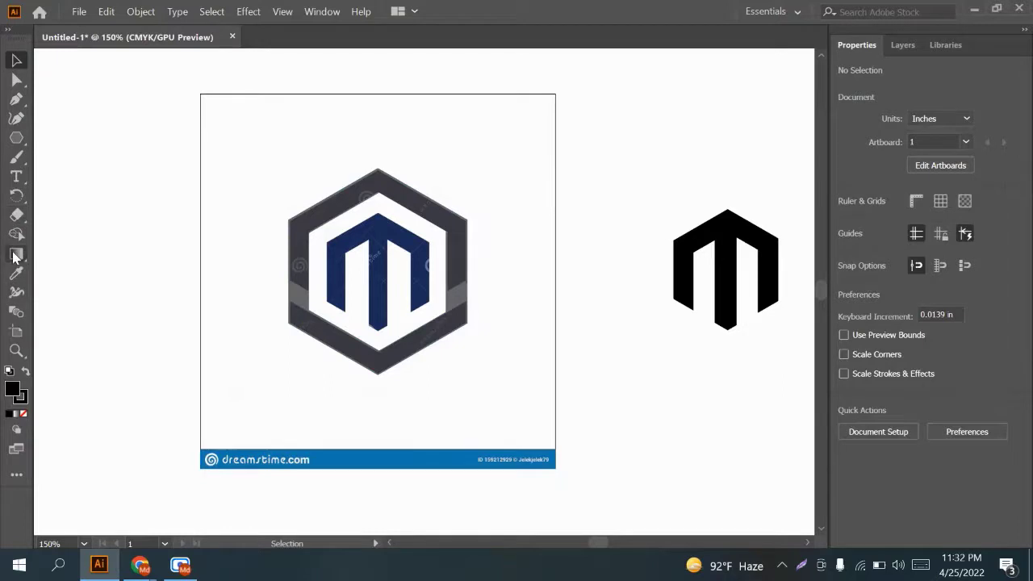
drag(20, 142, 100, 138)
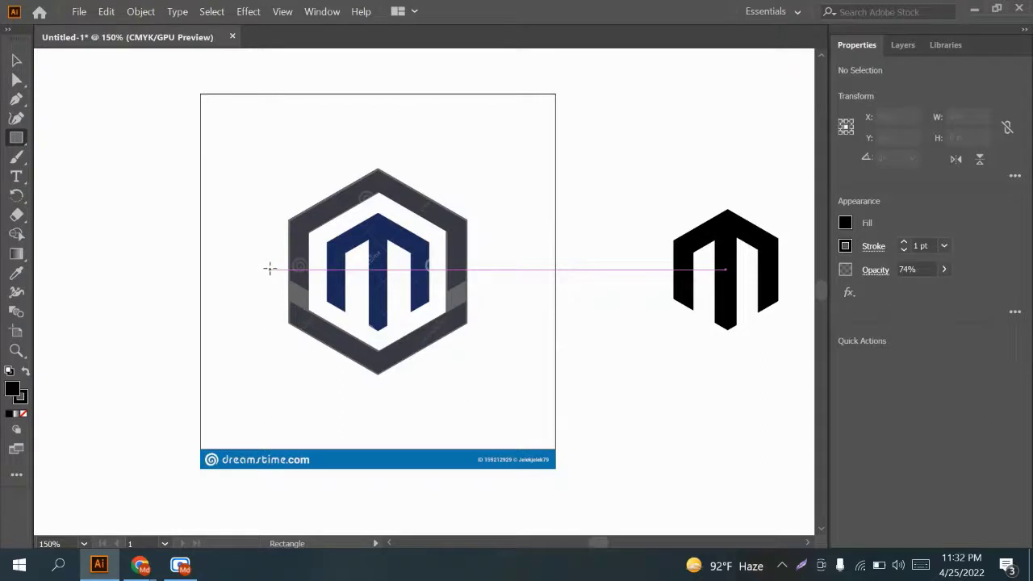
drag(270, 268, 500, 319)
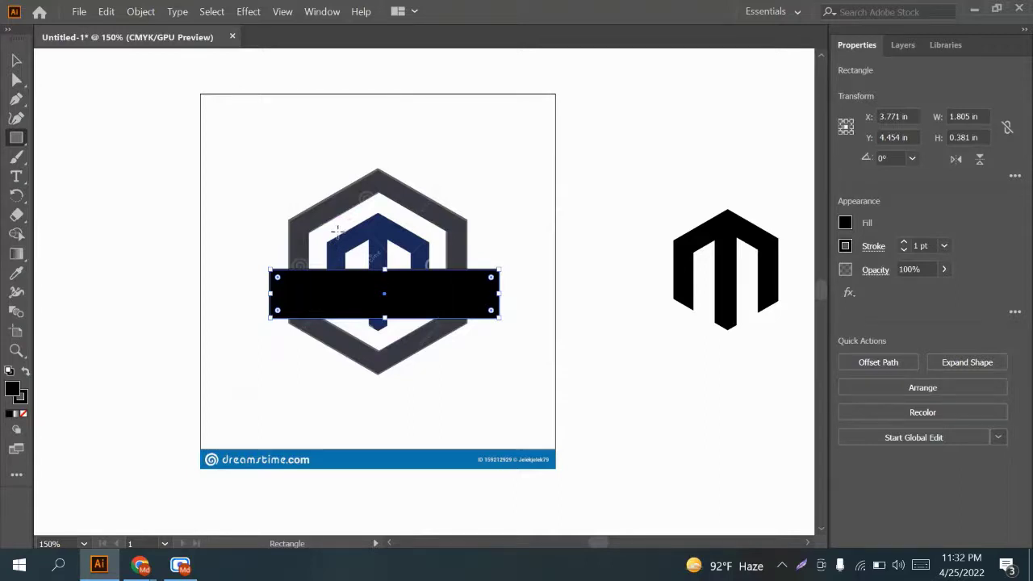
key(Delete)
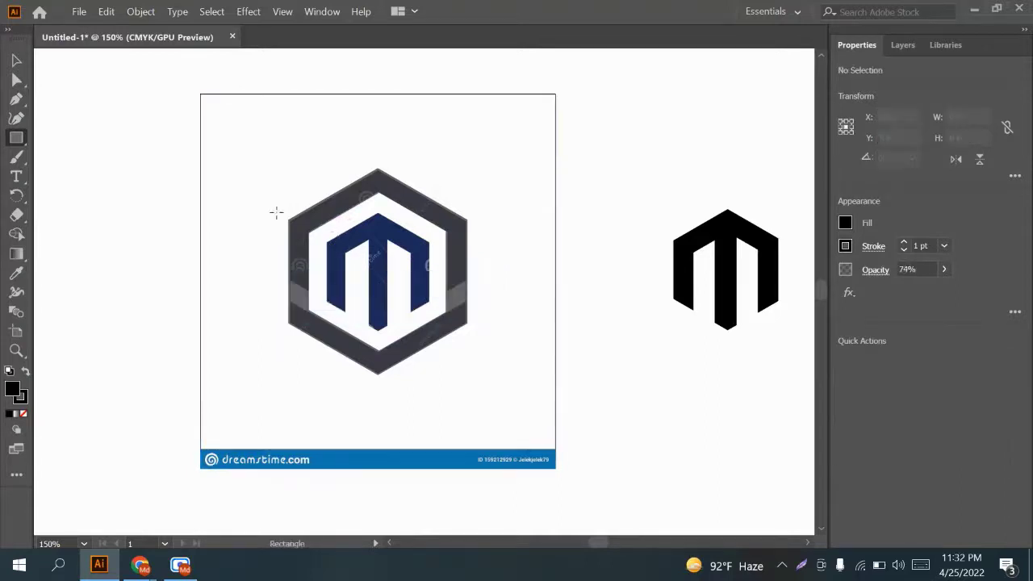
Move the hexagonal ring back around the black M and set its opacity to 100%
drag(501, 344, 363, 339)
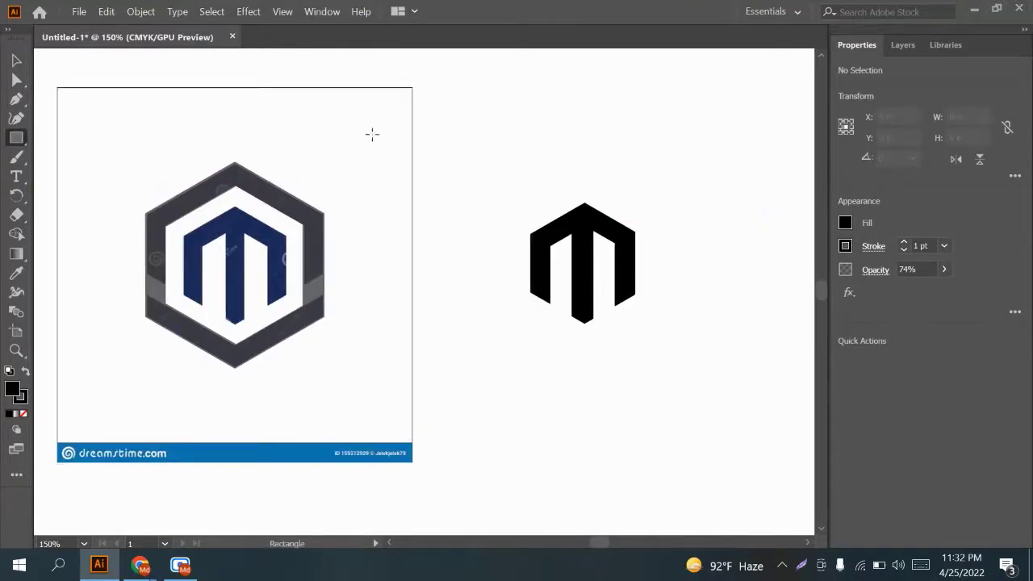
click(16, 59)
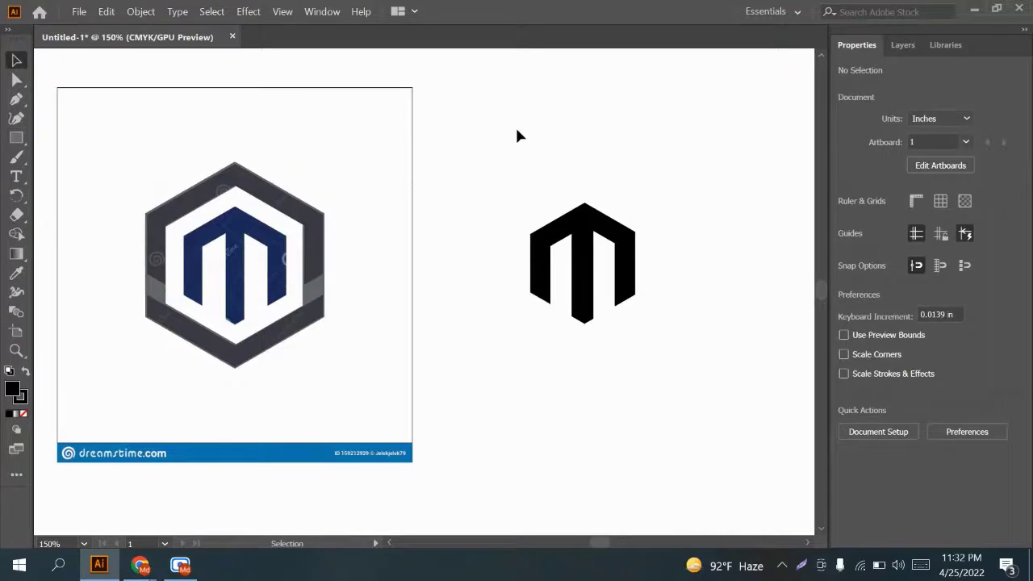
click(280, 196)
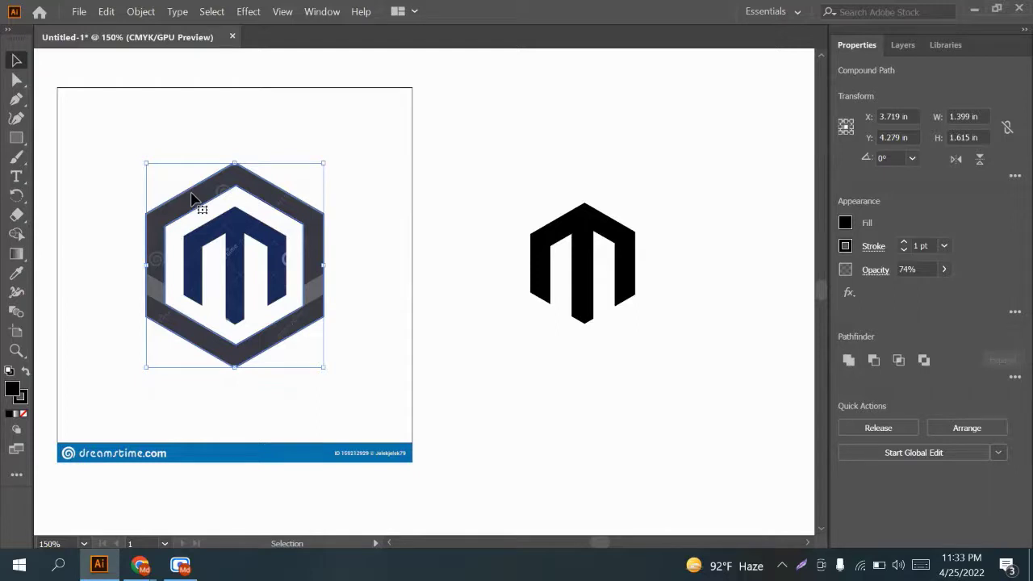
drag(191, 199, 537, 187)
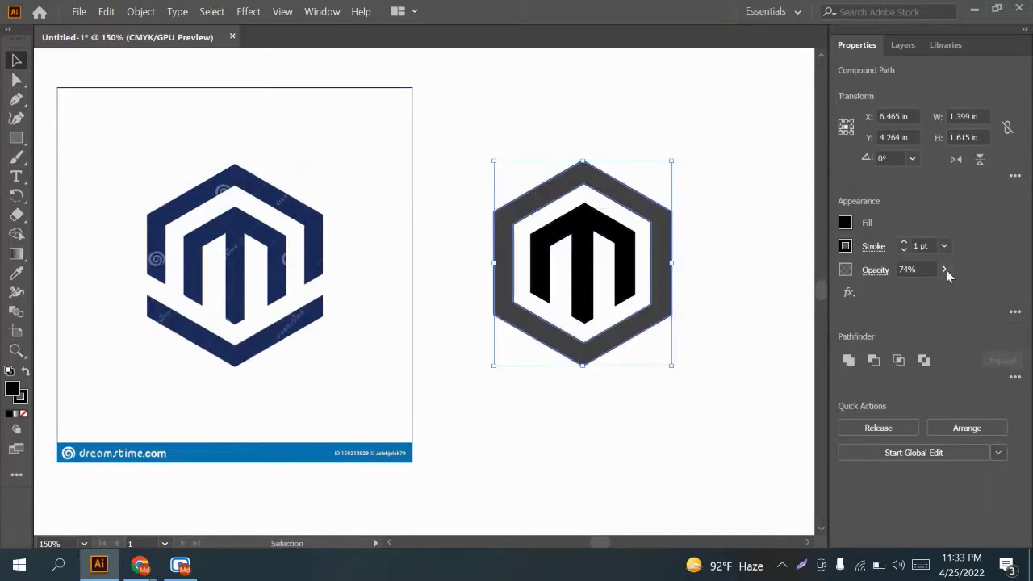
click(919, 268)
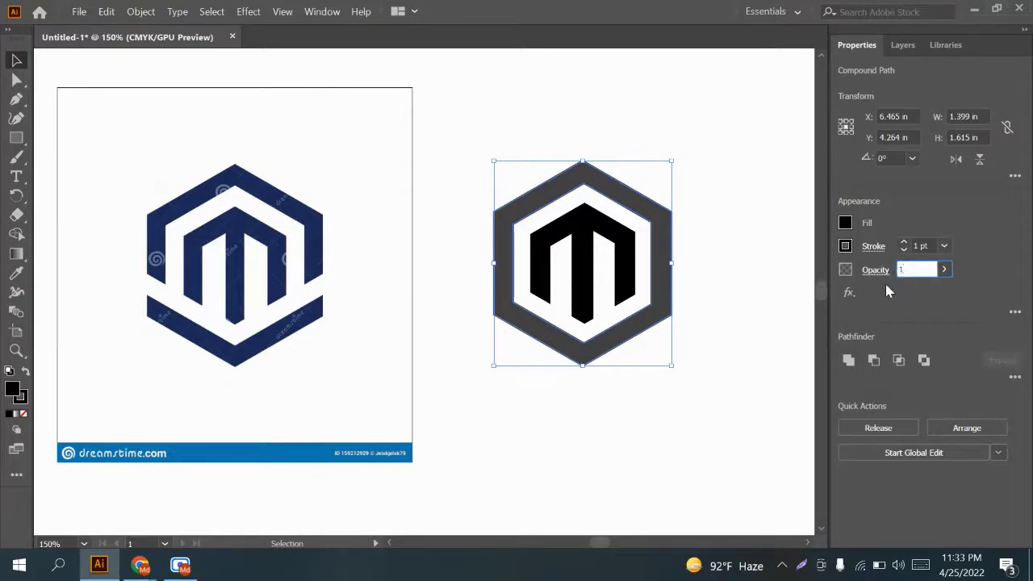
key(Return)
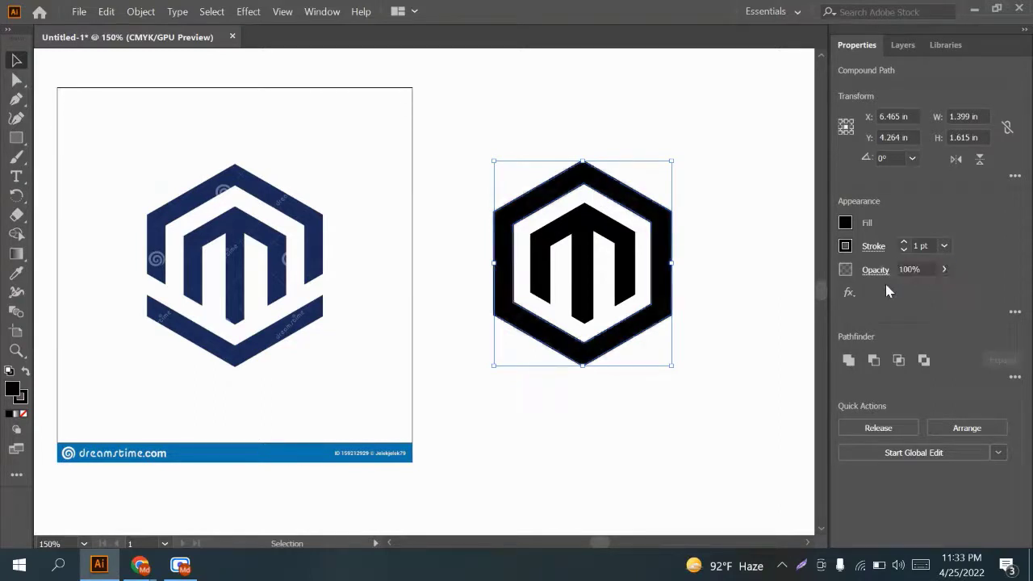
click(565, 121)
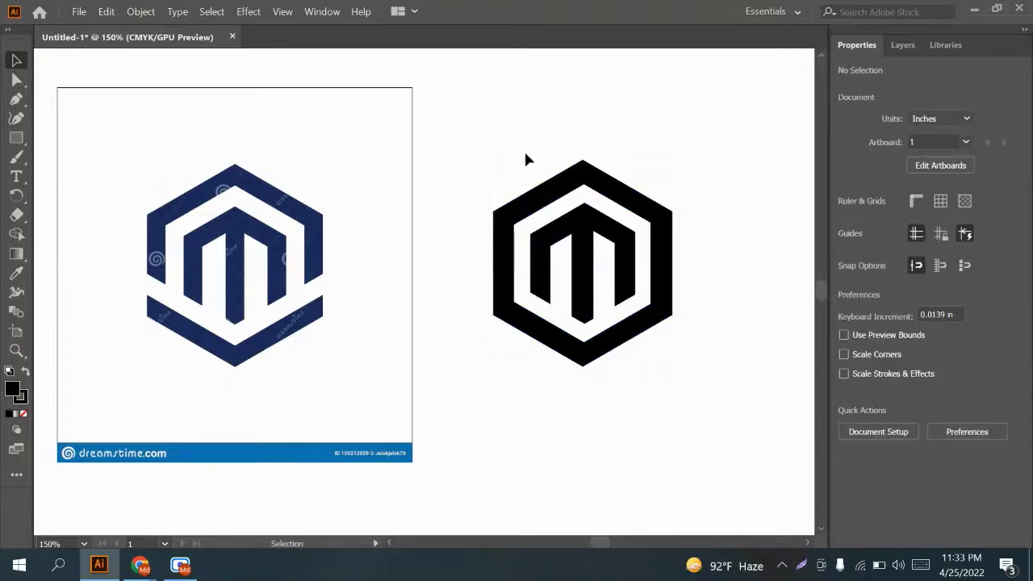
Align the M and the hexagonal ring to each other's vertical centre
drag(527, 164, 690, 370)
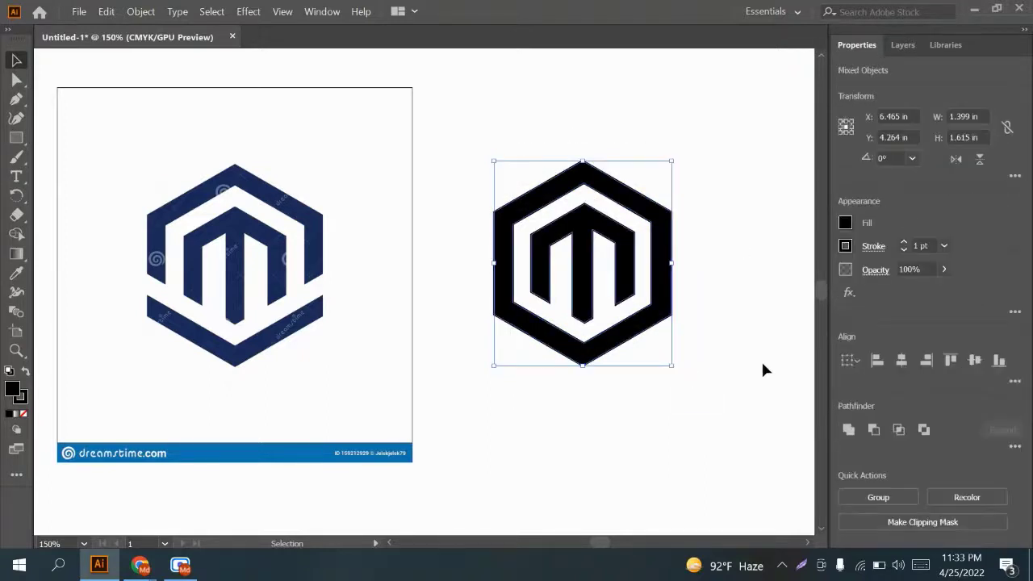
click(974, 363)
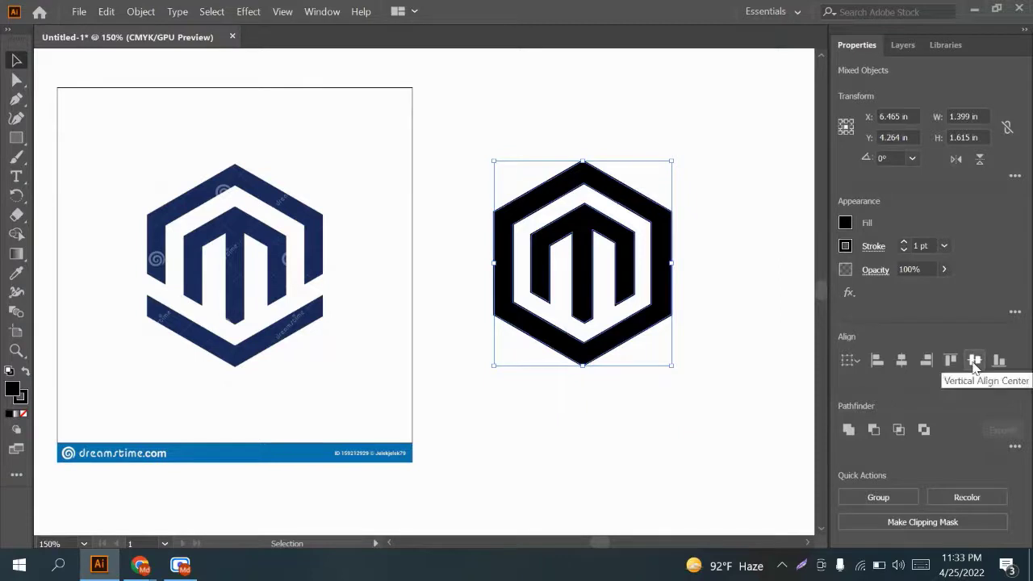
click(573, 113)
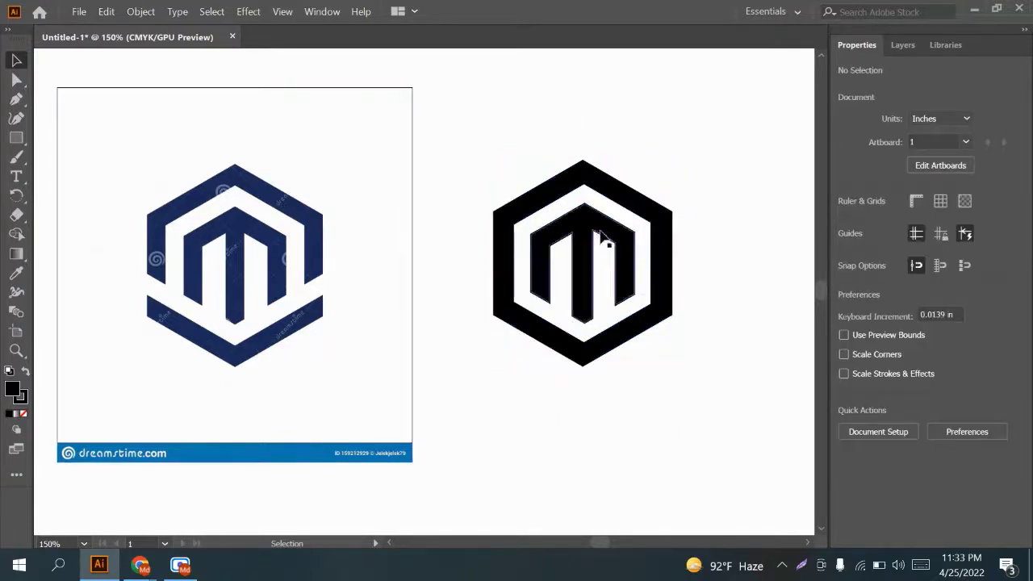
Fill both the M and the hexagonal ring with the reference logo's navy blue, sampled with the Eyedropper
drag(514, 162, 651, 350)
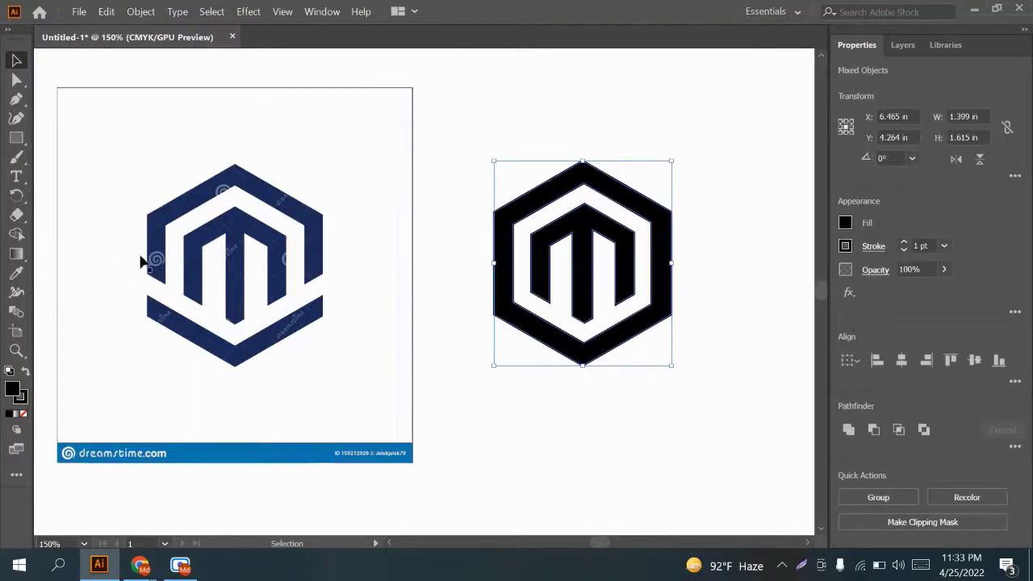
click(16, 274)
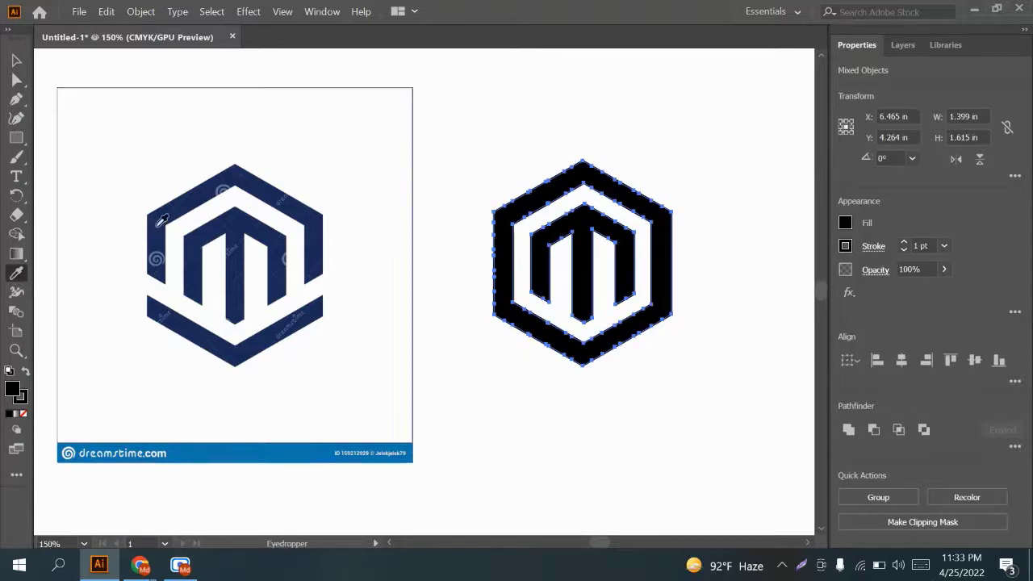
click(160, 232)
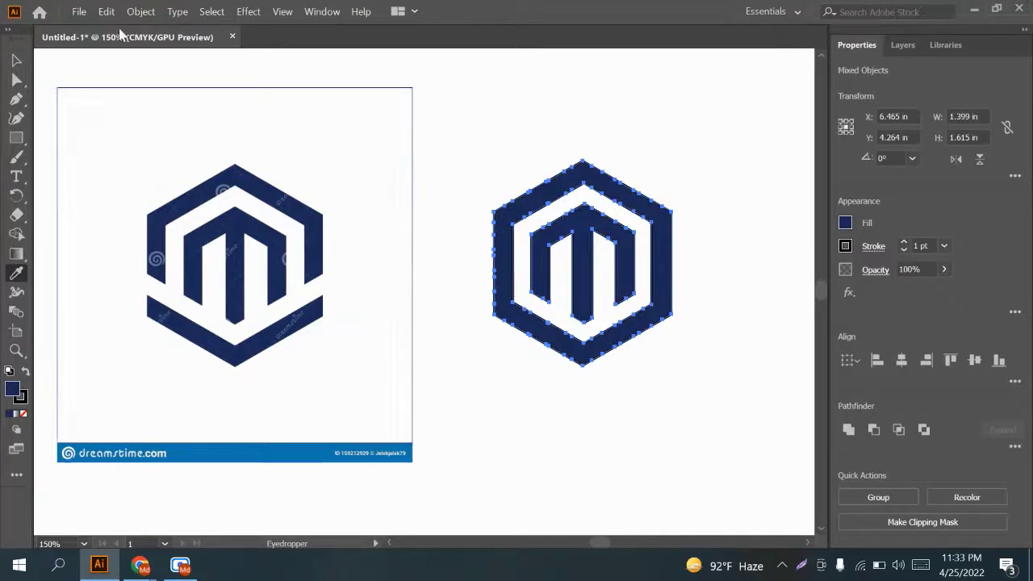
click(16, 61)
click(533, 103)
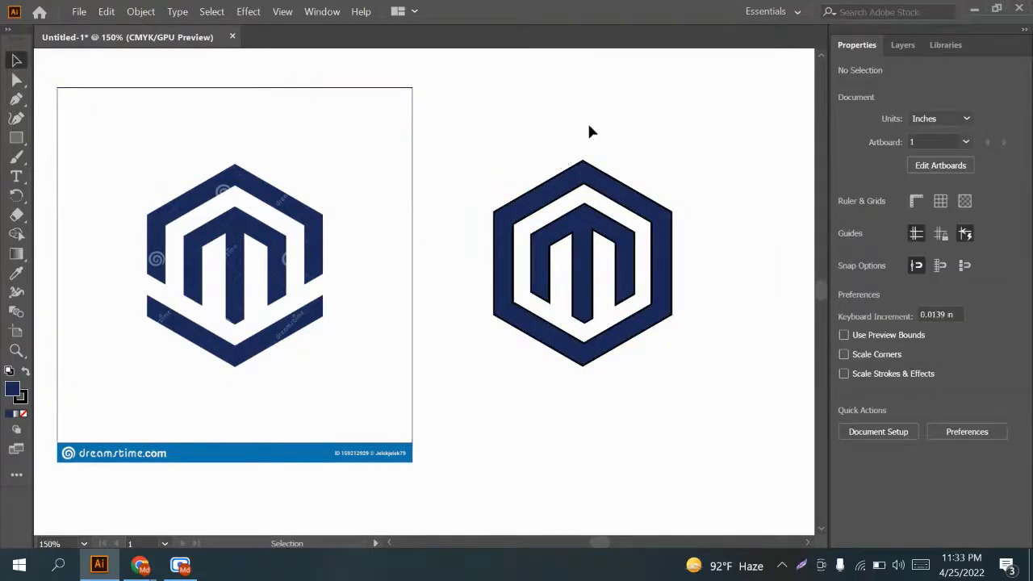
Remove the black stroke from the M and from the hexagonal ring by setting each to None
click(588, 225)
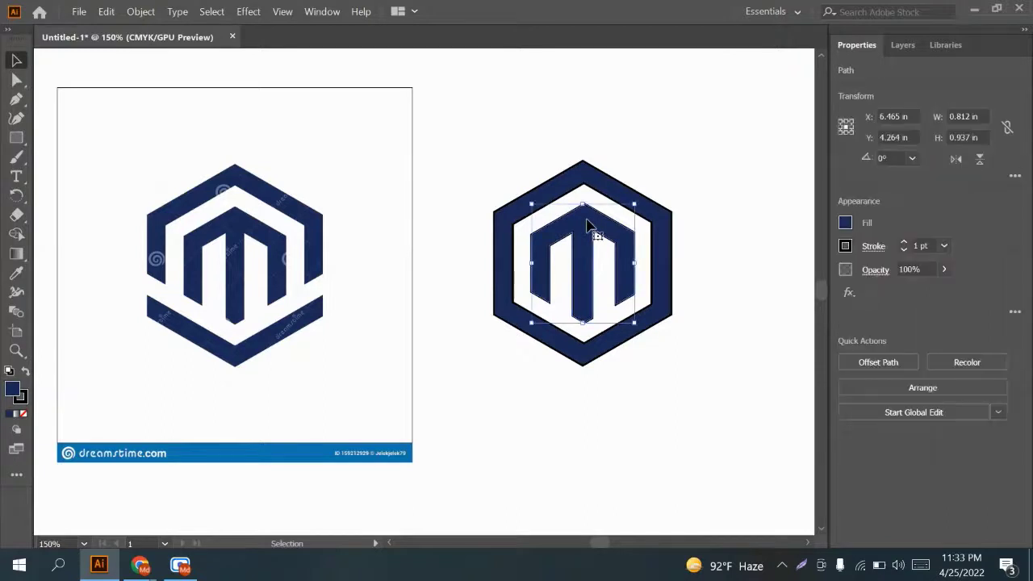
click(845, 245)
click(670, 309)
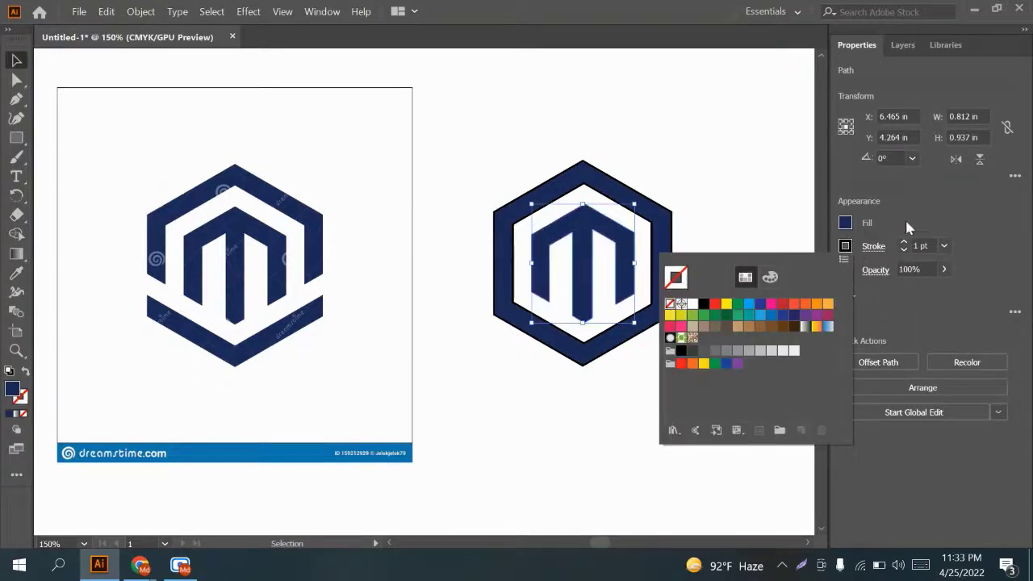
click(604, 196)
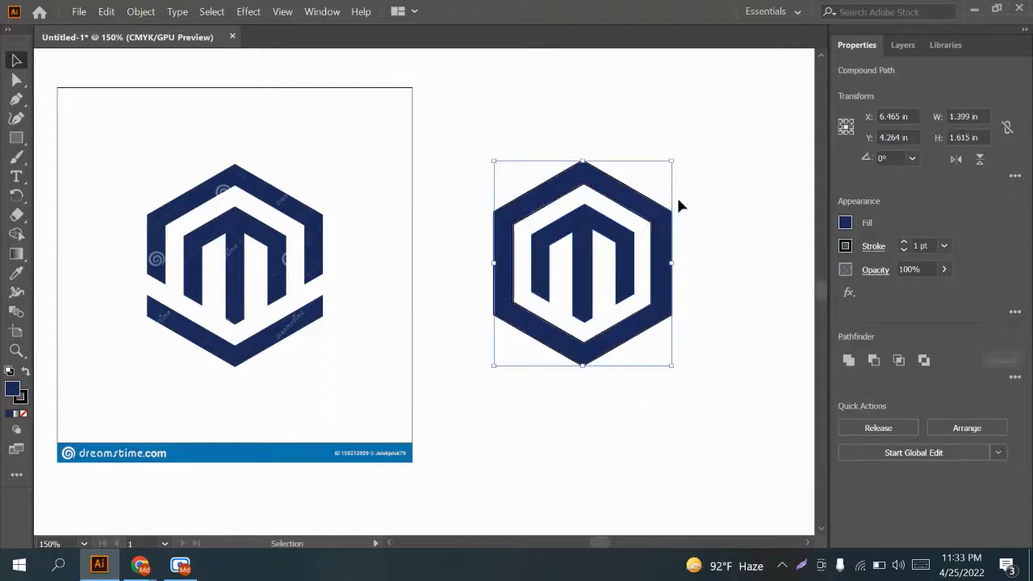
click(846, 245)
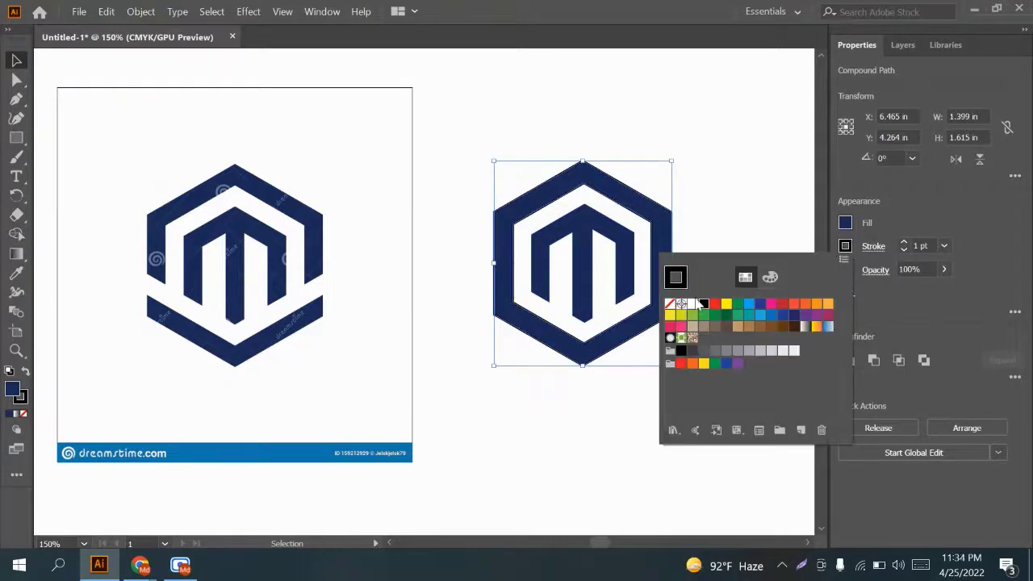
click(672, 306)
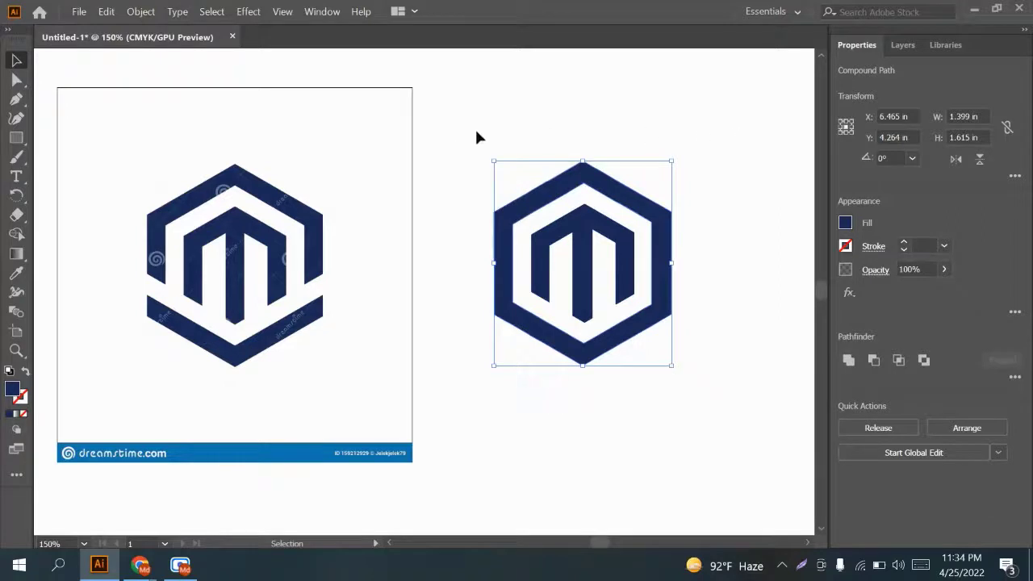
click(498, 120)
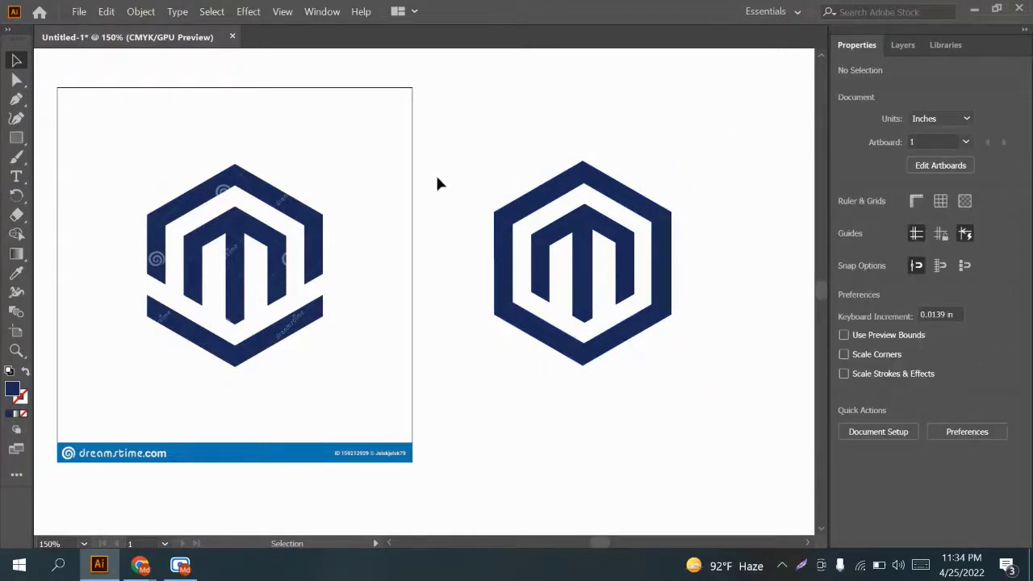